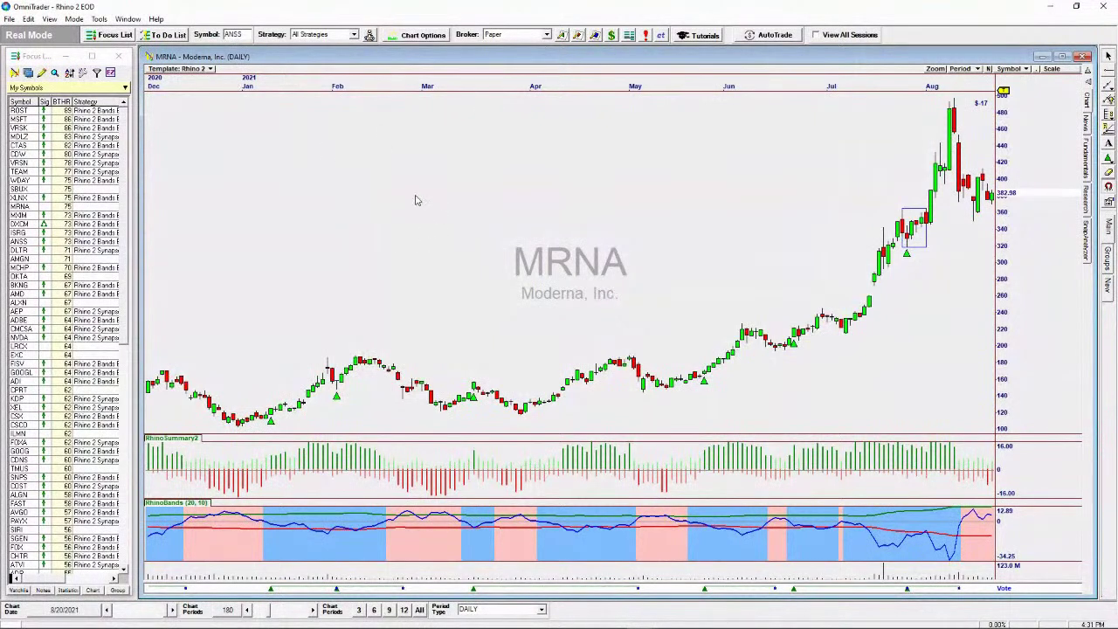
# - Load the SPY daily chart and stretch its time axis so it starts in January 2021
pyautogui.click(243, 34)
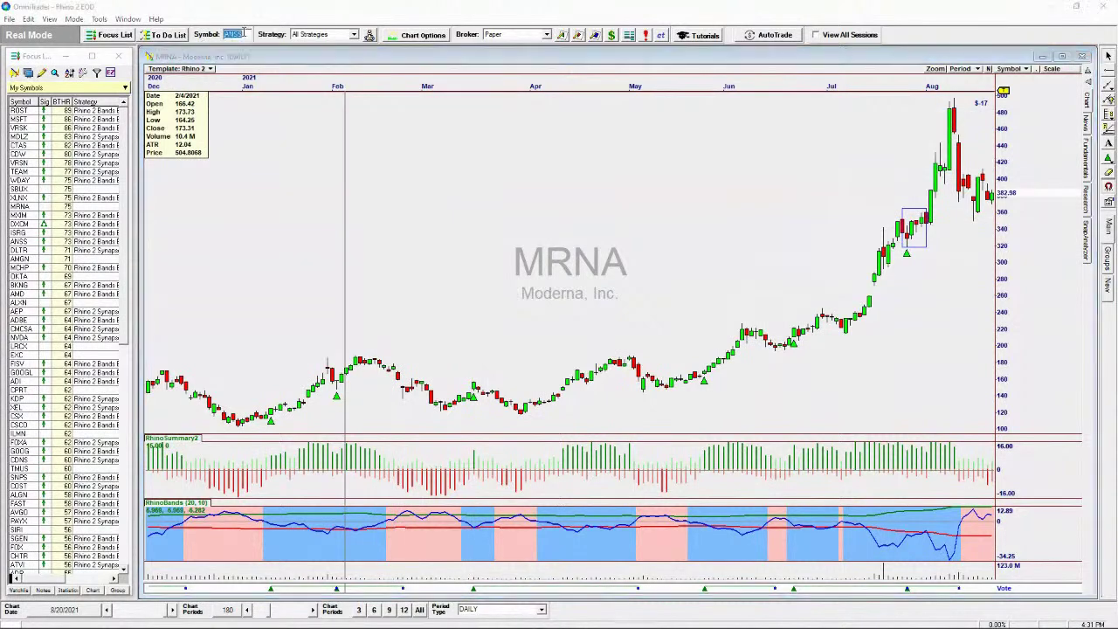
pyautogui.write('SPY')
pyautogui.press('Return')
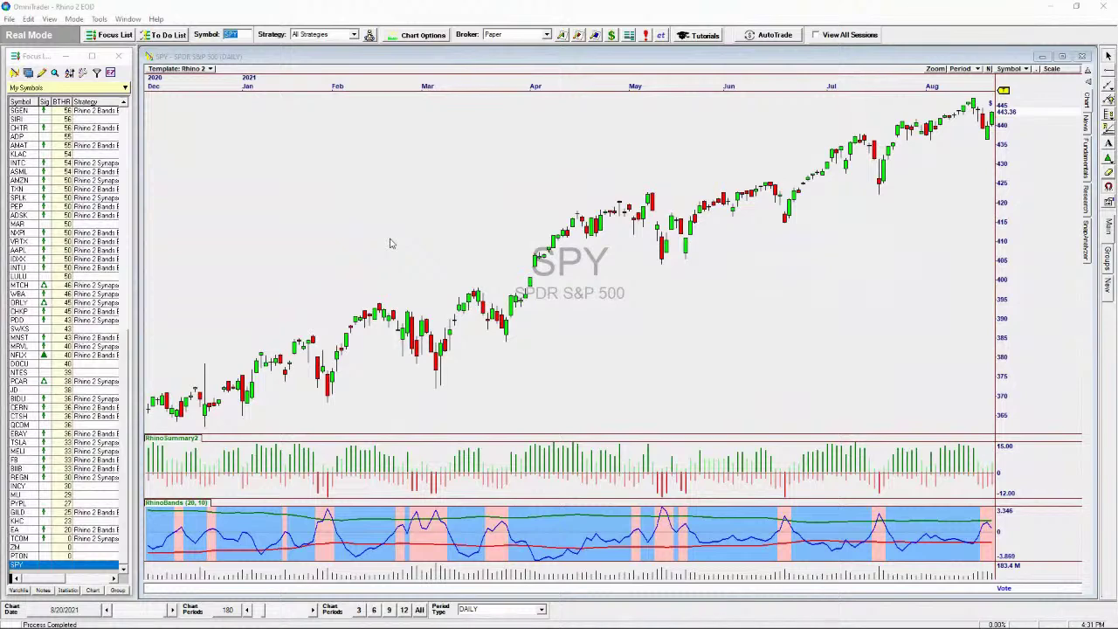
pyautogui.moveTo(701, 86); pyautogui.dragTo(635, 122)
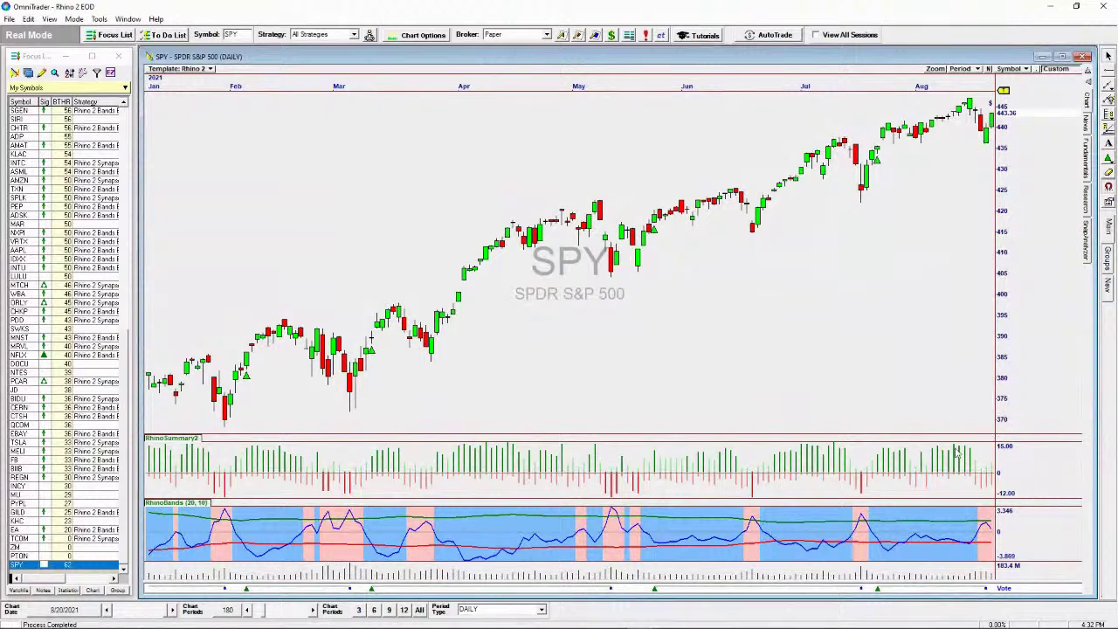
# - Add the RhinoSummary indicator from the Rhino Method Suite to the SPY chart without updating the template
pyautogui.moveTo(900, 378); pyautogui.dragTo(742, 317)
pyautogui.rightClick(741, 318)
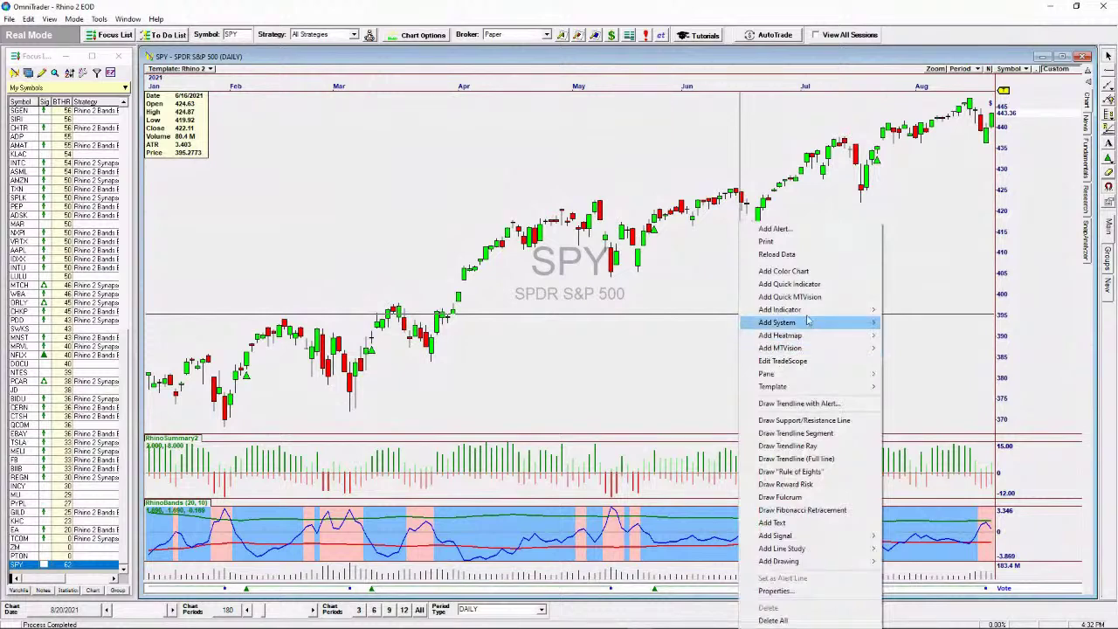
pyautogui.moveTo(810, 317)
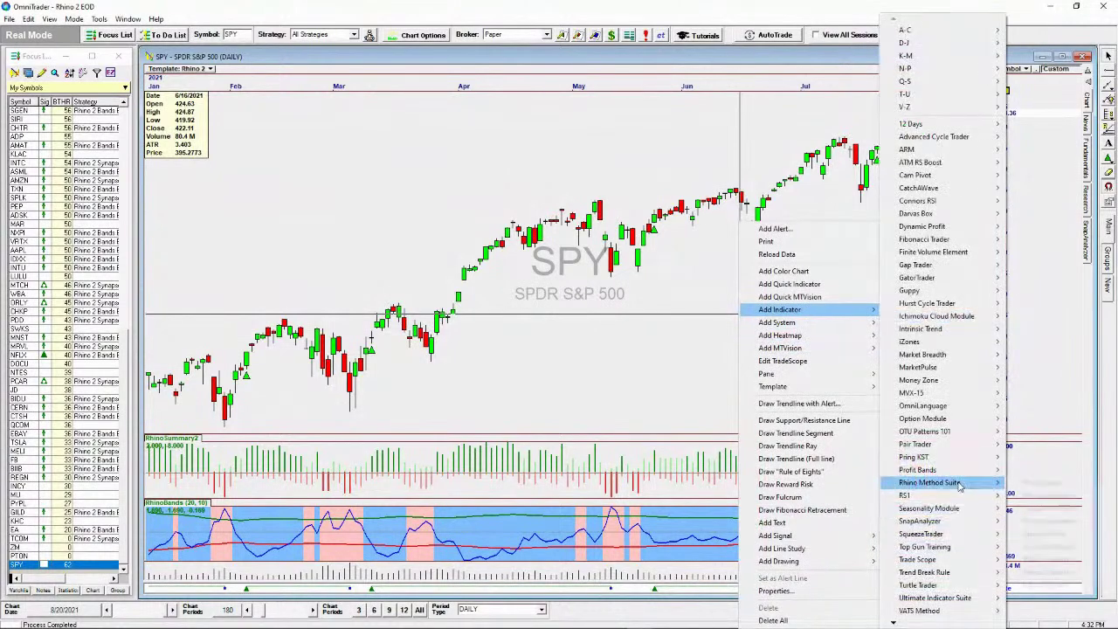
pyautogui.moveTo(952, 482)
pyautogui.click(1052, 563)
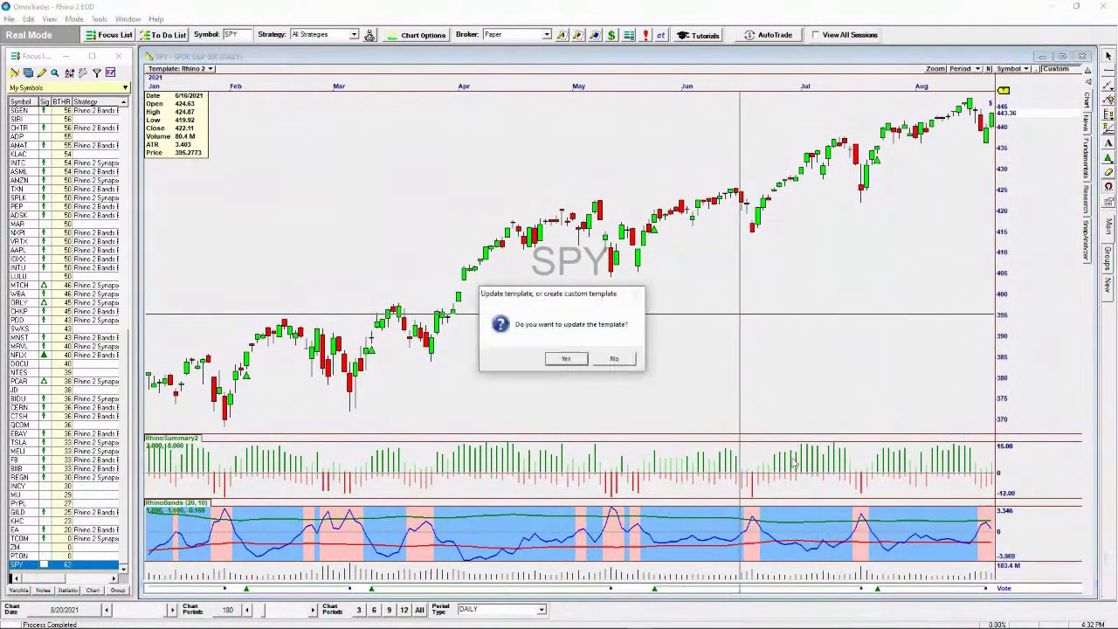
pyautogui.click(614, 358)
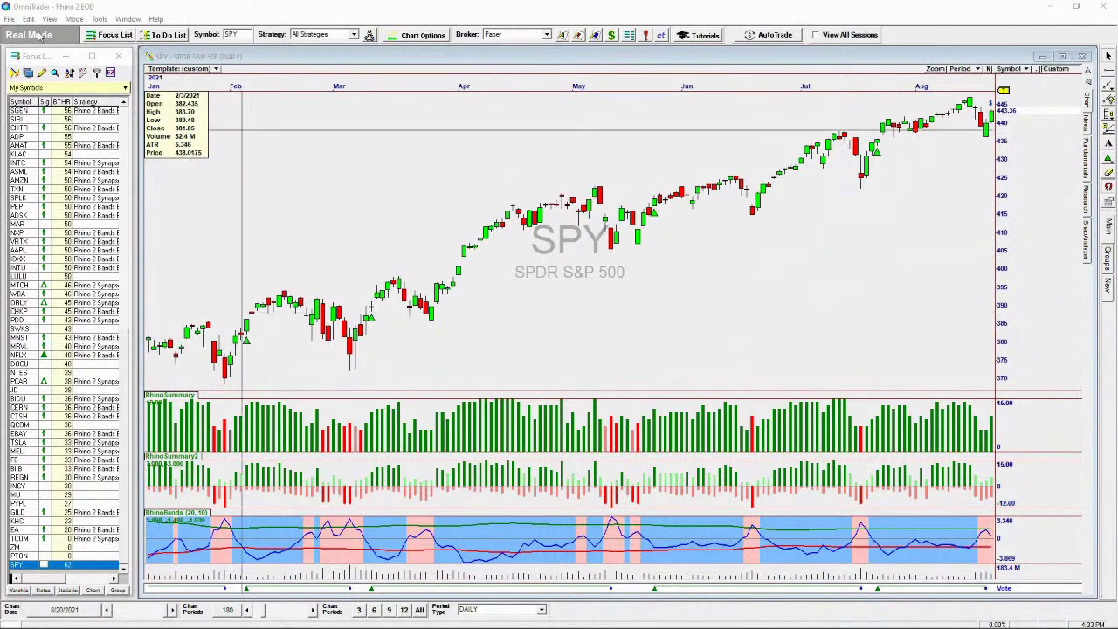
# - View the daily Performance Summary strategy report for the current list, then close the report and the reports dialog
pyautogui.click(9, 19)
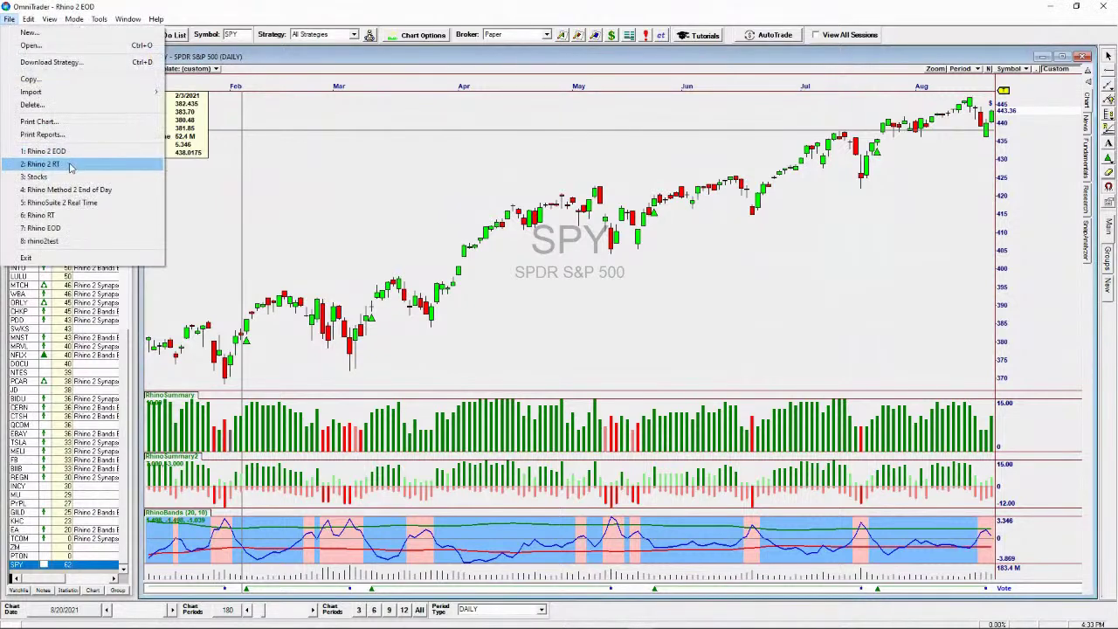
pyautogui.click(44, 134)
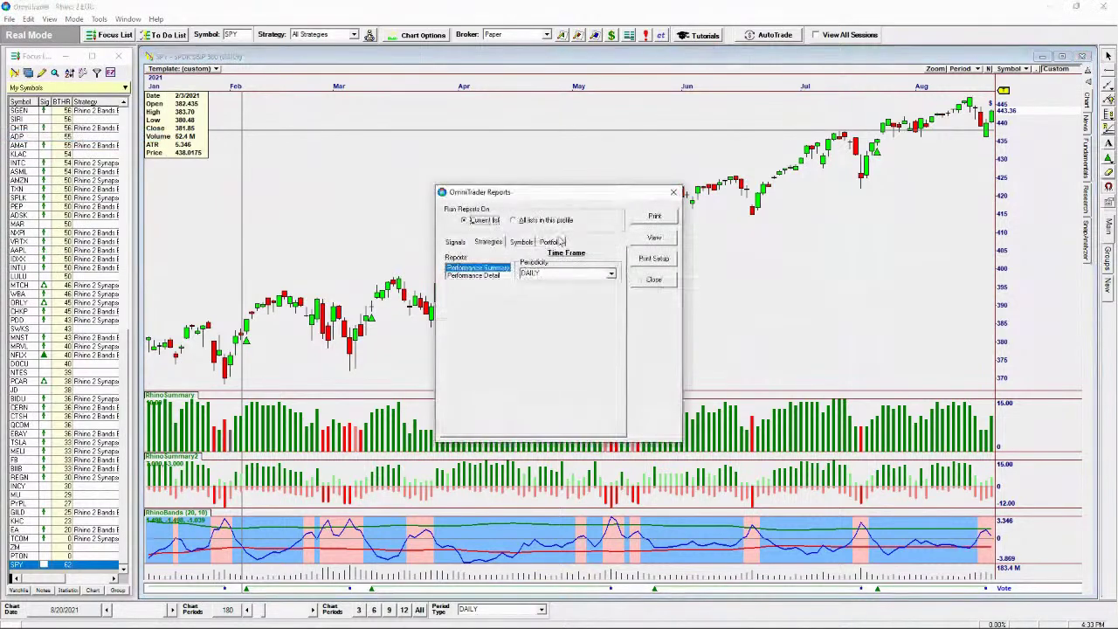
pyautogui.click(662, 244)
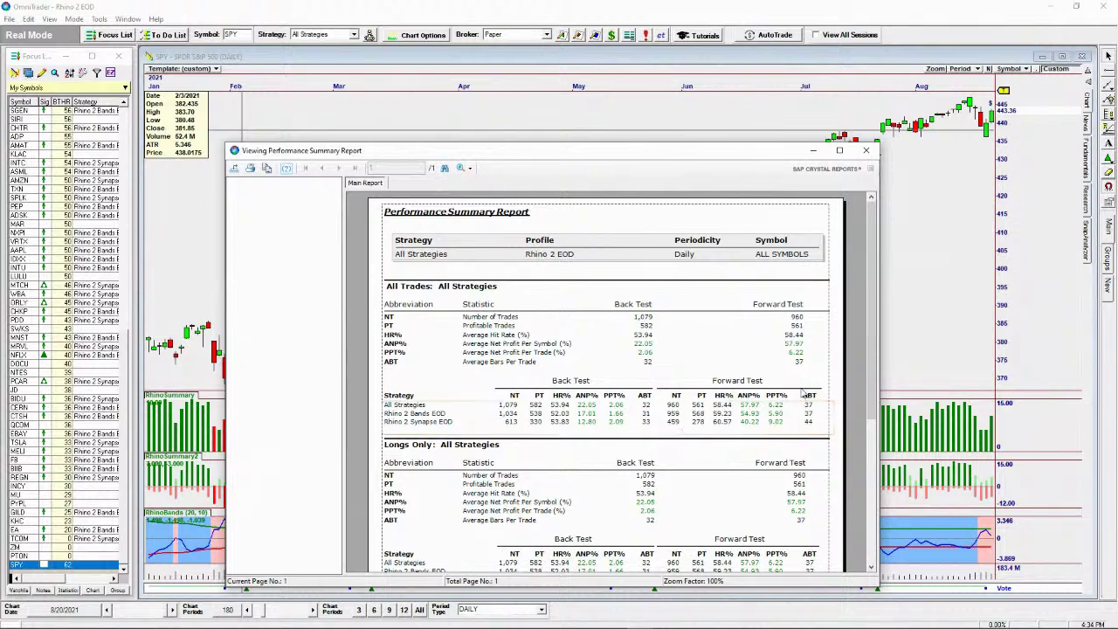
pyautogui.click(875, 155)
pyautogui.click(865, 150)
pyautogui.click(672, 192)
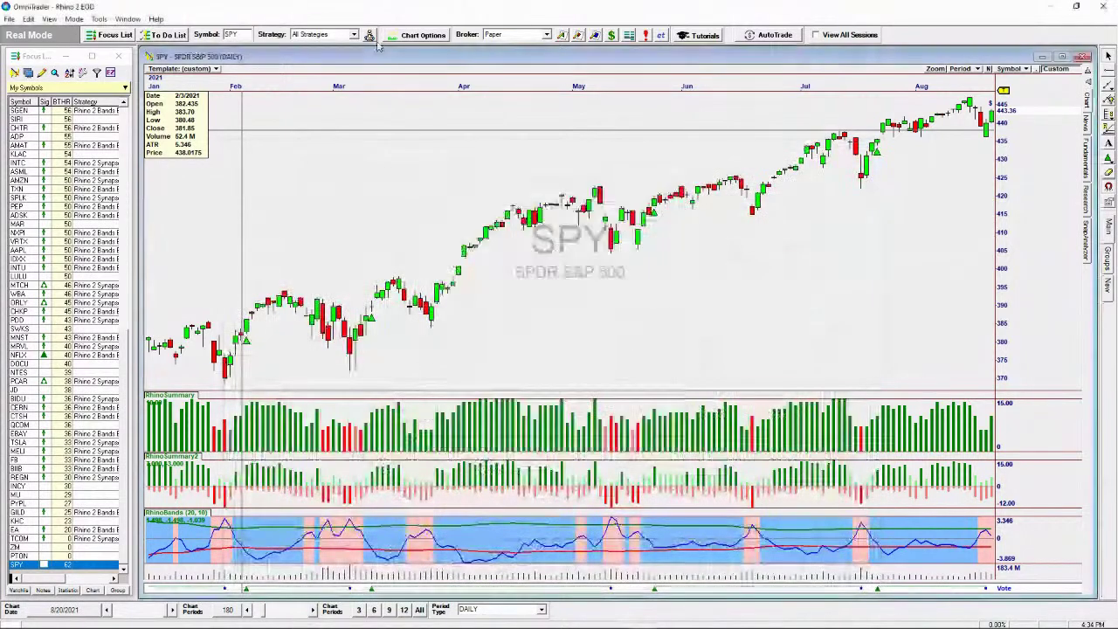
# - Enable the Reversal Check filter in the Rhino 2 Bands EOD strategy and save the strategy
pyautogui.click(166, 35)
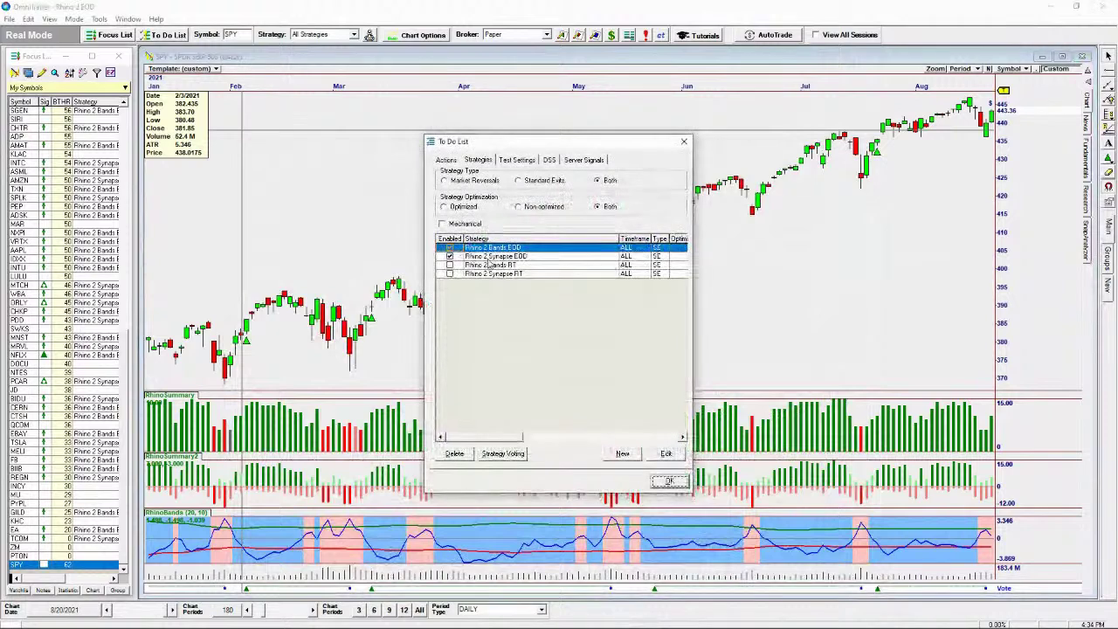
pyautogui.doubleClick(524, 248)
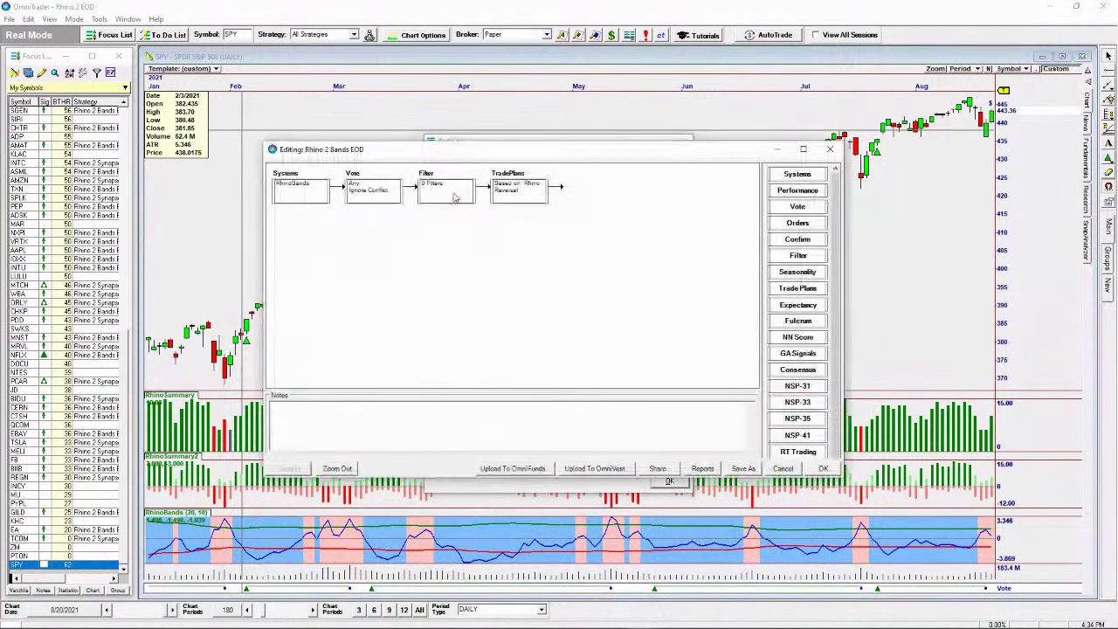
pyautogui.doubleClick(457, 197)
pyautogui.click(349, 225)
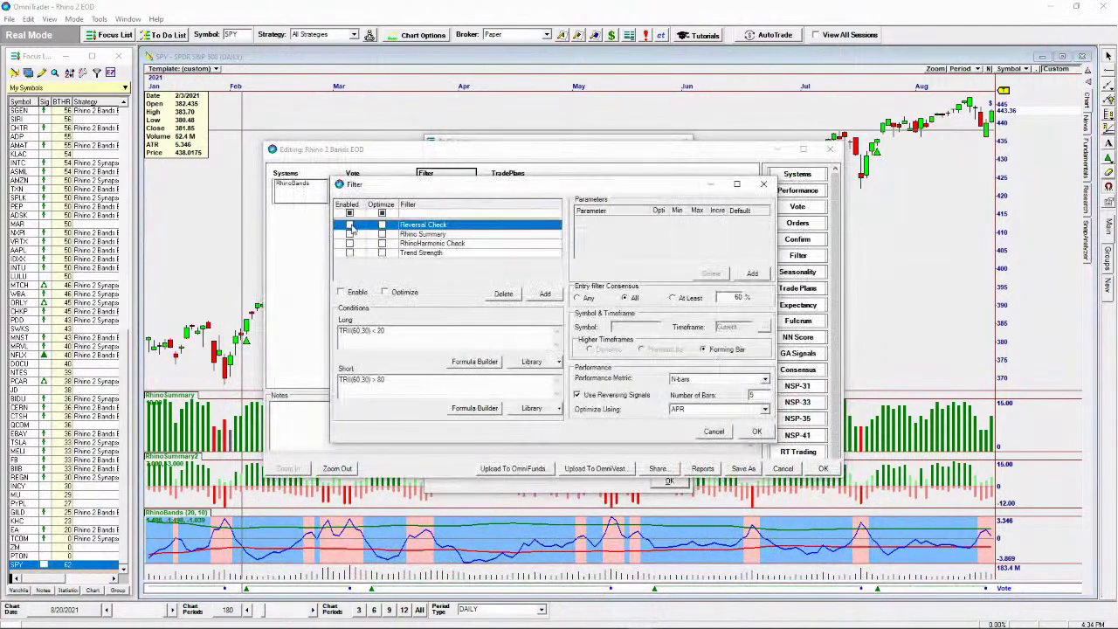
pyautogui.click(756, 433)
pyautogui.click(823, 468)
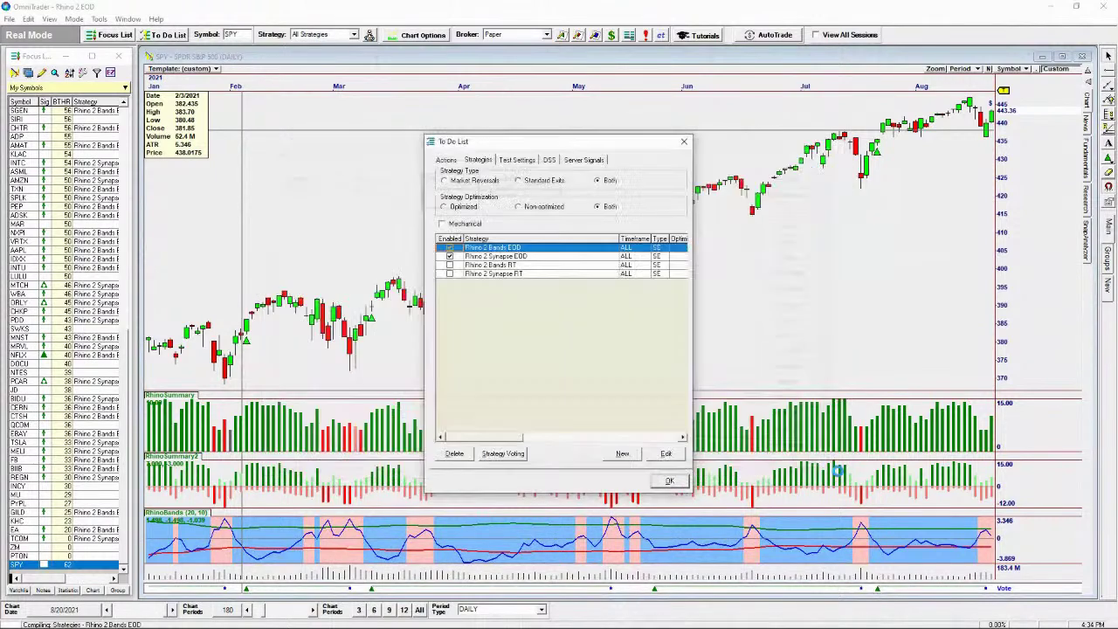
# - Run the analysis on the current list from the To Do List and close the list
pyautogui.click(448, 160)
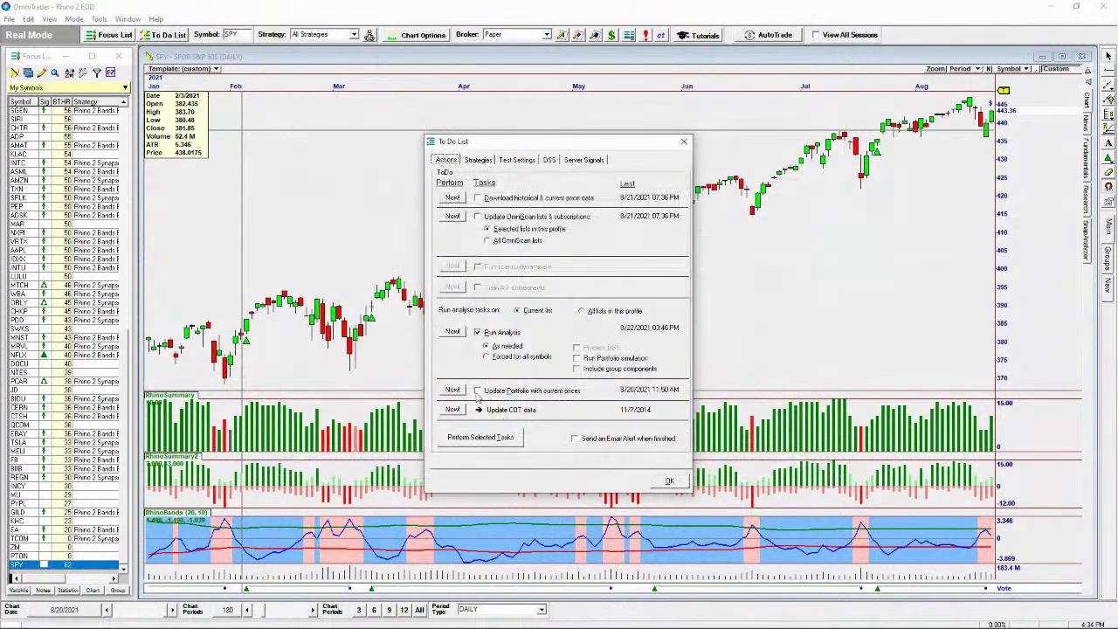
pyautogui.click(460, 339)
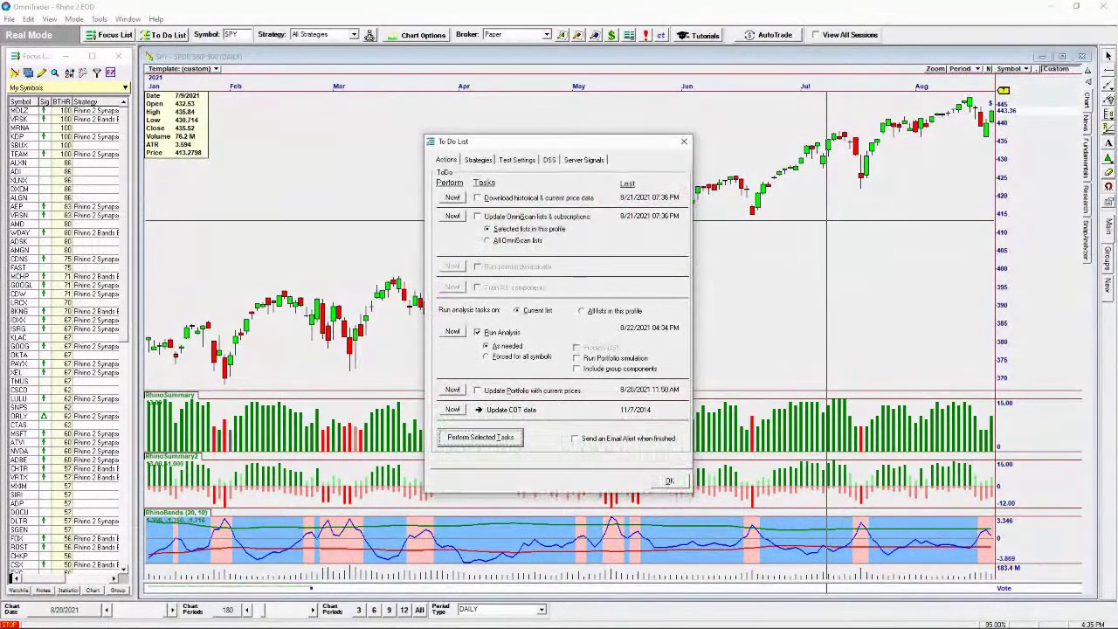
pyautogui.click(683, 142)
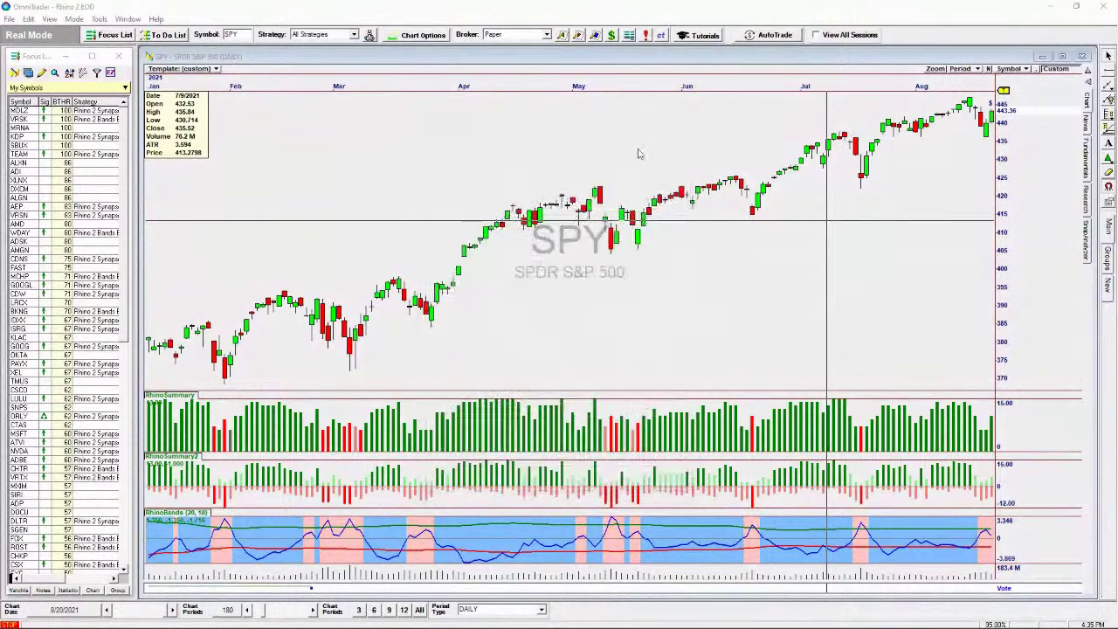
# - Review the Performance Summary report again at full-screen size to compare the strategies' back and forward test results
pyautogui.click(10, 19)
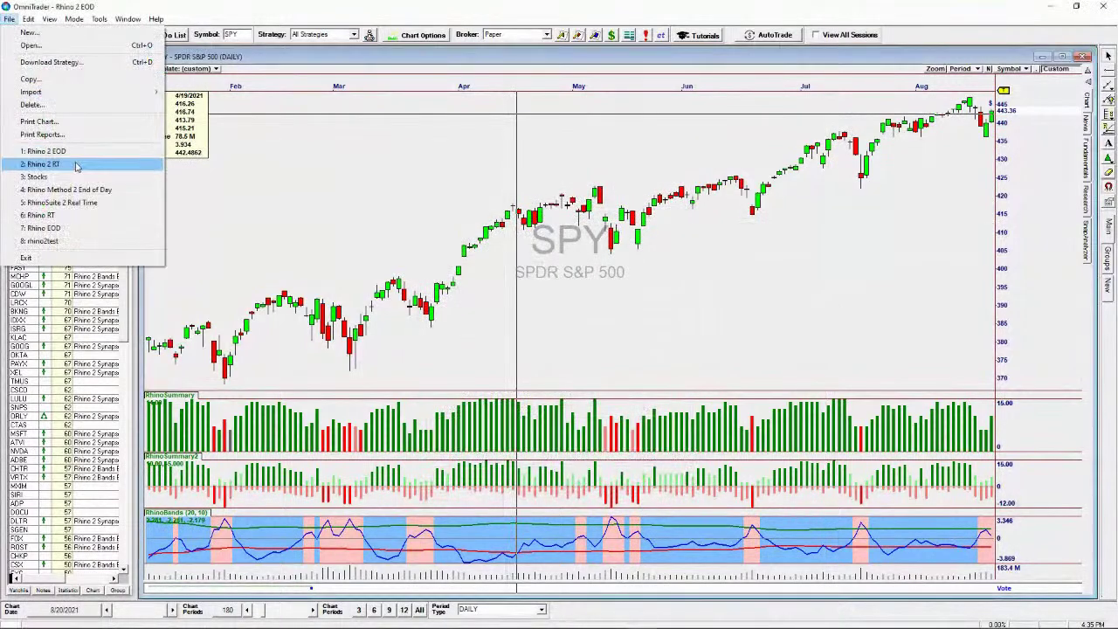
pyautogui.click(87, 137)
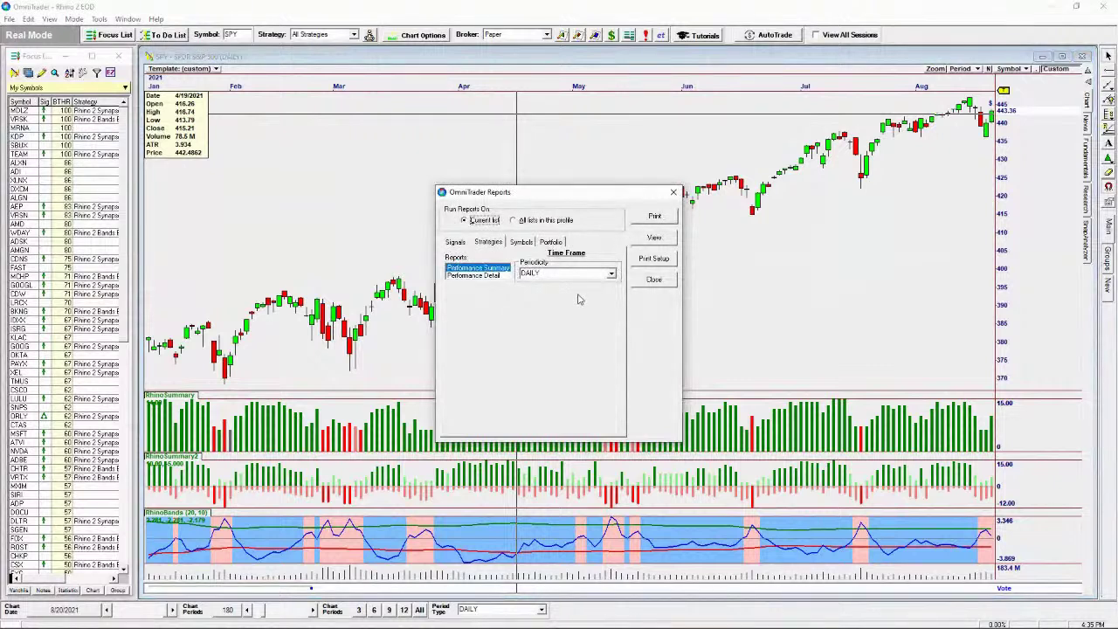
pyautogui.click(653, 239)
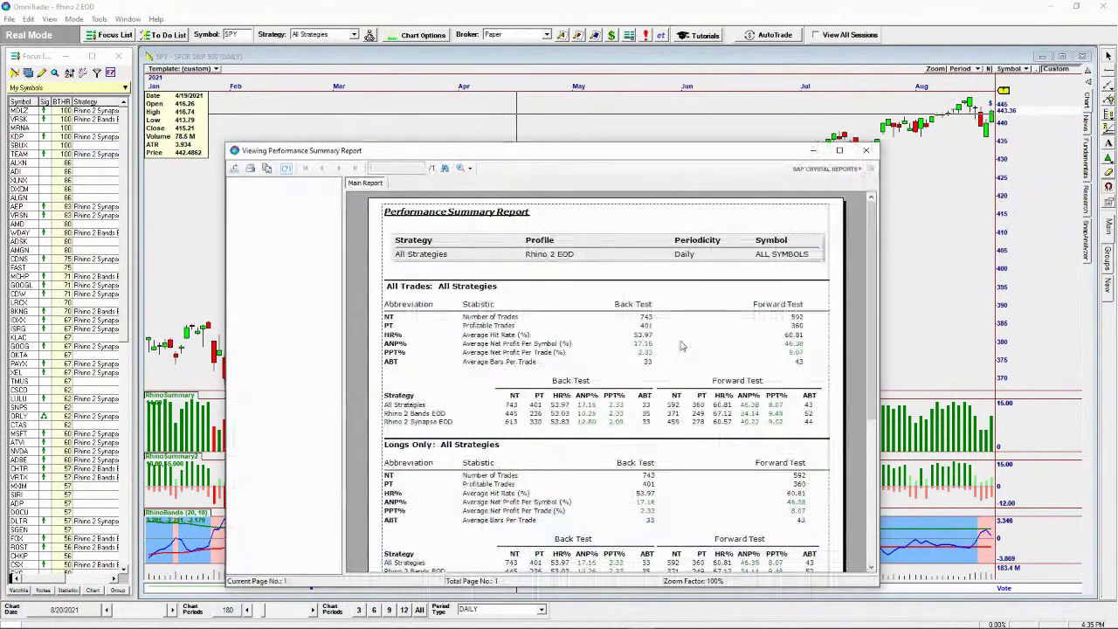
pyautogui.click(839, 150)
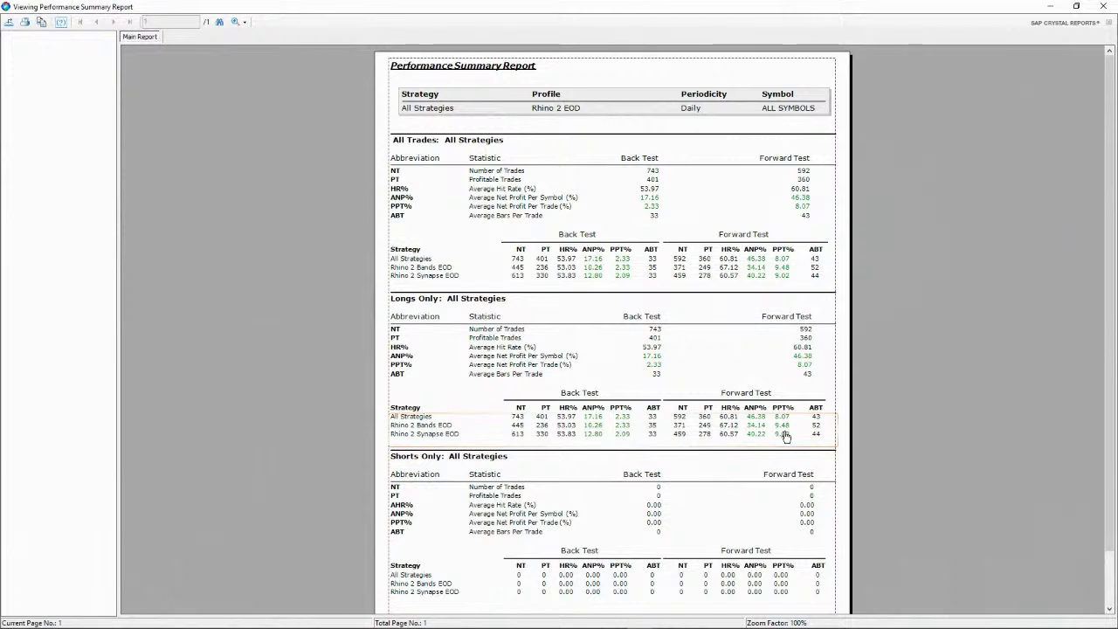
pyautogui.click(1105, 7)
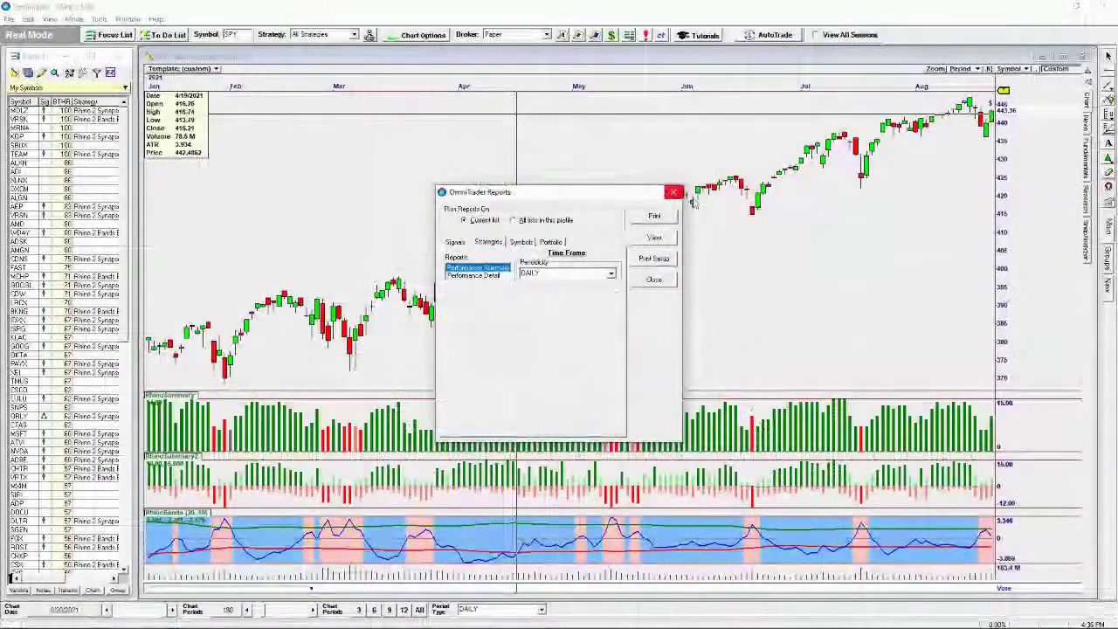
pyautogui.click(674, 191)
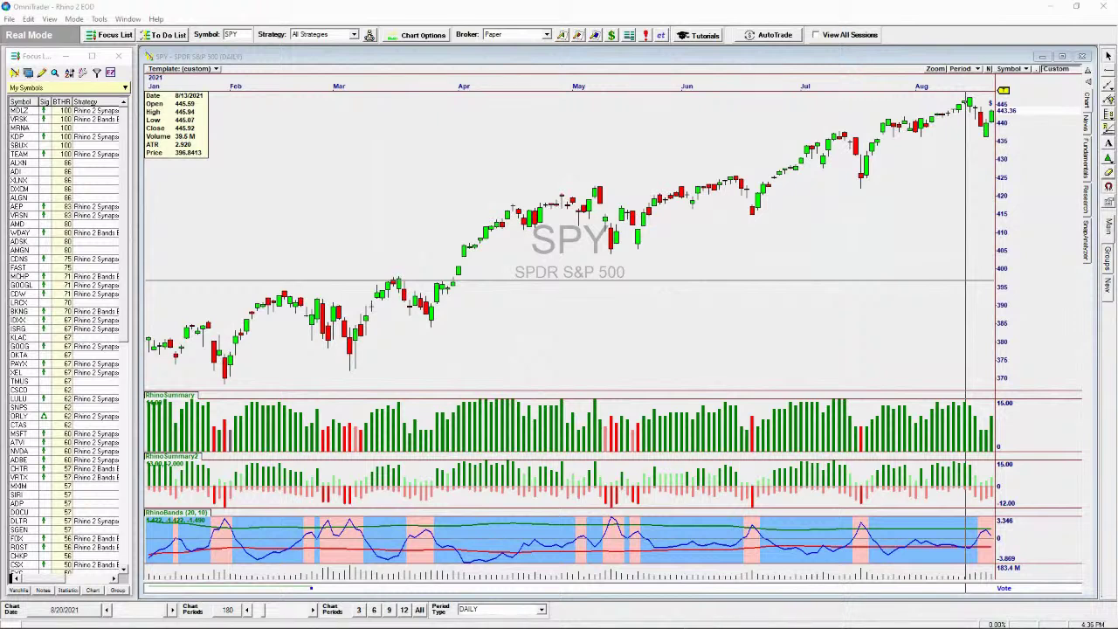
pyautogui.hotkey('alt', 'Tab')
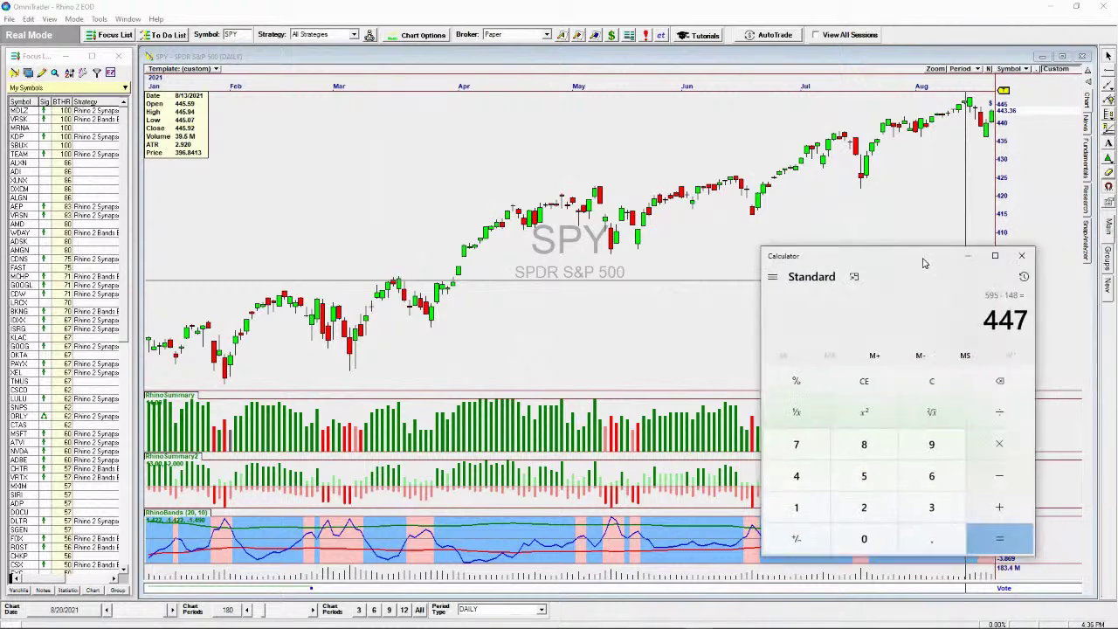
pyautogui.moveTo(926, 263); pyautogui.dragTo(1117, 140)
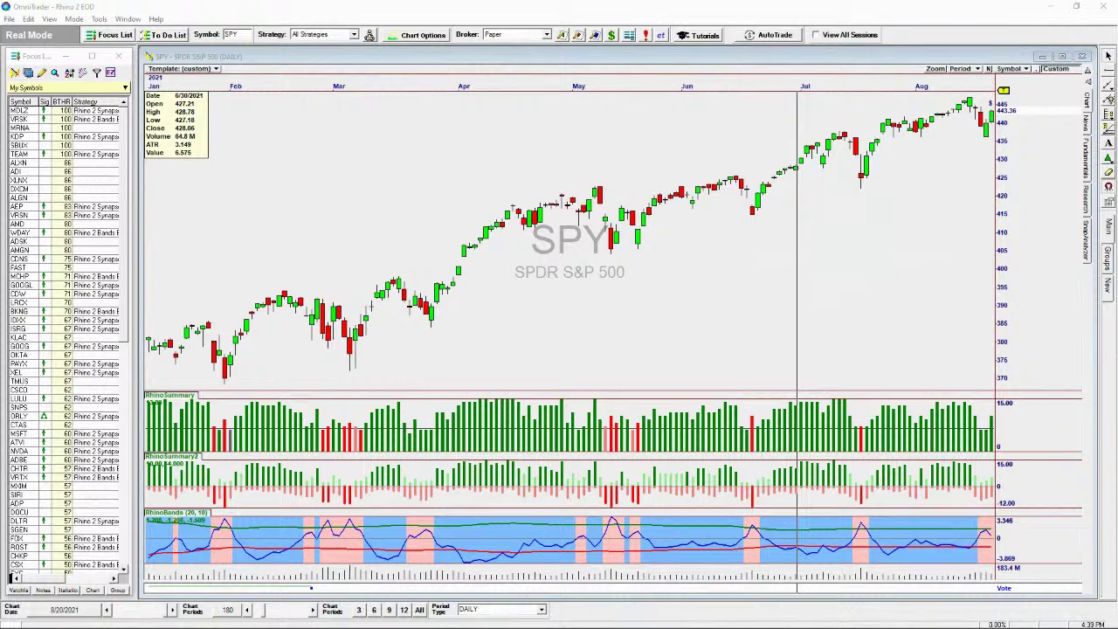
pyautogui.click(961, 325)
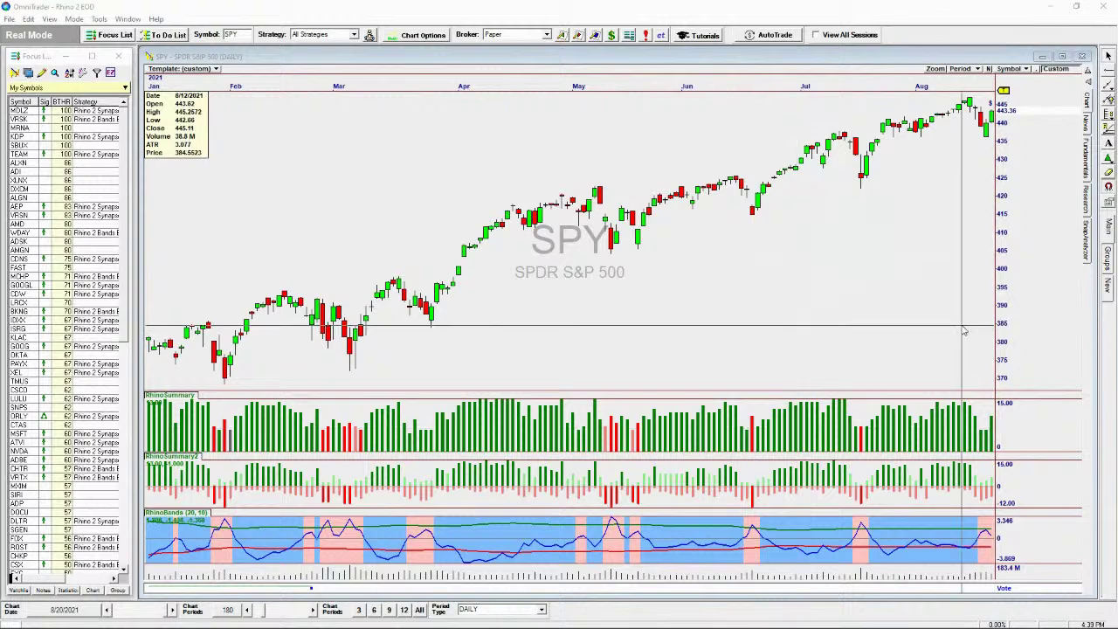
pyautogui.click(797, 339)
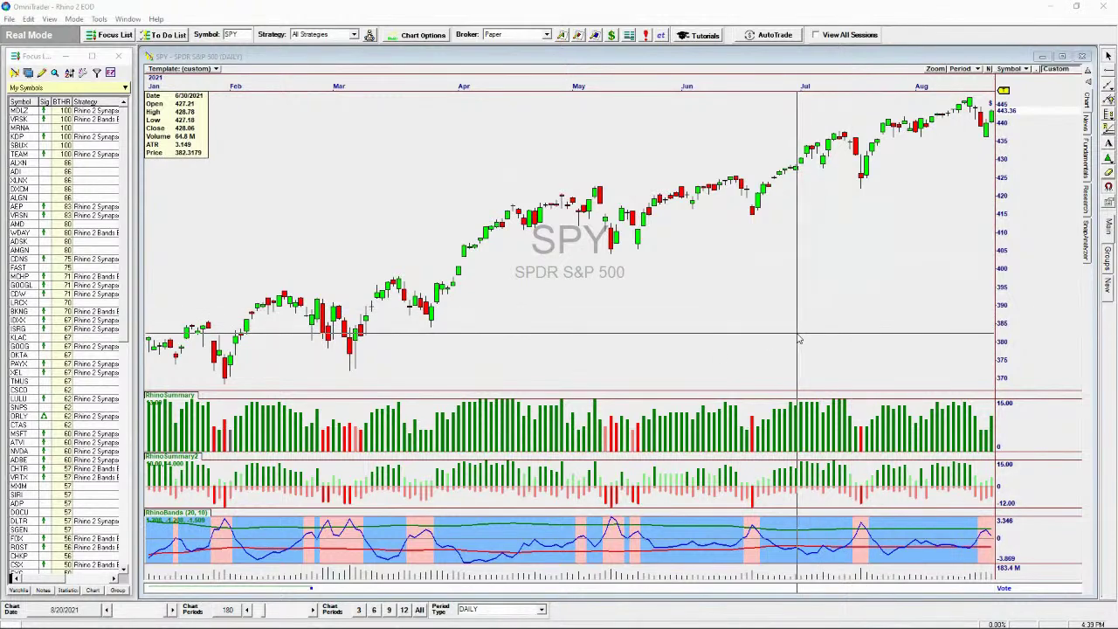
pyautogui.click(715, 368)
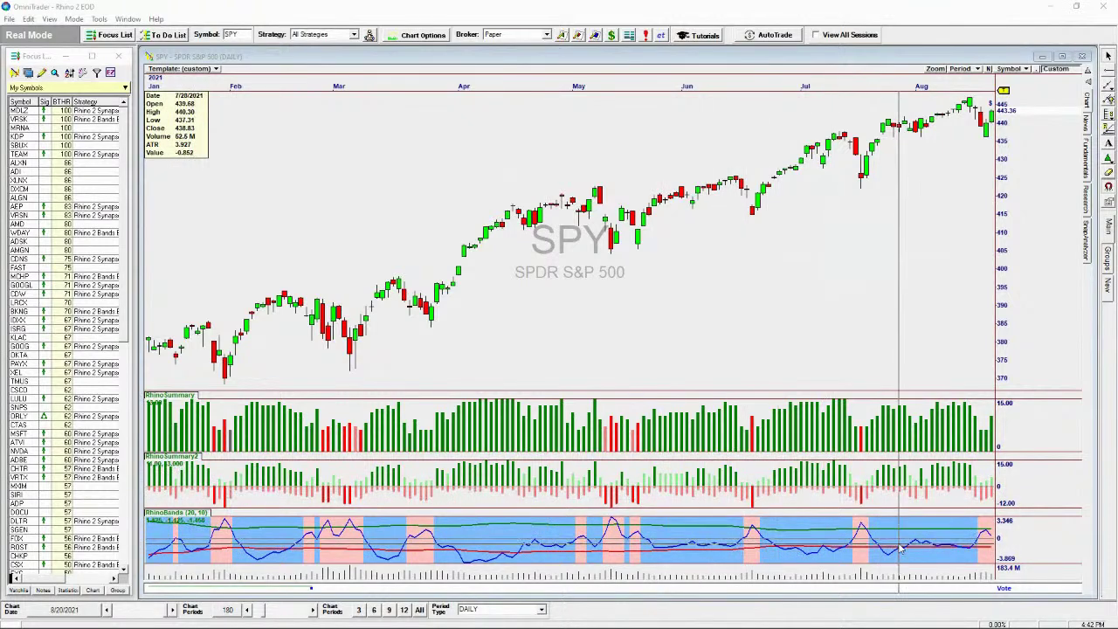
pyautogui.click(798, 529)
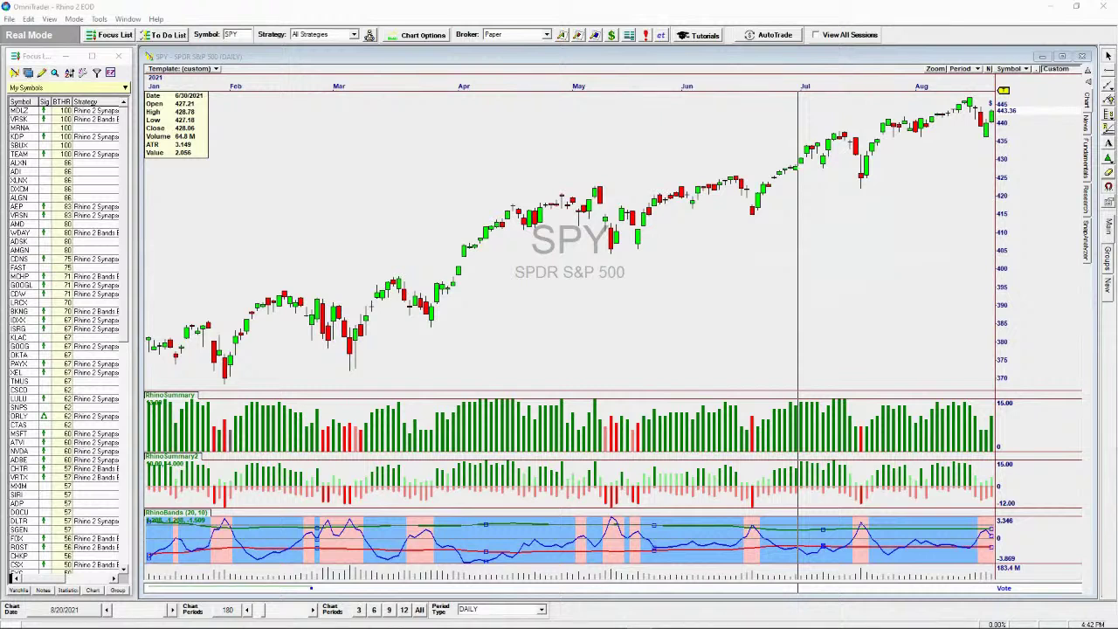
pyautogui.click(825, 493)
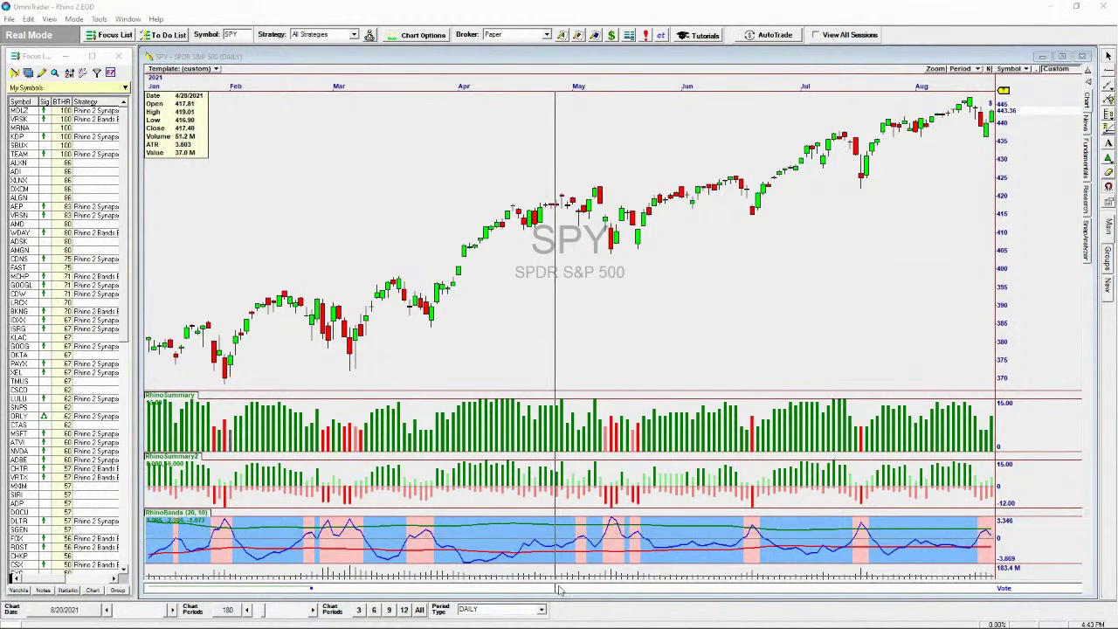
# - Enlarge the Vote pane to show each strategy's signals and display the MDLZ chart with history back to 2018
pyautogui.moveTo(560, 583); pyautogui.dragTo(581, 432)
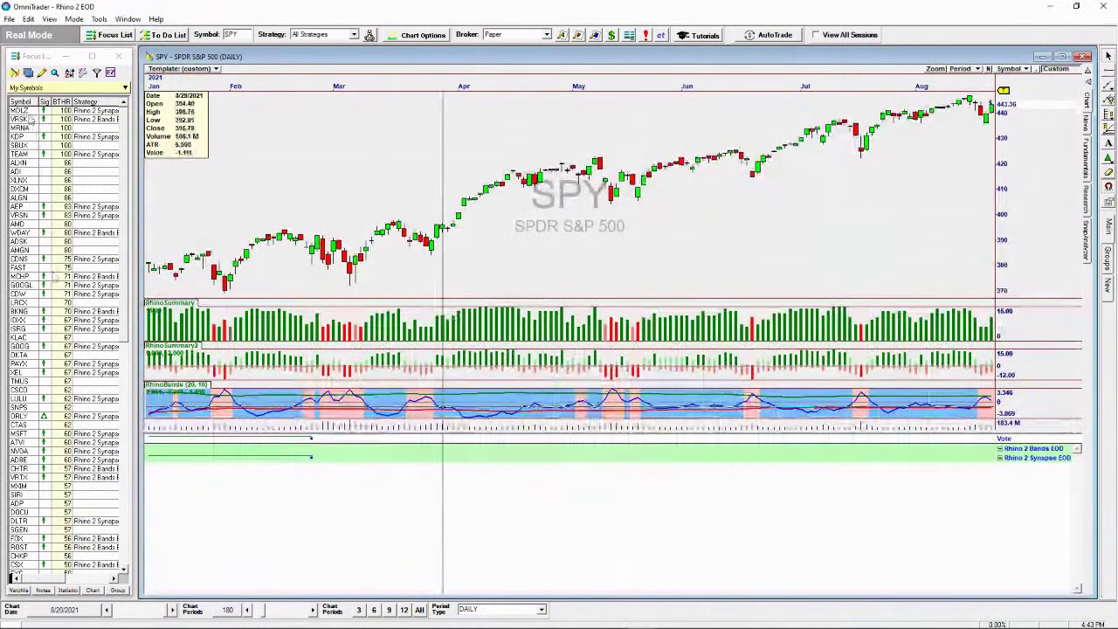
pyautogui.click(21, 111)
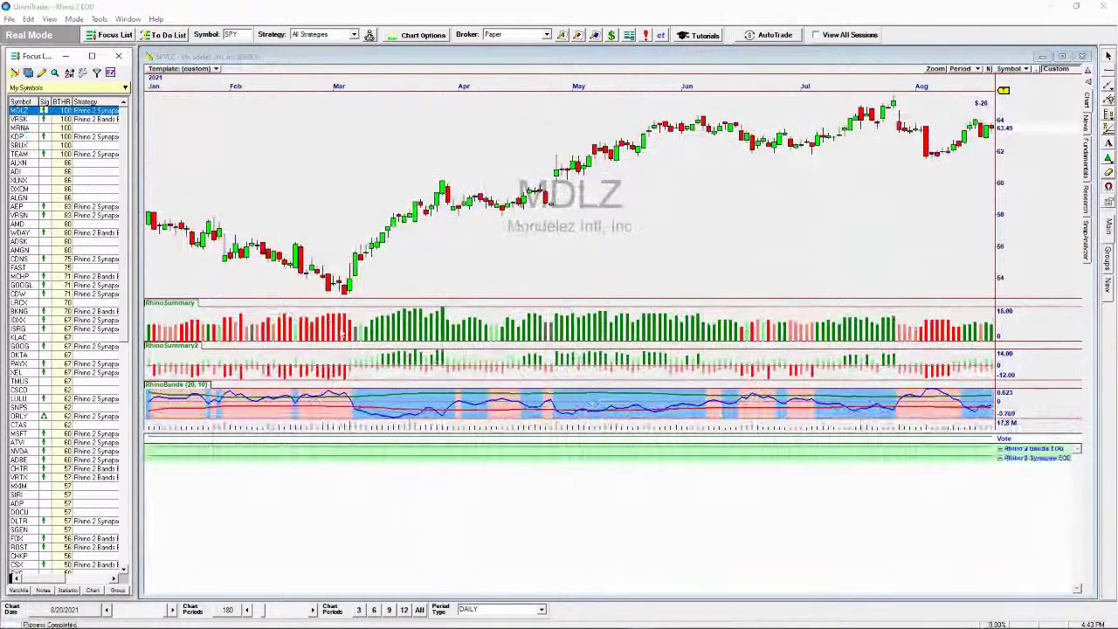
pyautogui.moveTo(384, 88); pyautogui.dragTo(878, 87)
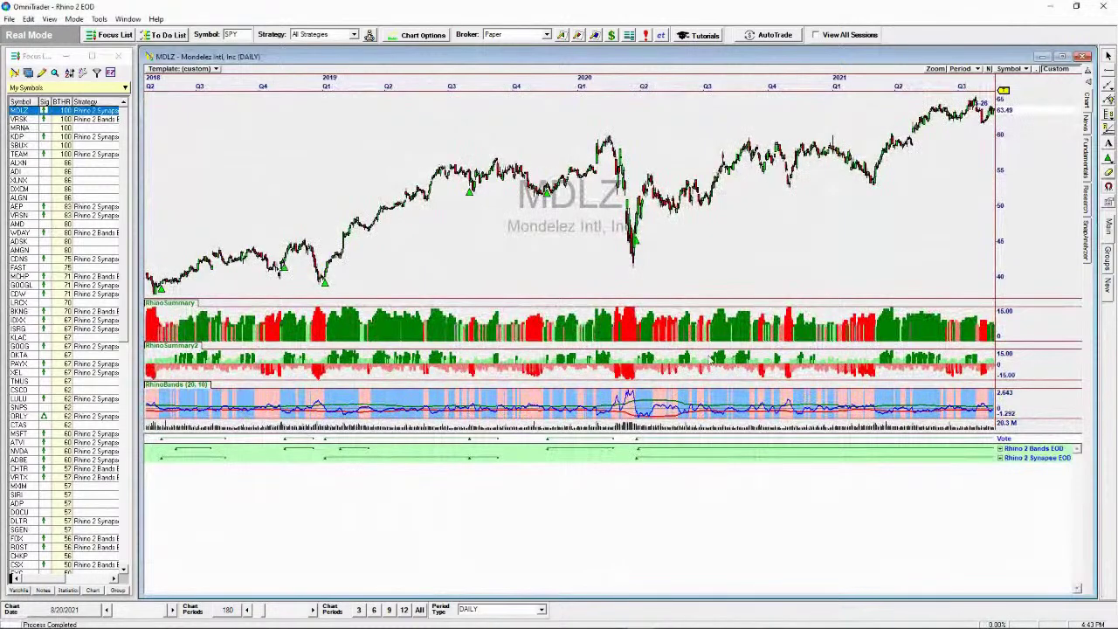
pyautogui.click(517, 440)
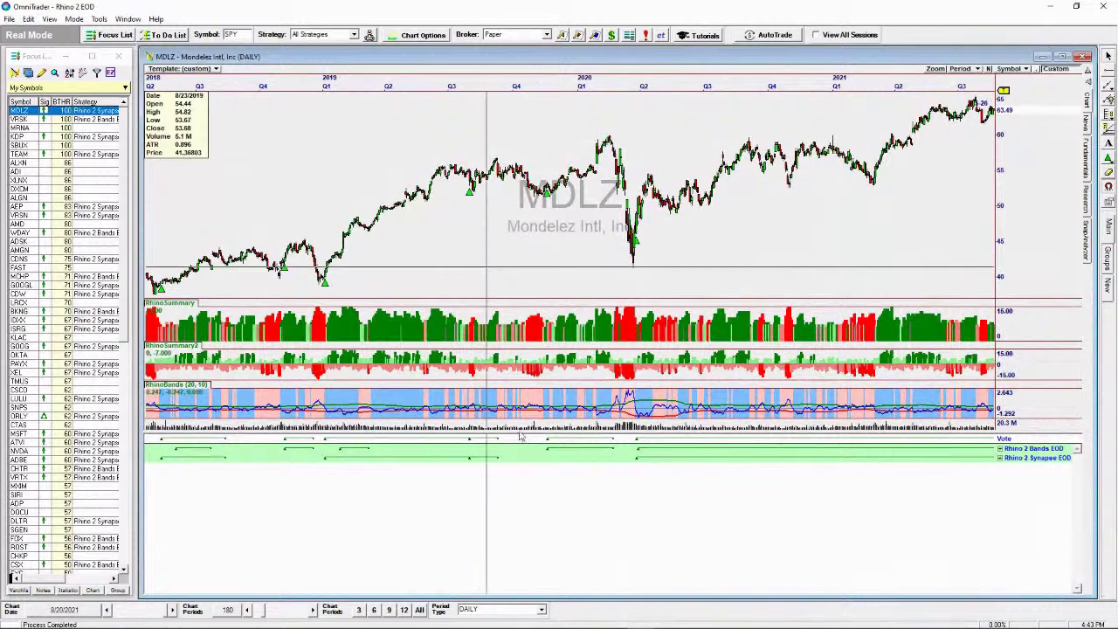
# - Show the VRSK chart and check the filter settings of the Rhino 2 Bands EOD strategy, closing its dialogs without changes
pyautogui.click(75, 119)
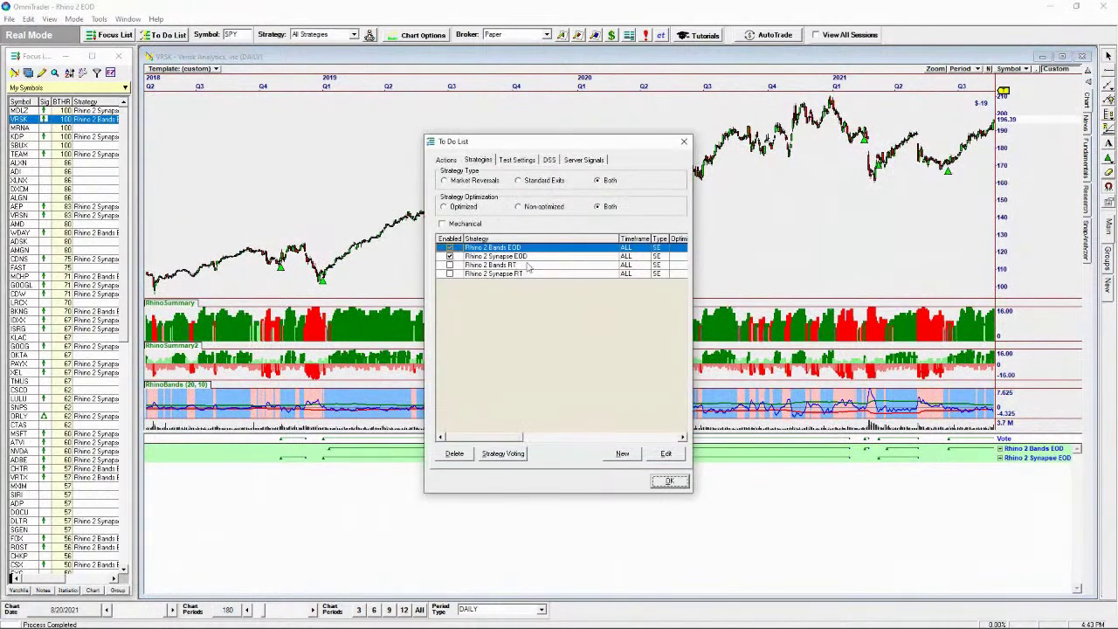
pyautogui.click(665, 453)
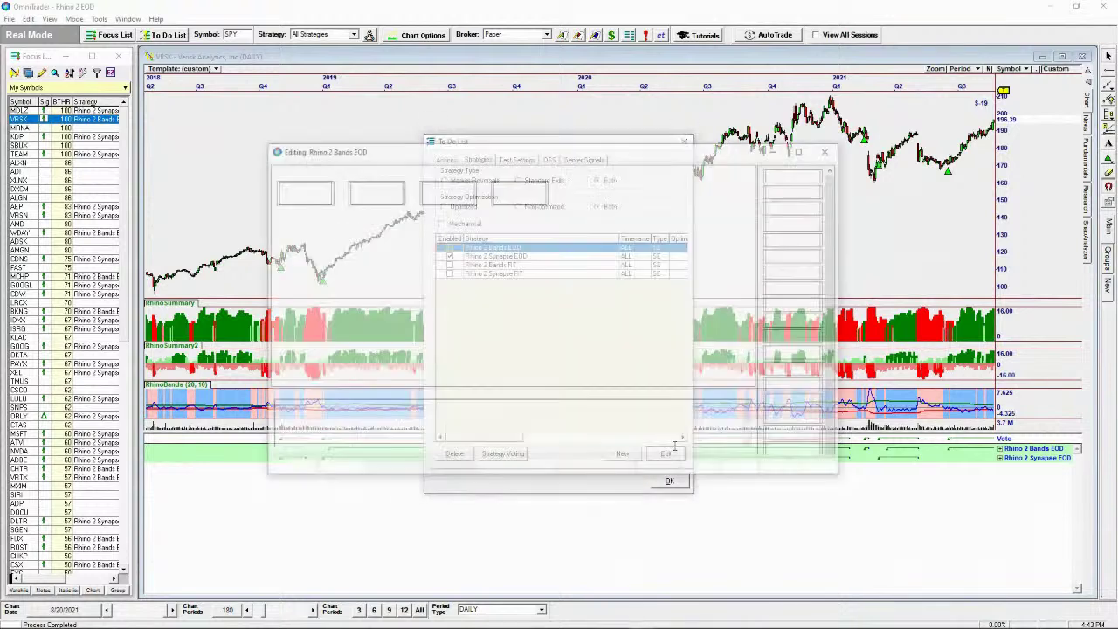
pyautogui.doubleClick(443, 194)
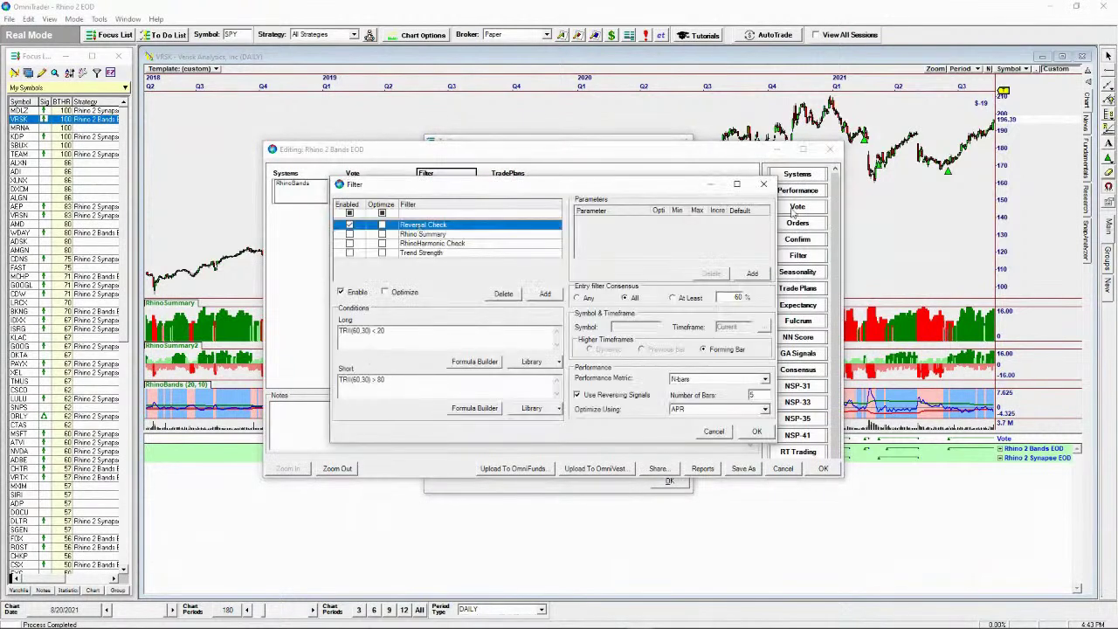
pyautogui.click(761, 186)
pyautogui.click(830, 149)
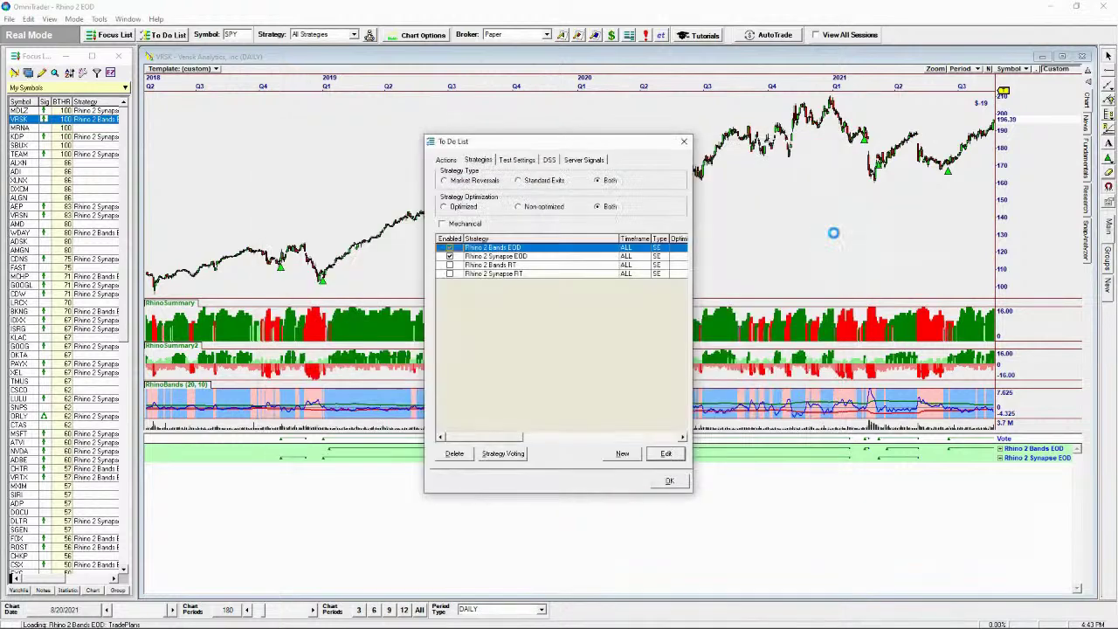
pyautogui.click(671, 481)
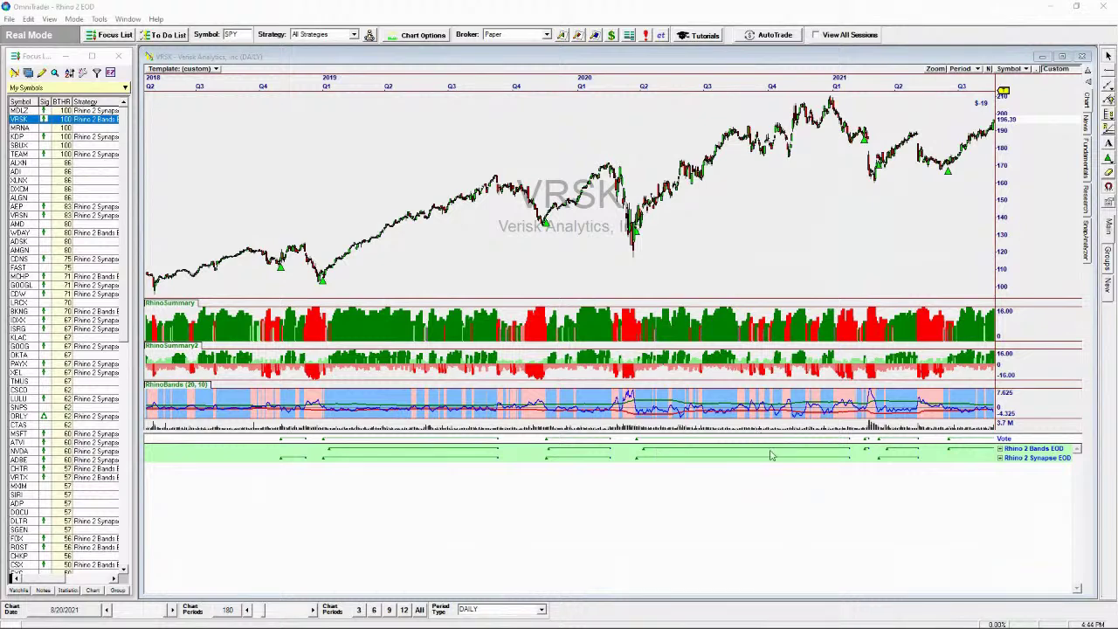
# - Shrink the VRSK chart's Vote pane to enlarge the price and indicator panes, and open the Rhino 2 RT profile
pyautogui.click(918, 433)
pyautogui.moveTo(917, 433); pyautogui.dragTo(914, 555)
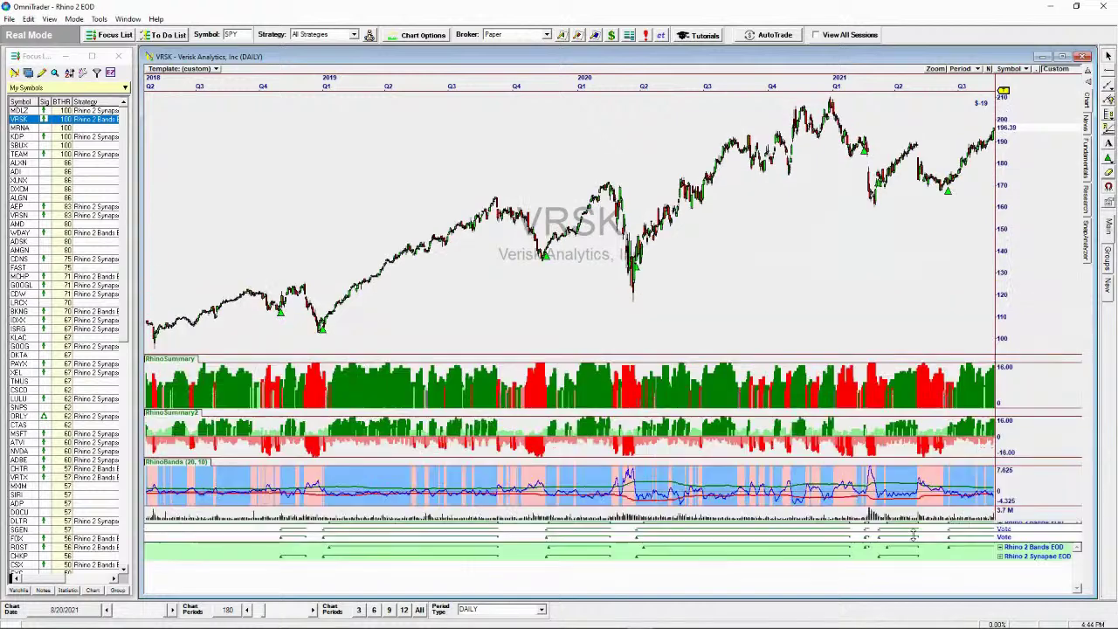
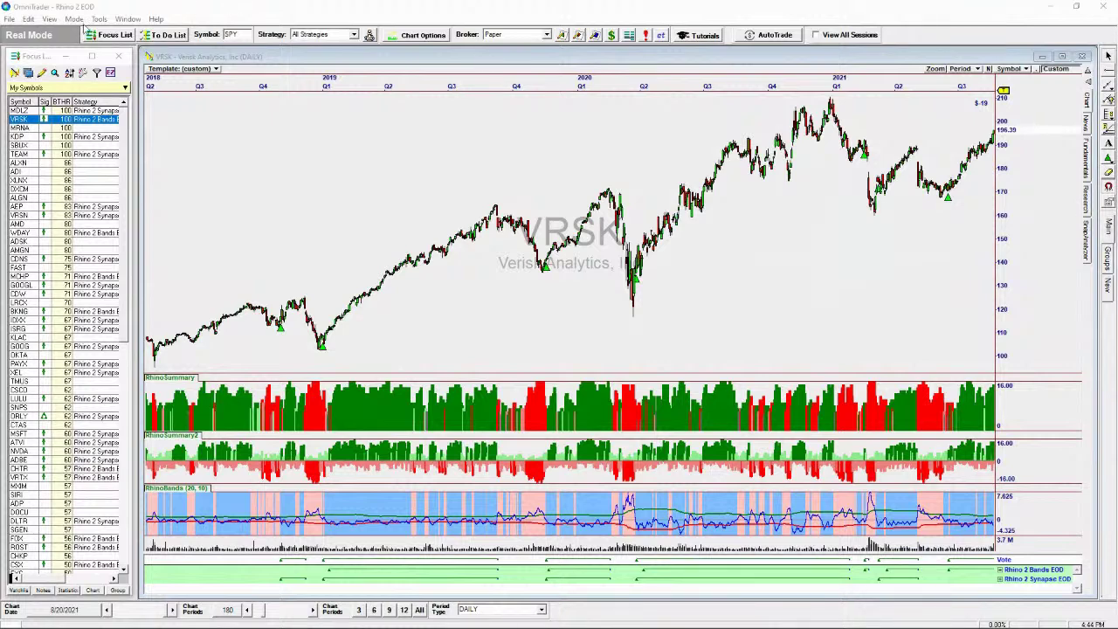
pyautogui.click(13, 20)
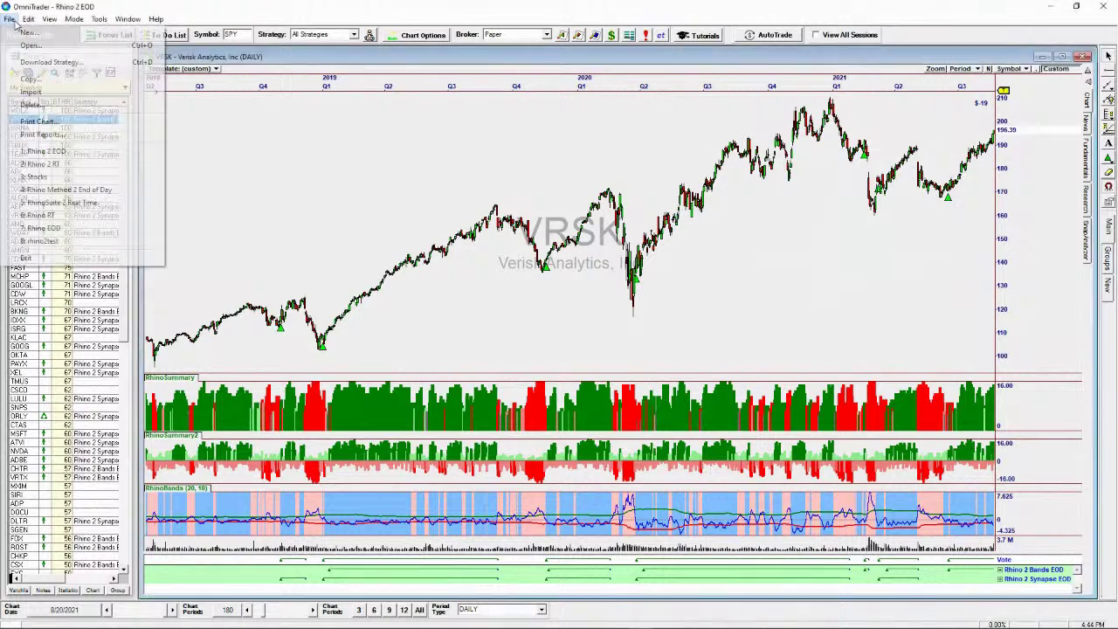
pyautogui.click(95, 166)
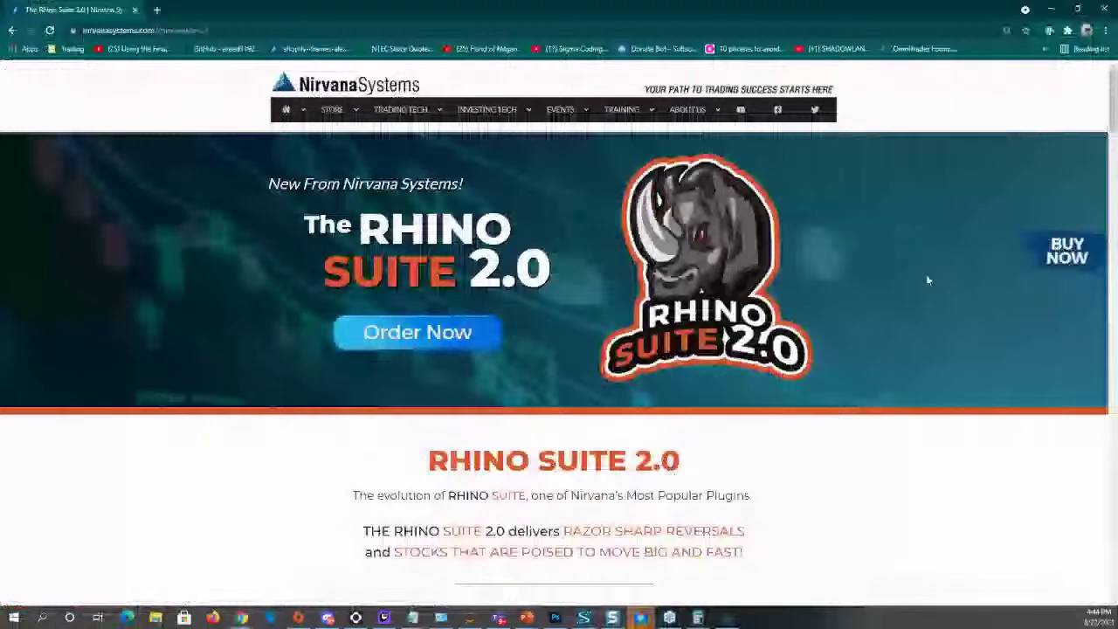
# - Show the Rhino Suite 2.0 product page and its web address in the browser, and return to OmniTrader
pyautogui.click(312, 30)
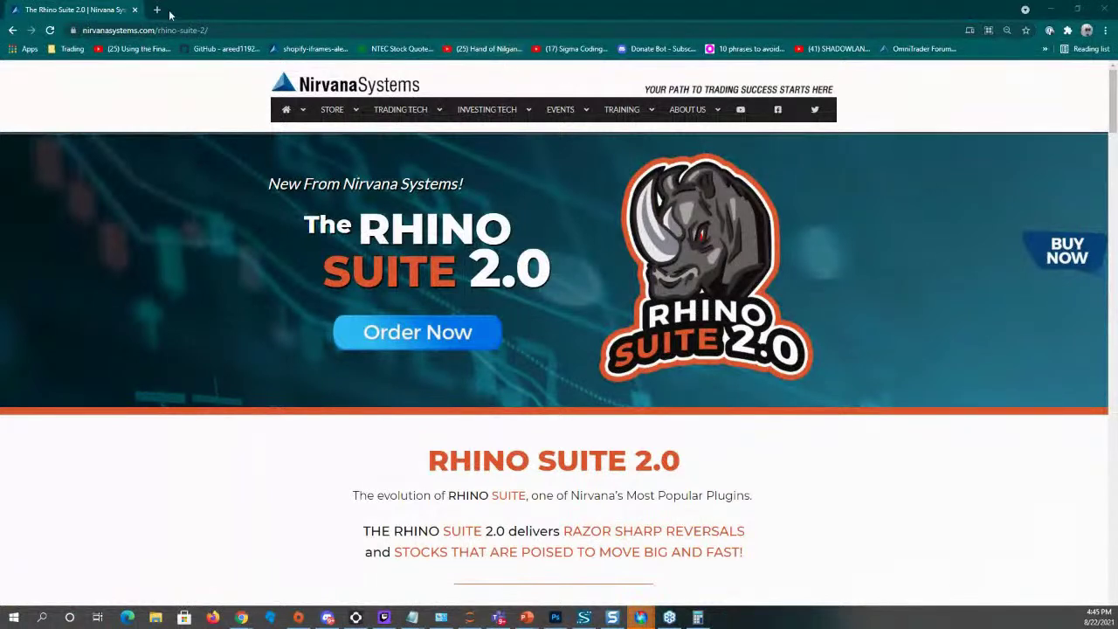
pyautogui.click(170, 13)
pyautogui.click(96, 31)
pyautogui.click(1050, 9)
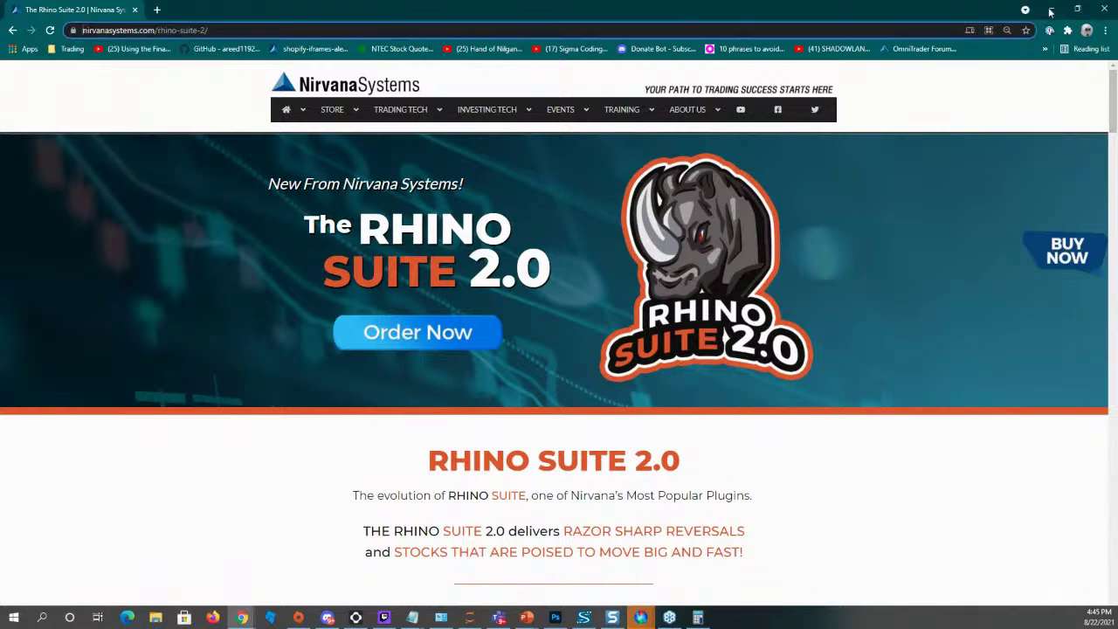
pyautogui.click(1051, 9)
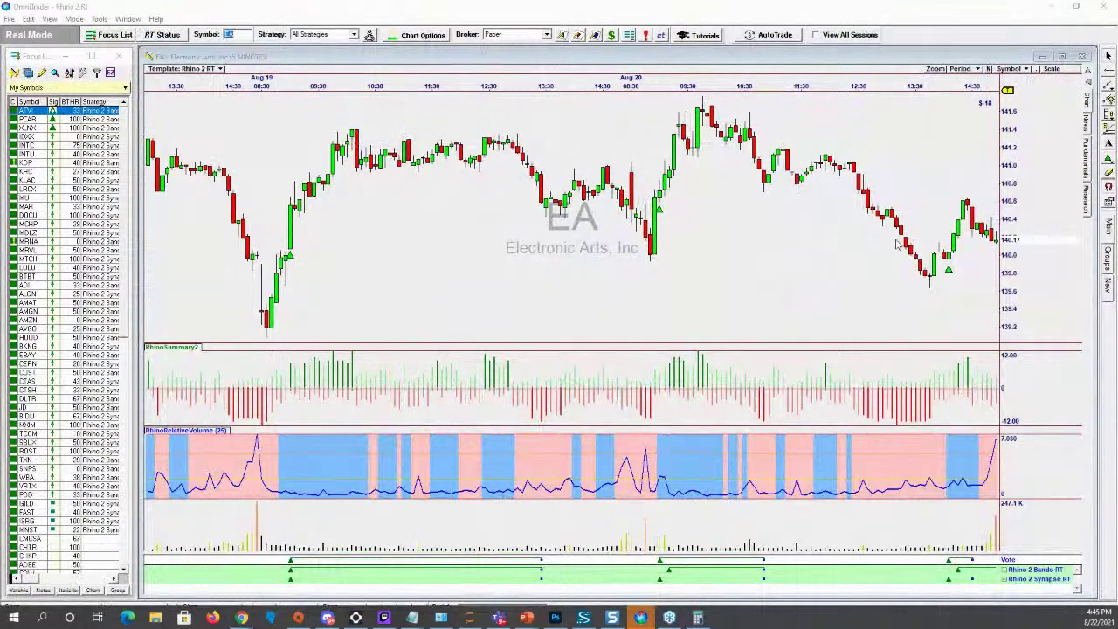
# - Widen the EA chart's time range to more bars and load the SPY chart
pyautogui.moveTo(409, 81); pyautogui.dragTo(480, 84)
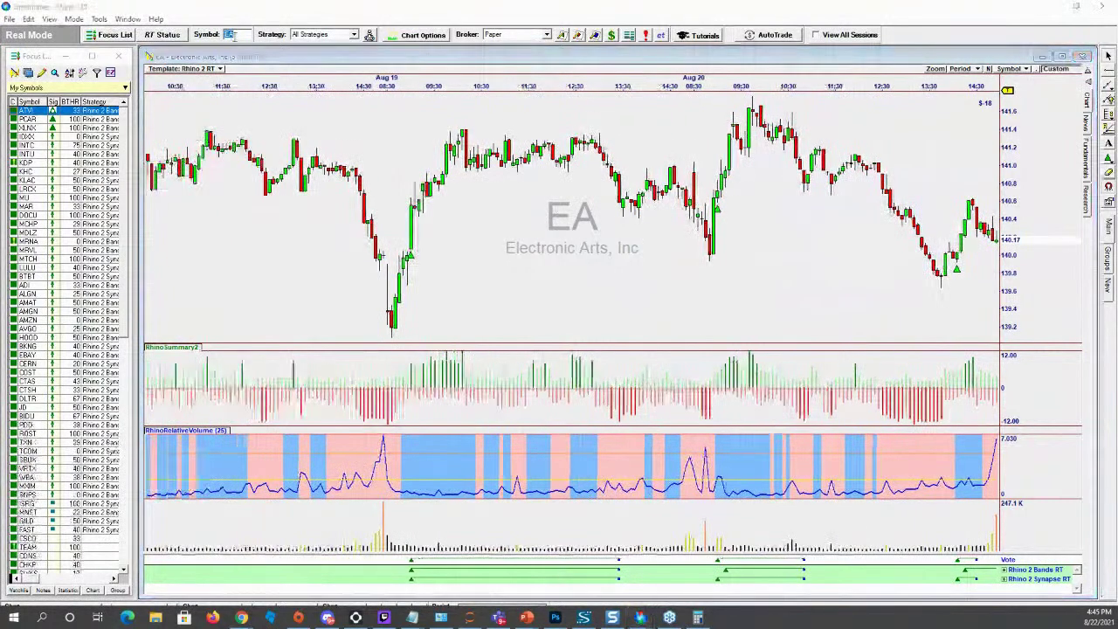
pyautogui.write('SPY')
pyautogui.press('Return')
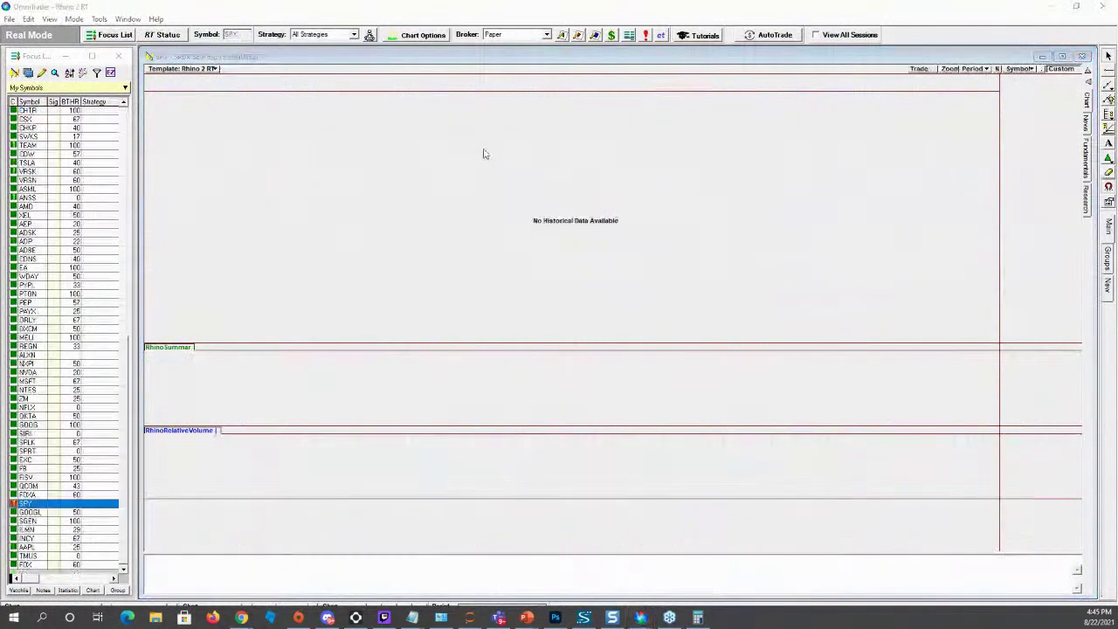
# - Add a 3-minute data period with 1000 bars to load to the profile's data periods
pyautogui.moveTo(763, 285); pyautogui.dragTo(770, 209)
pyautogui.click(964, 68)
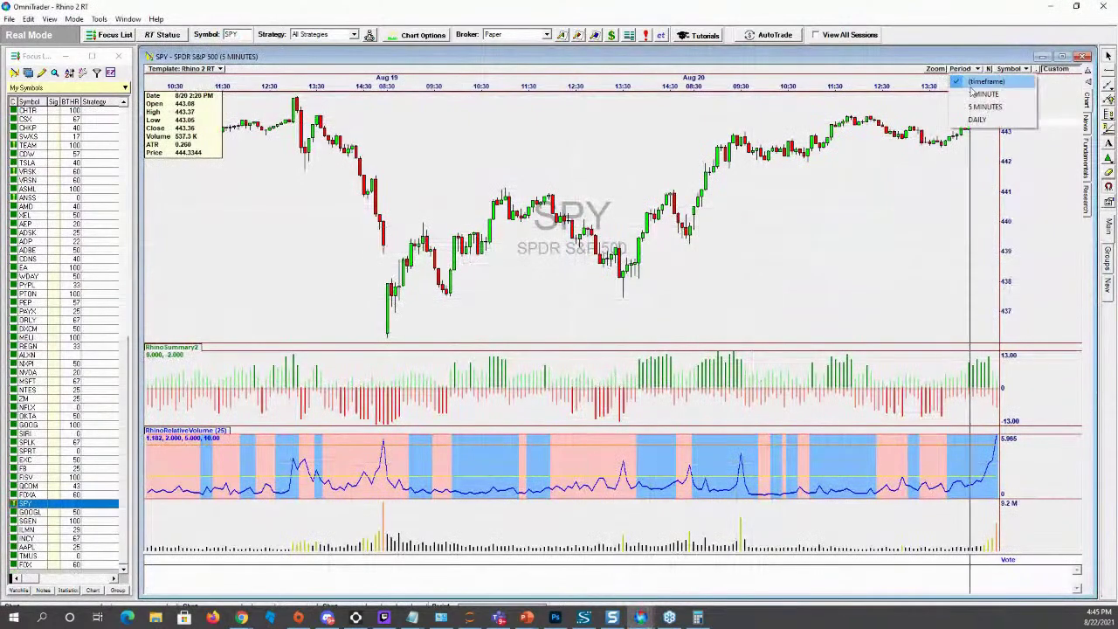
pyautogui.click(49, 18)
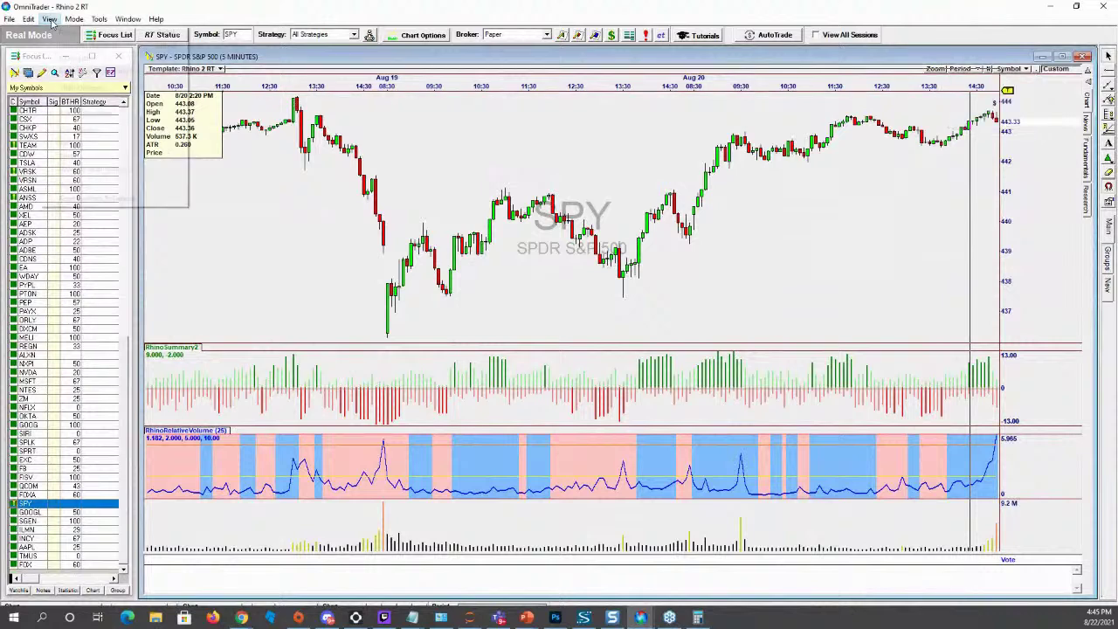
pyautogui.moveTo(32, 20)
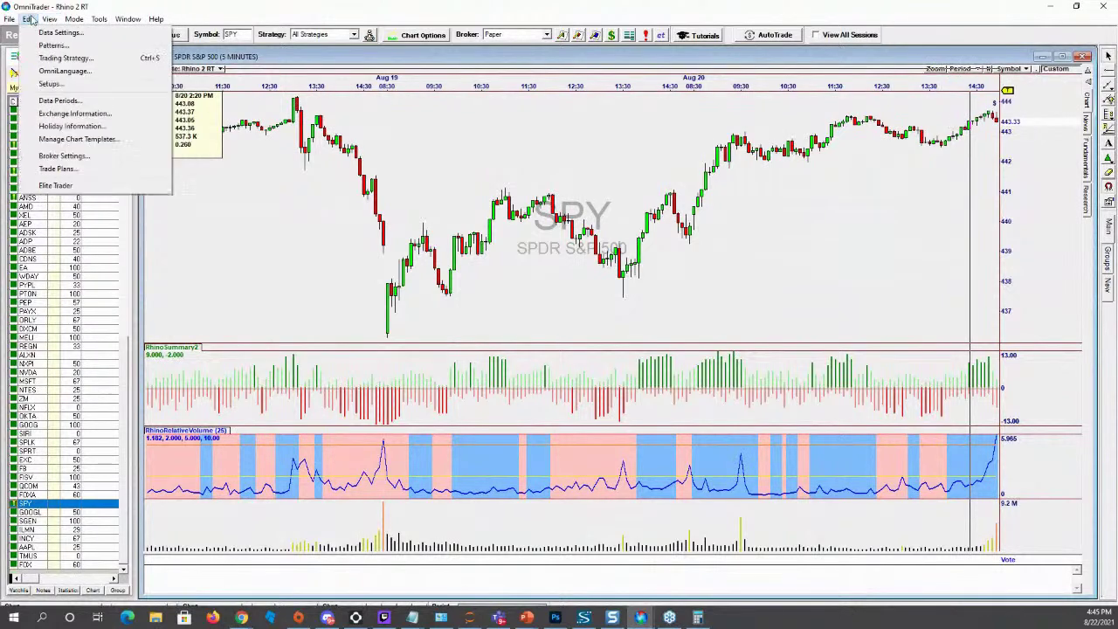
pyautogui.click(77, 100)
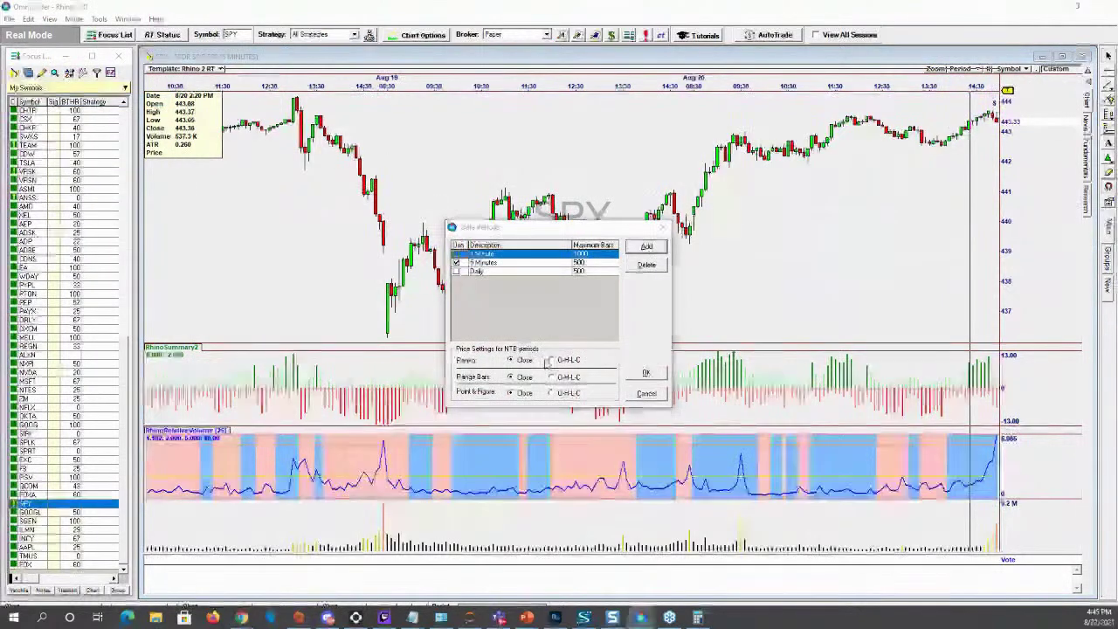
pyautogui.click(646, 245)
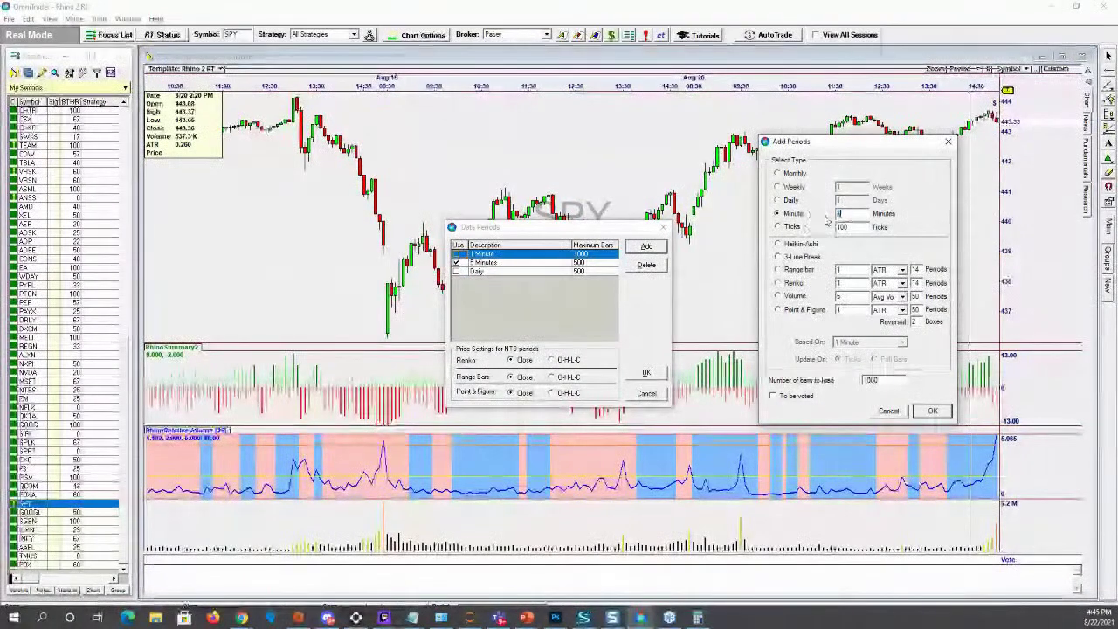
pyautogui.click(931, 411)
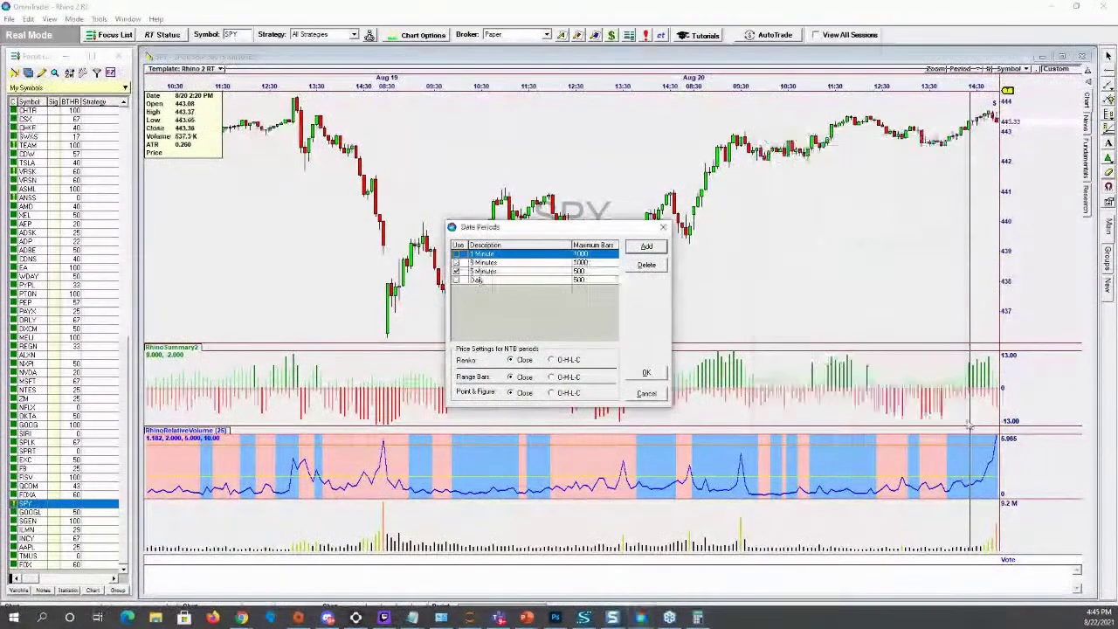
pyautogui.click(646, 372)
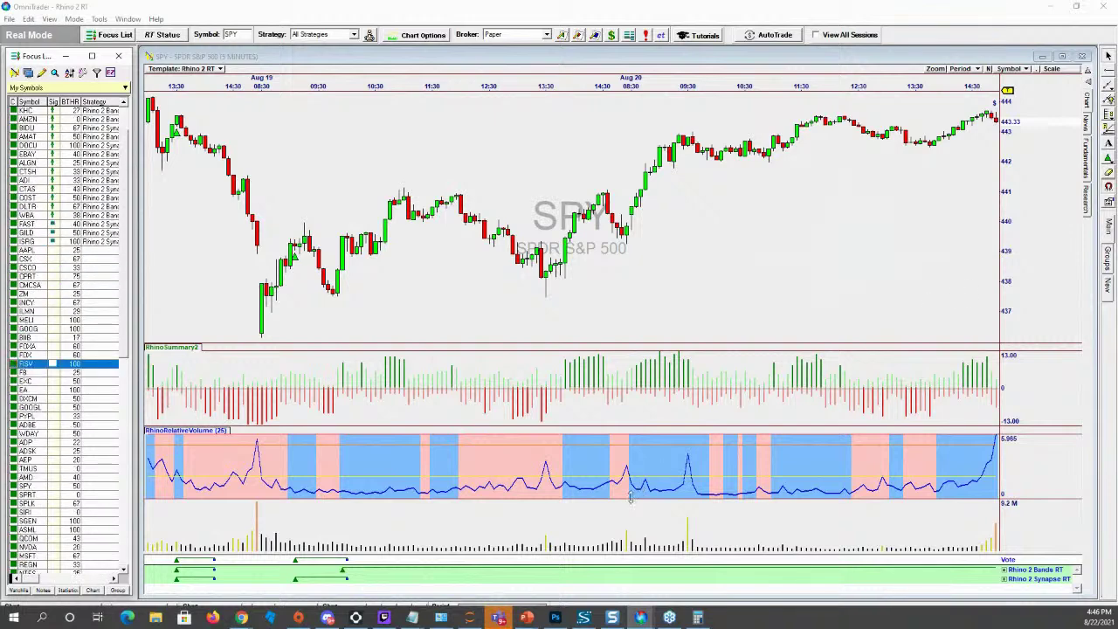
# - Resize the SPY chart's panes, collapsing the Vote pane, enlarging the price pane and shrinking the RhinoSummary2 and RhinoRelativeVolume panes
pyautogui.click(653, 552)
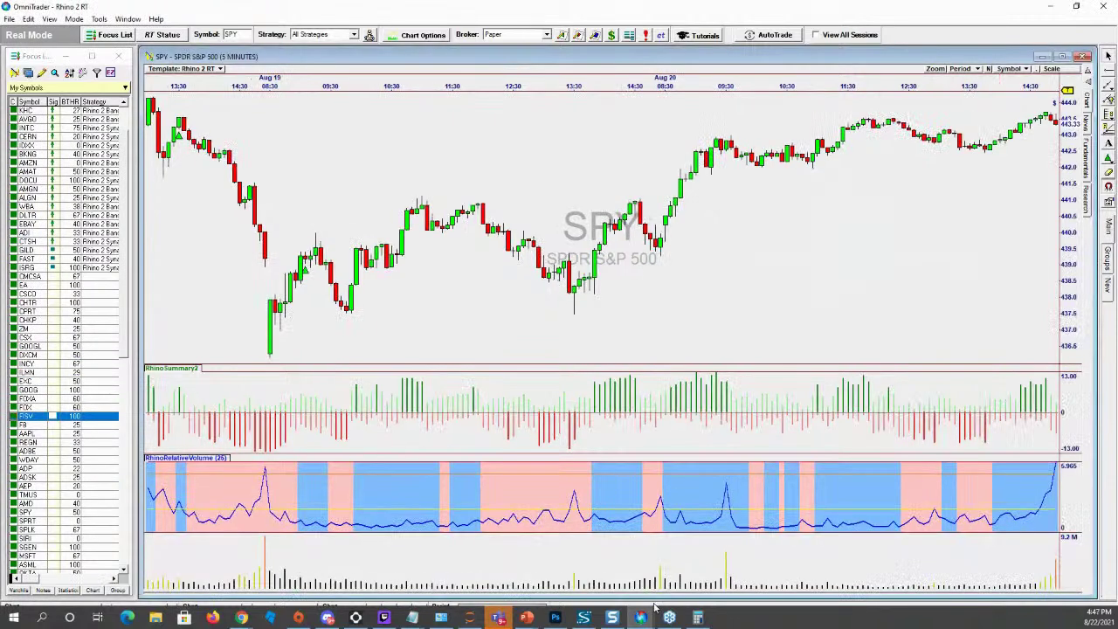
pyautogui.moveTo(607, 456)
pyautogui.mouseDown()
pyautogui.moveTo(609, 491)
pyautogui.moveTo(627, 458)
pyautogui.mouseUp()
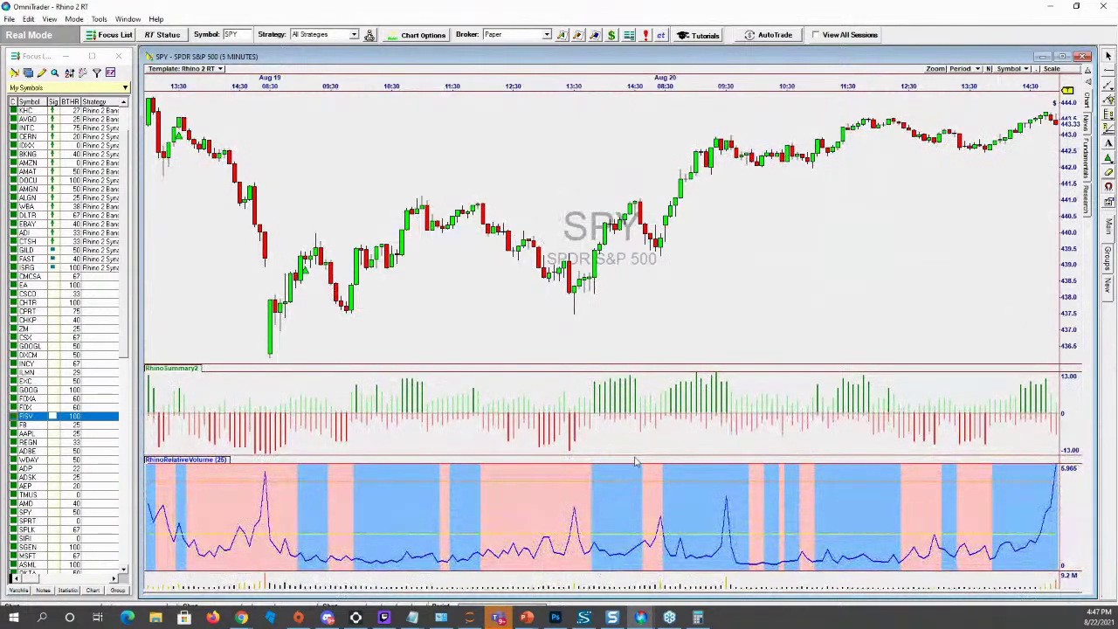
pyautogui.moveTo(634, 455); pyautogui.dragTo(631, 506)
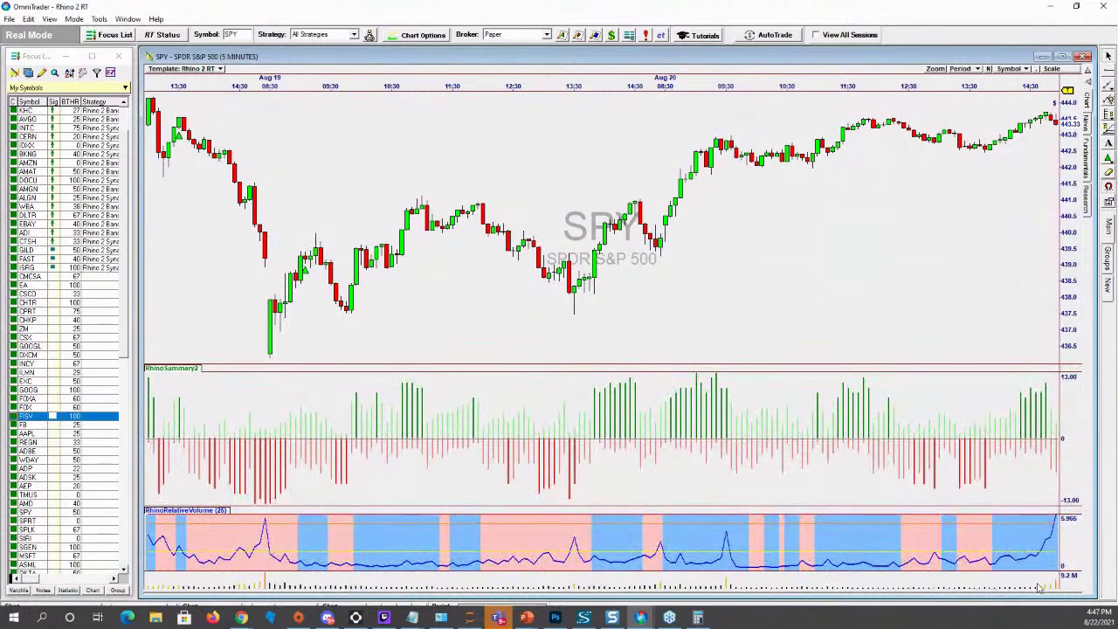
pyautogui.moveTo(817, 367); pyautogui.dragTo(817, 440)
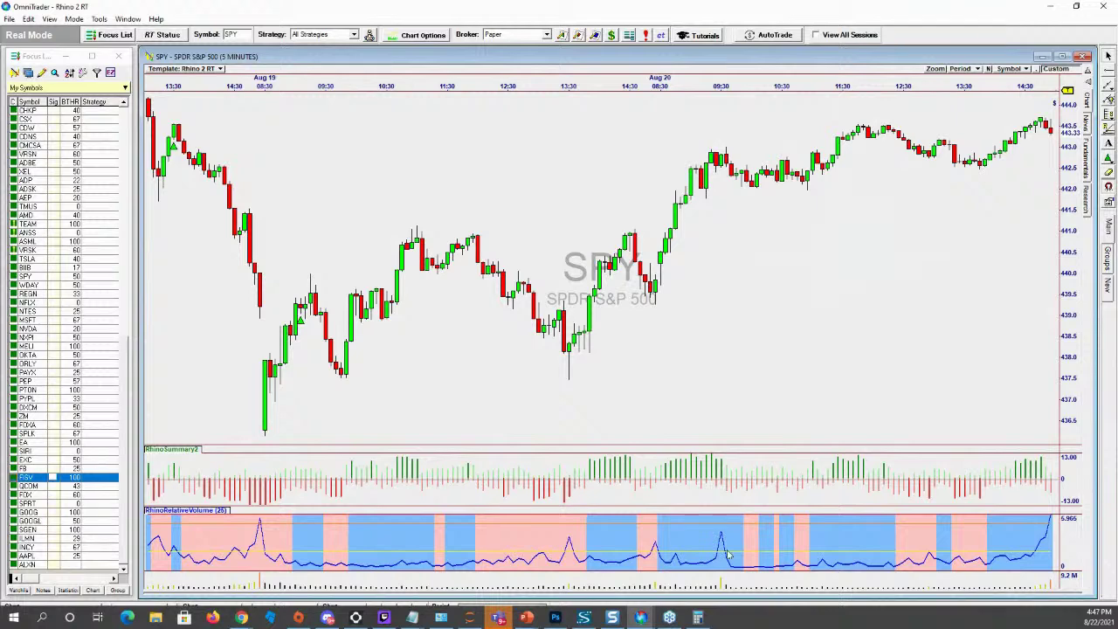
pyautogui.moveTo(759, 506); pyautogui.dragTo(756, 523)
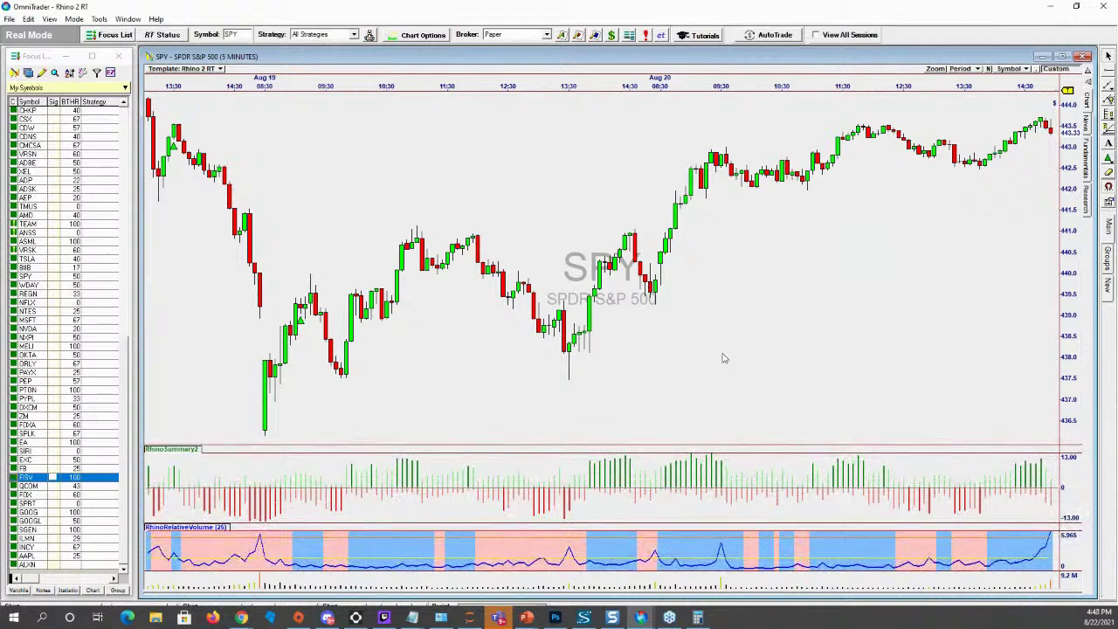
# - Add another Rhino Summary 2 indicator to the SPY chart, updating the template, and delete the duplicate
pyautogui.rightClick(561, 173)
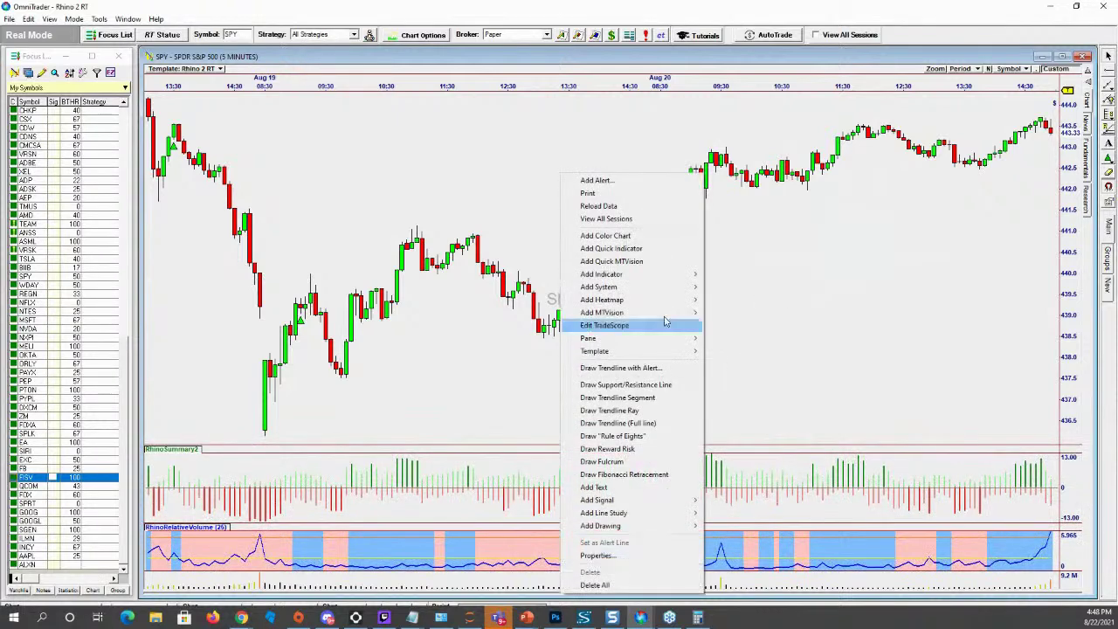
pyautogui.moveTo(643, 275)
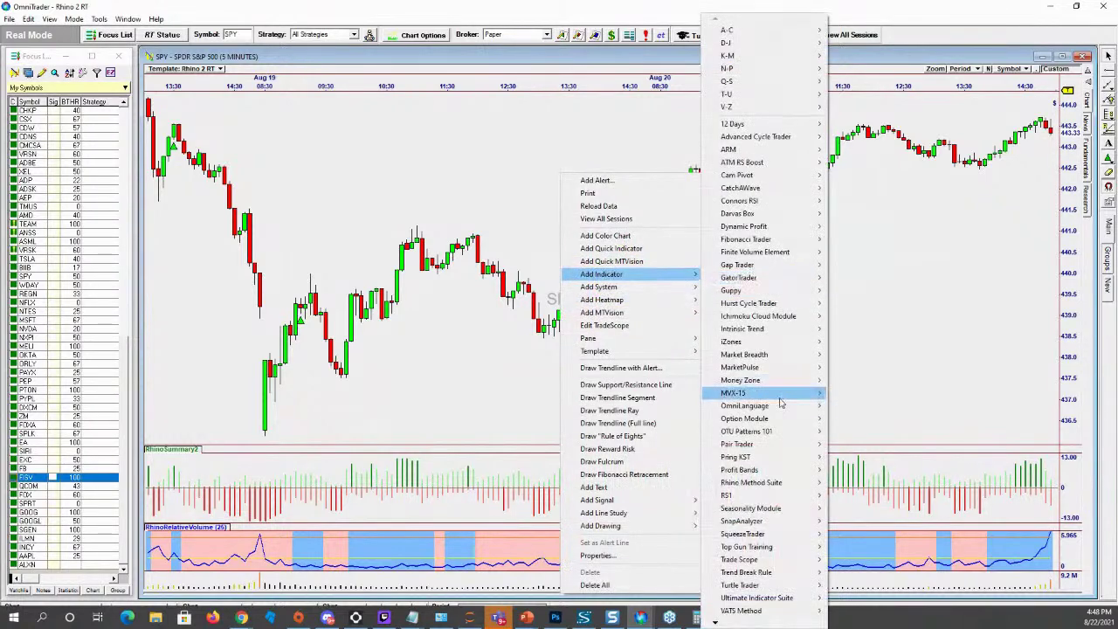
pyautogui.moveTo(776, 483)
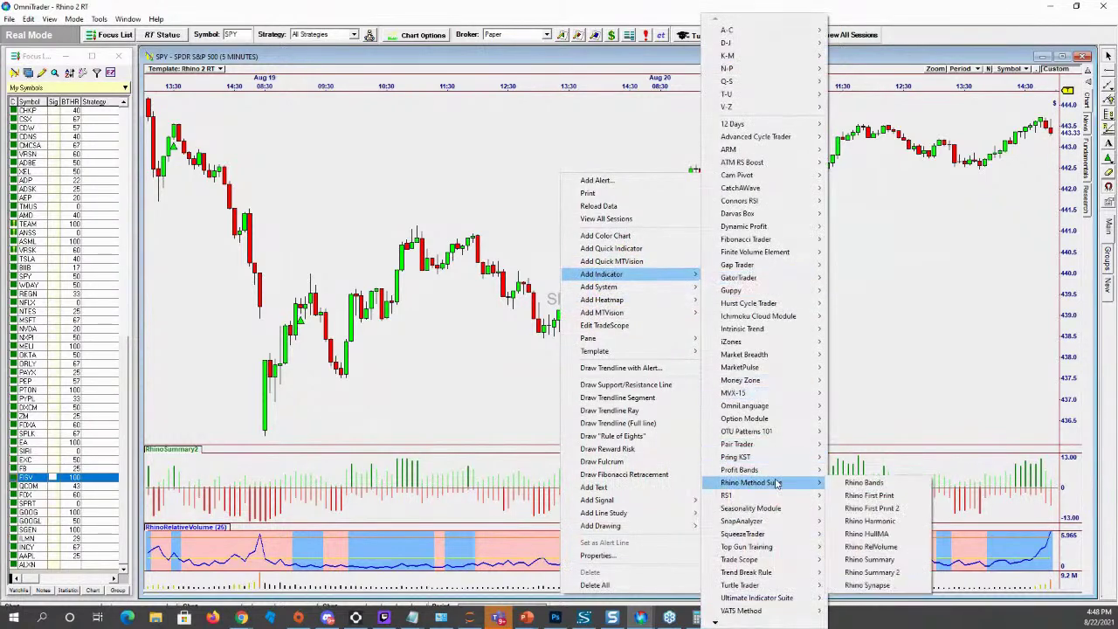
pyautogui.click(893, 574)
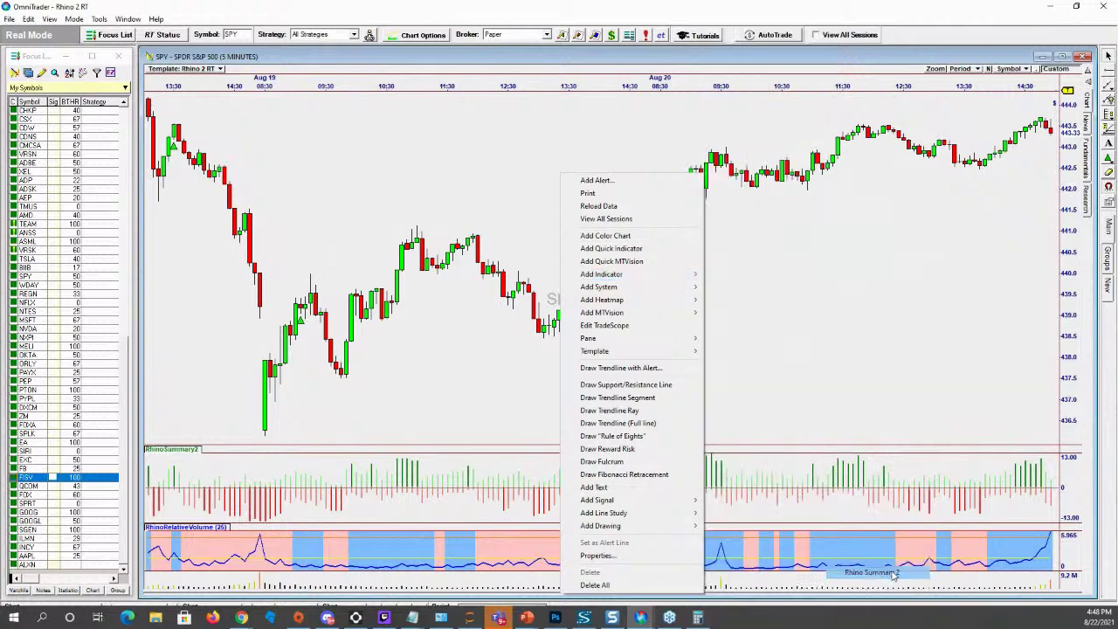
pyautogui.click(566, 359)
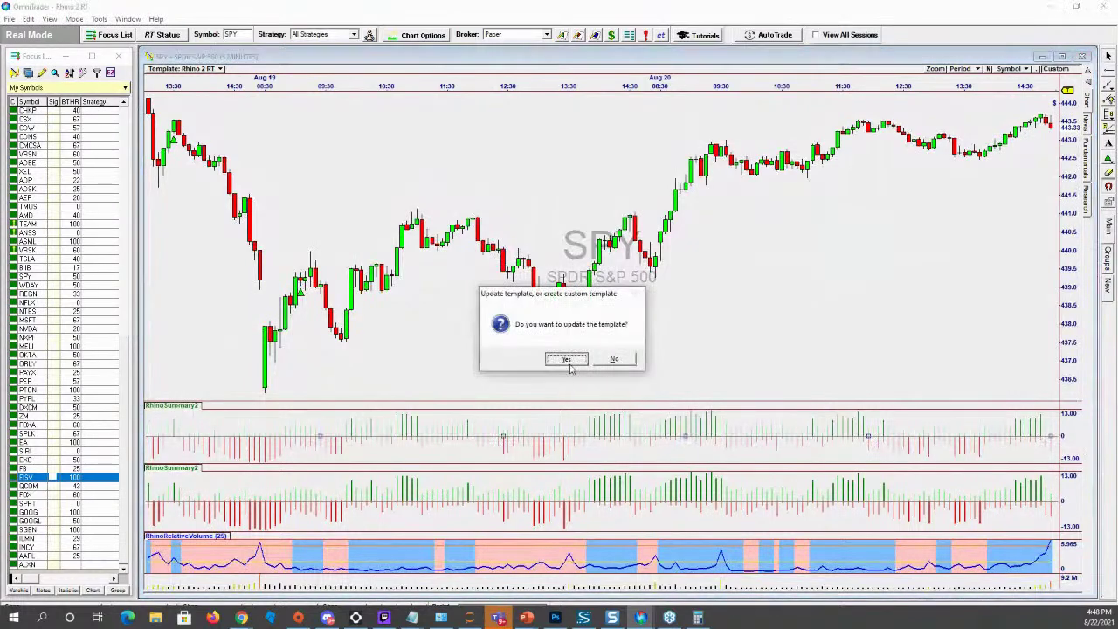
pyautogui.click(568, 360)
# - Add the Rhino First Print 2 indicator from the Rhino Method Suite to the SPY chart, update the template, and close its settings
pyautogui.rightClick(730, 293)
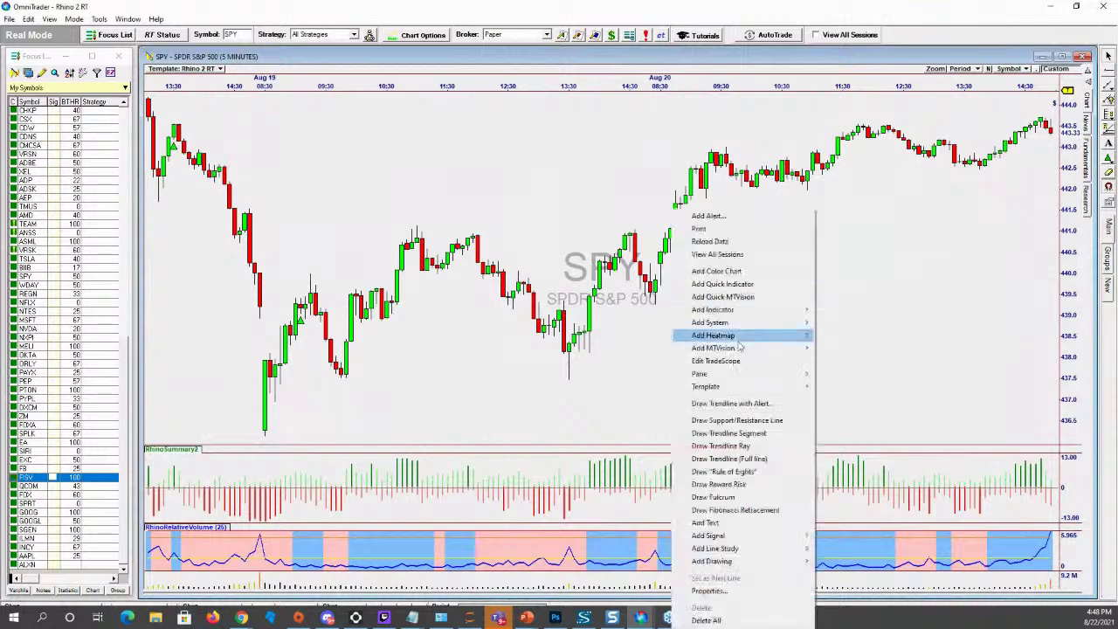
pyautogui.moveTo(740, 312)
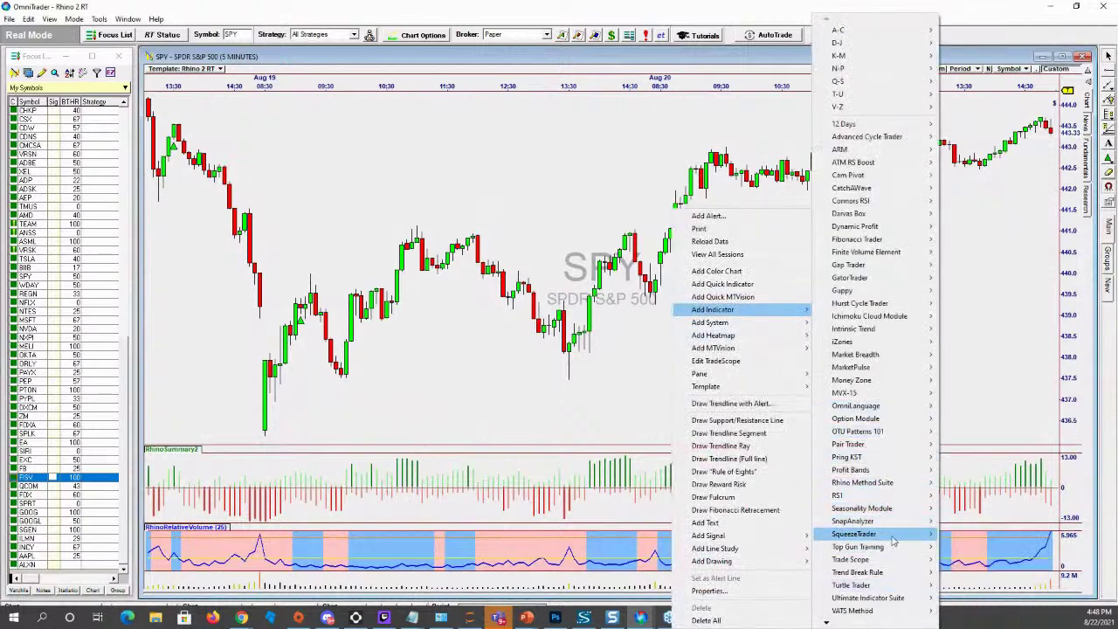
pyautogui.moveTo(902, 485)
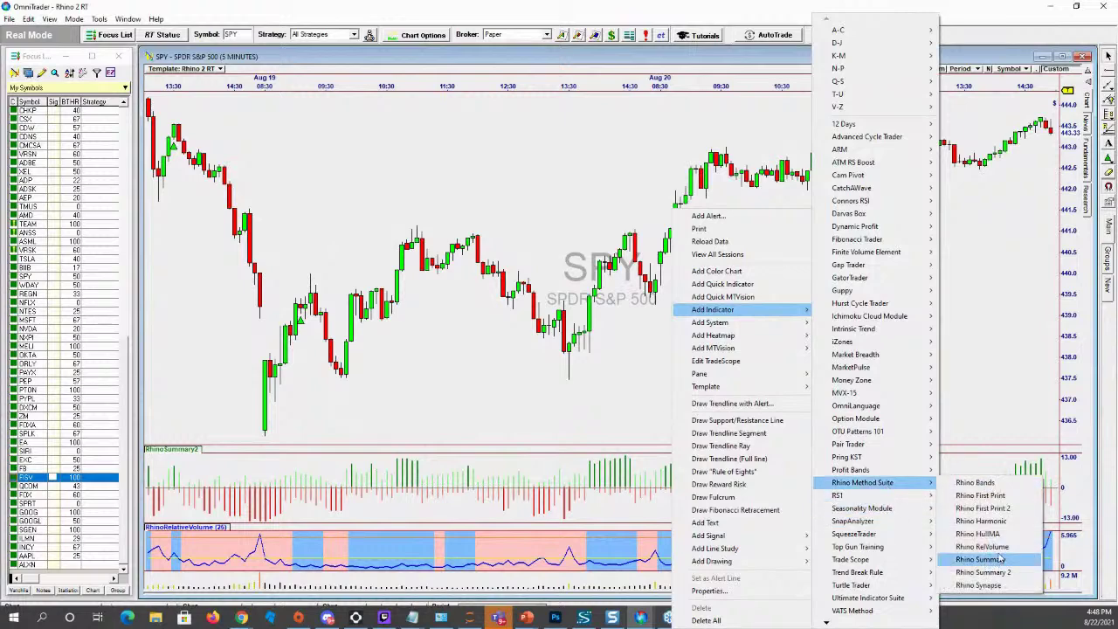
pyautogui.click(1004, 512)
pyautogui.click(565, 358)
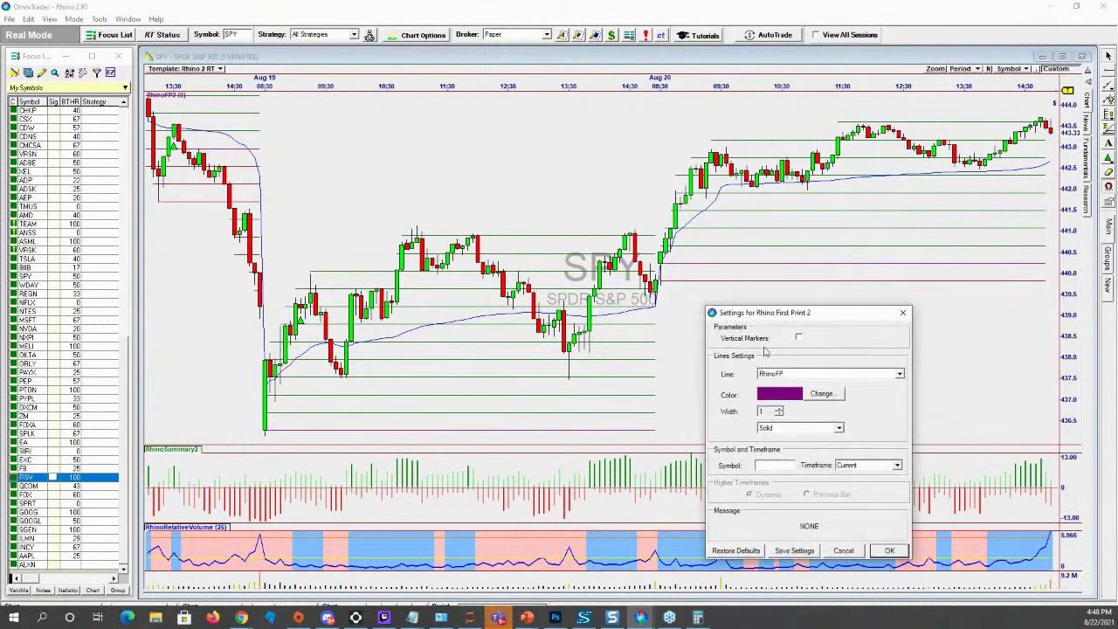
pyautogui.click(903, 313)
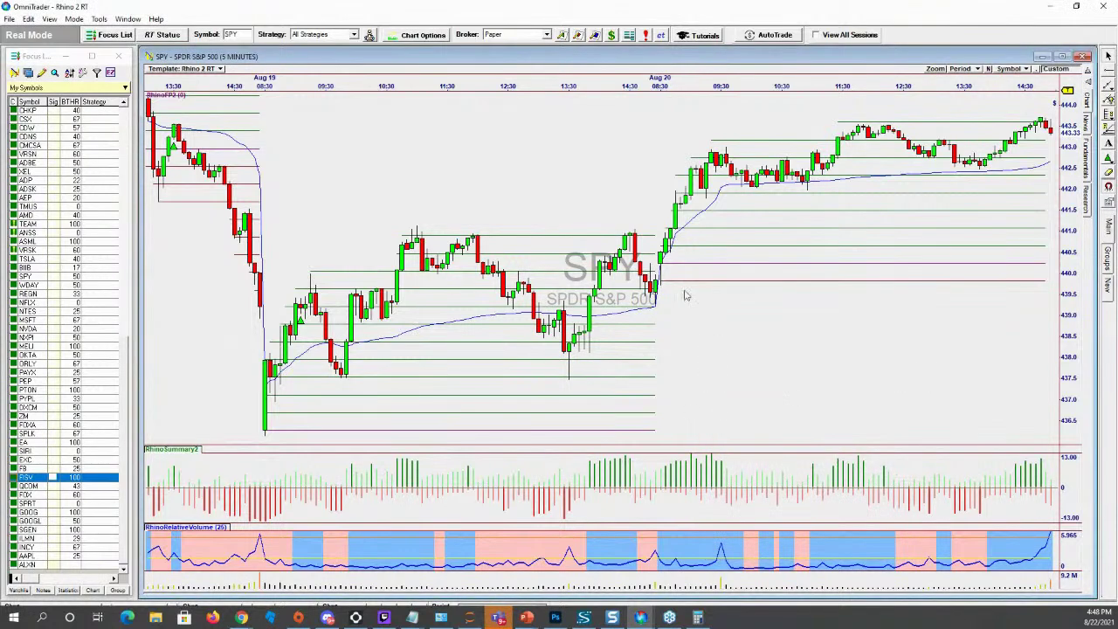
# - Add the Rhino First Print indicator to the SPY chart without updating the template, setting its Price Change to 0.415
pyautogui.rightClick(592, 164)
pyautogui.moveTo(669, 261)
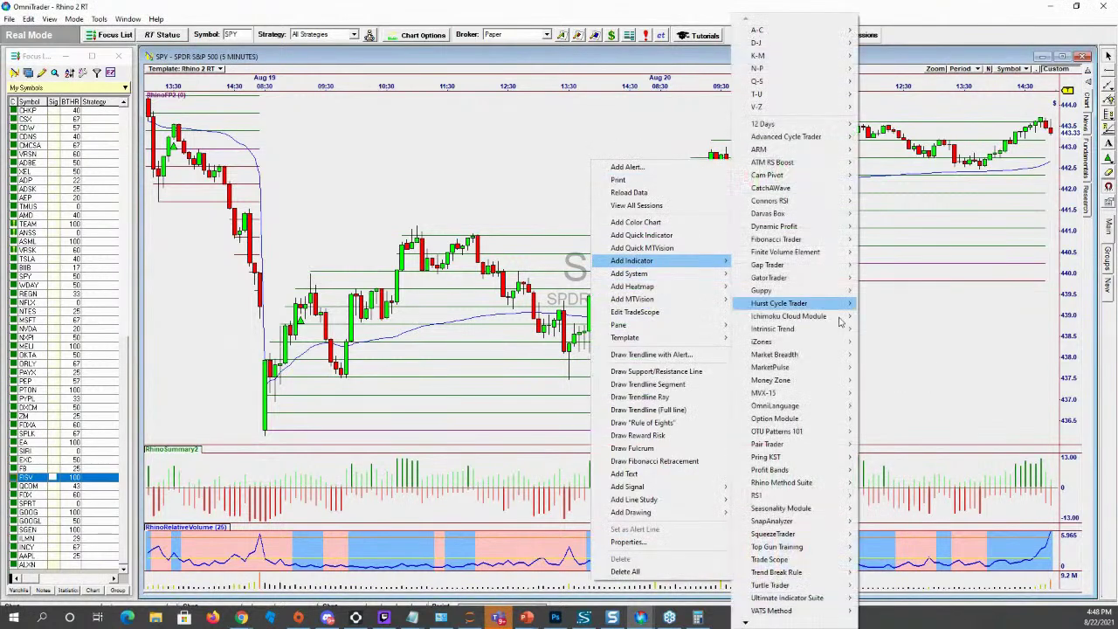
pyautogui.moveTo(824, 407)
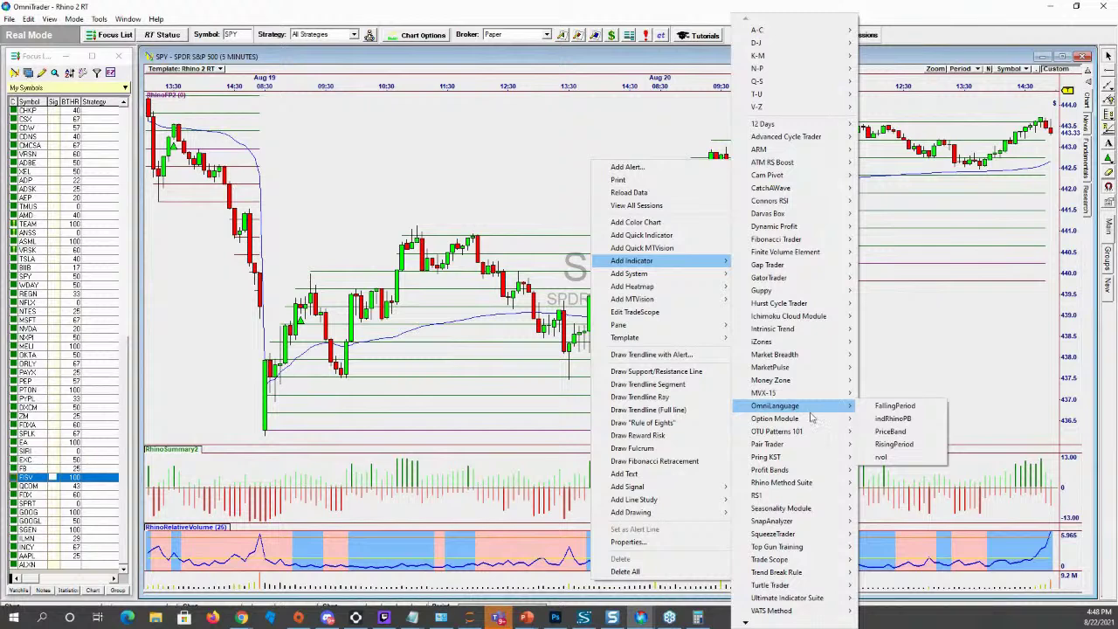
pyautogui.moveTo(830, 487)
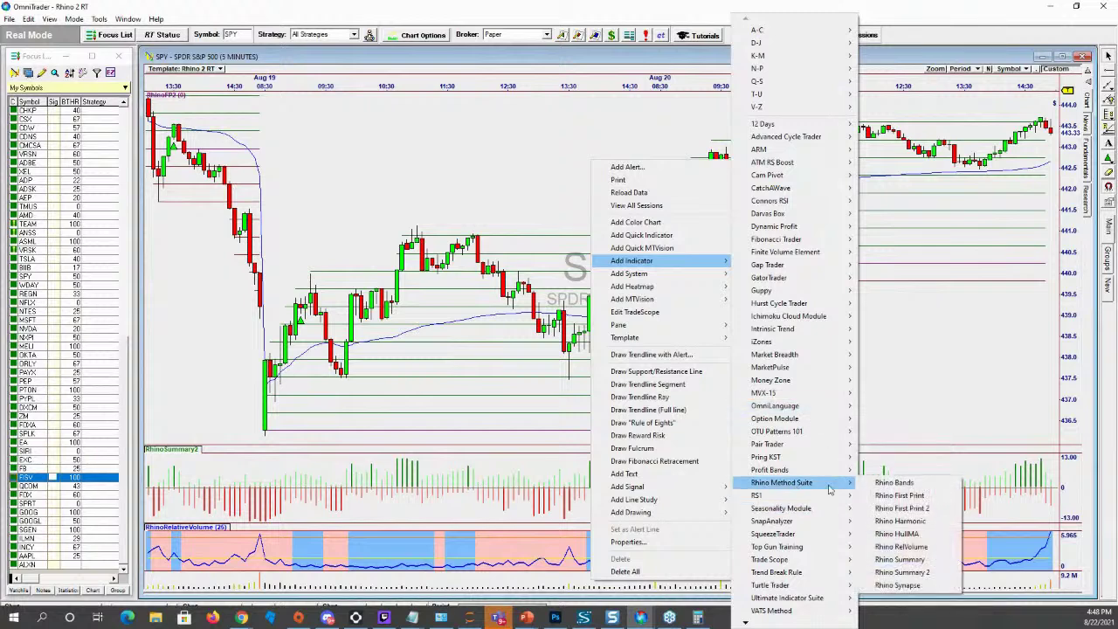
pyautogui.click(919, 496)
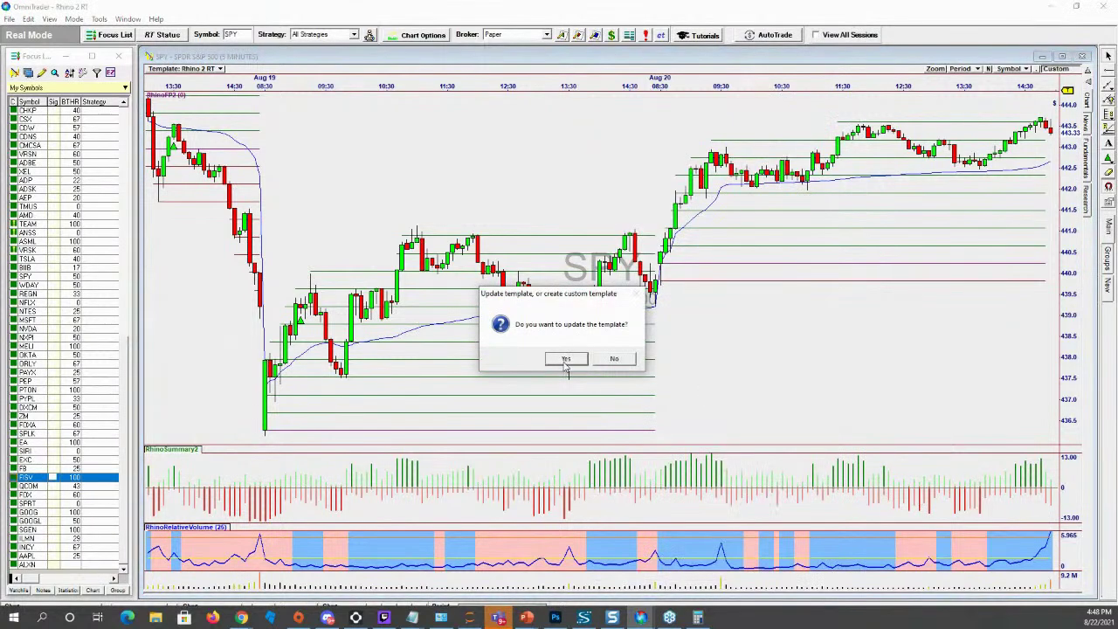
pyautogui.click(613, 364)
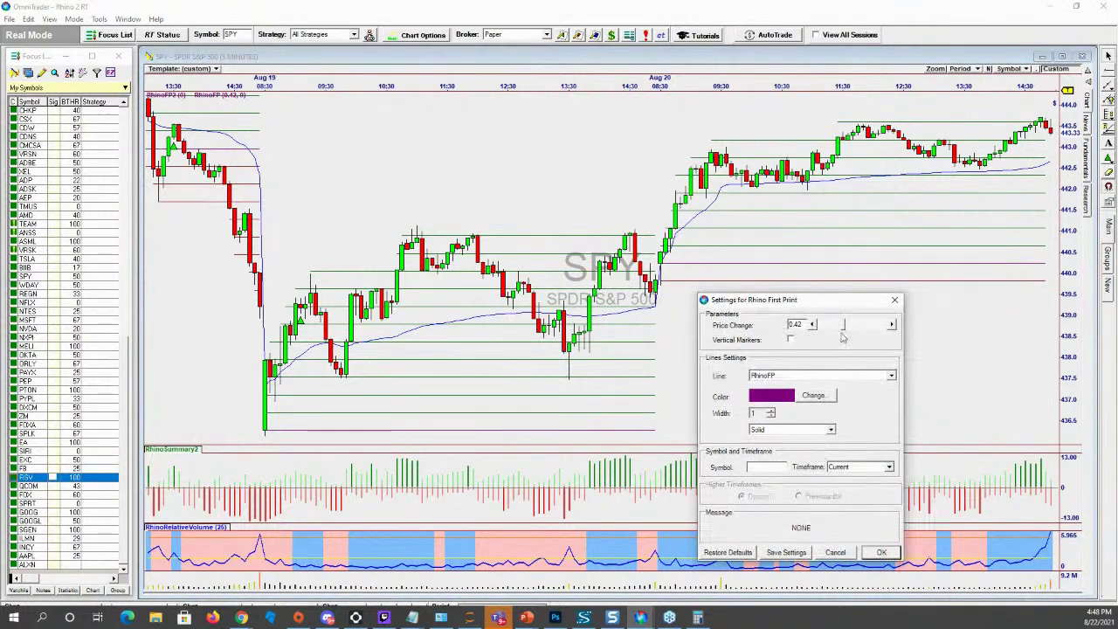
pyautogui.moveTo(844, 328); pyautogui.dragTo(842, 333)
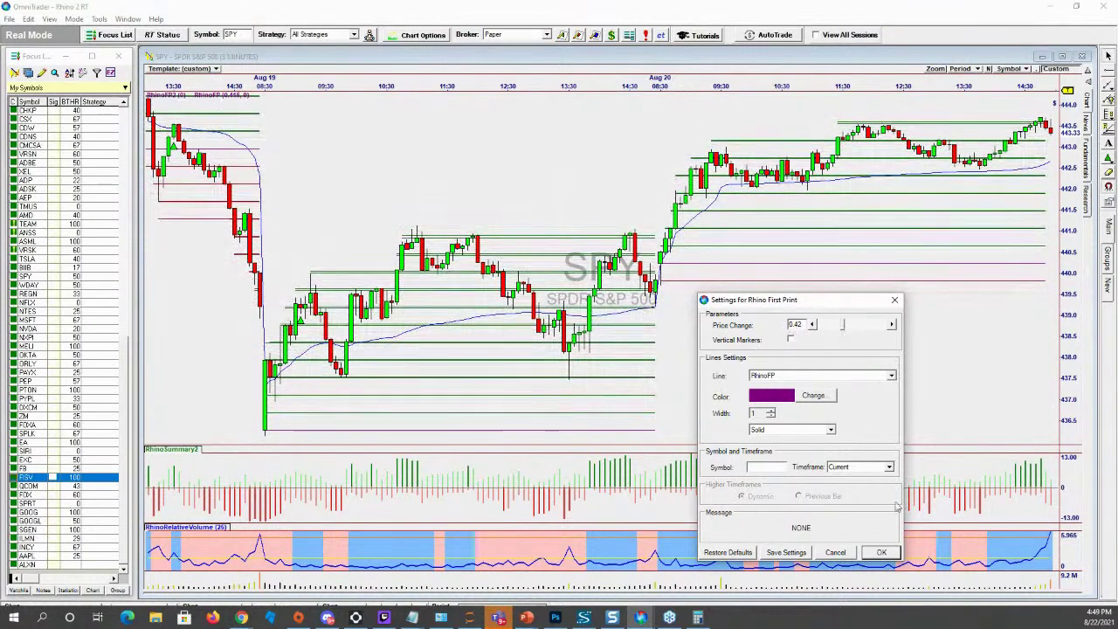
pyautogui.press('Return')
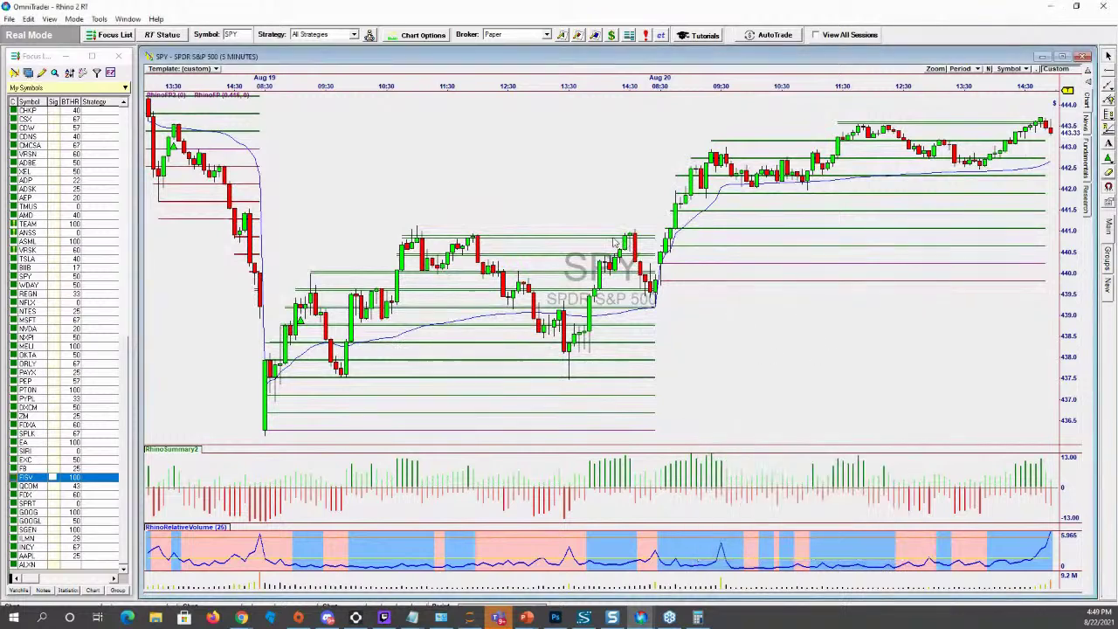
# - Inspect the settings of the Rhino First Print 2 indicator on the SPY chart and close them without changes
pyautogui.click(703, 214)
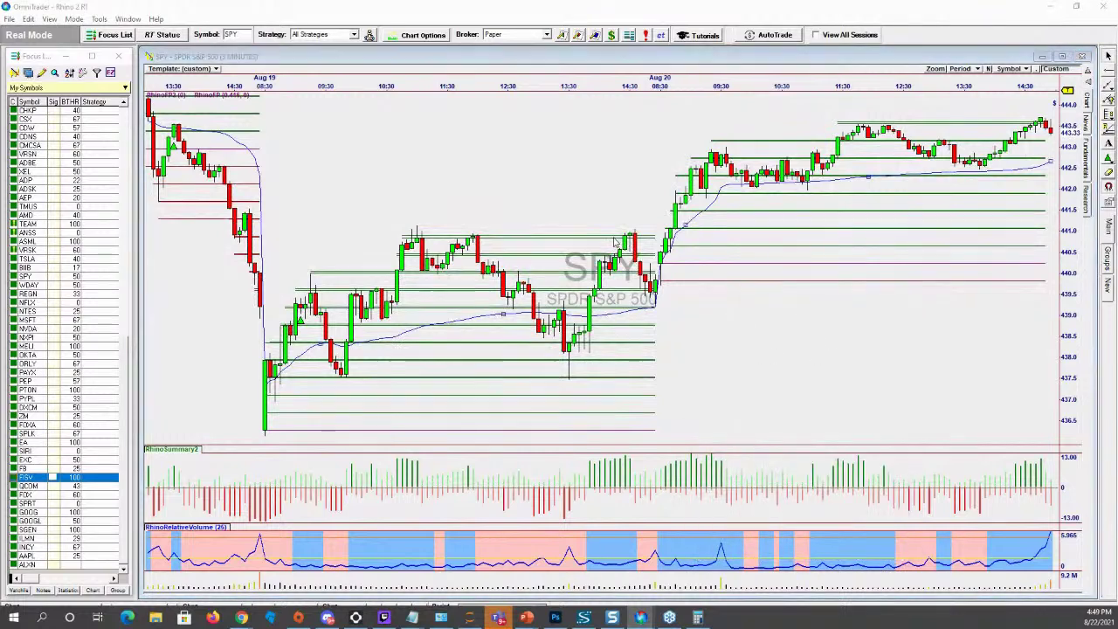
pyautogui.click(1011, 278)
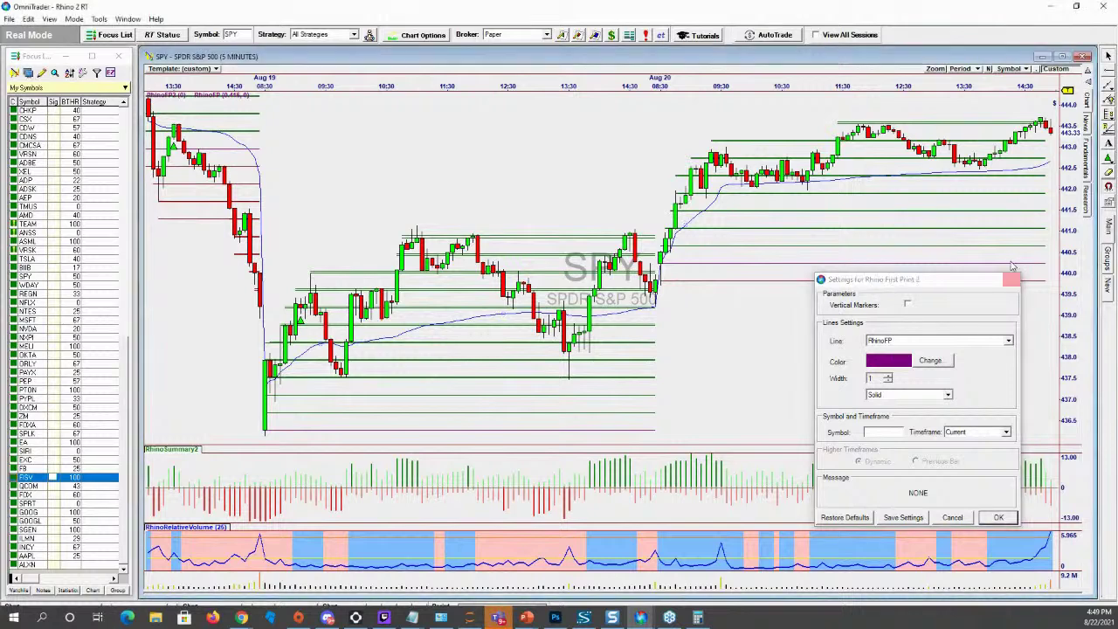
pyautogui.click(642, 238)
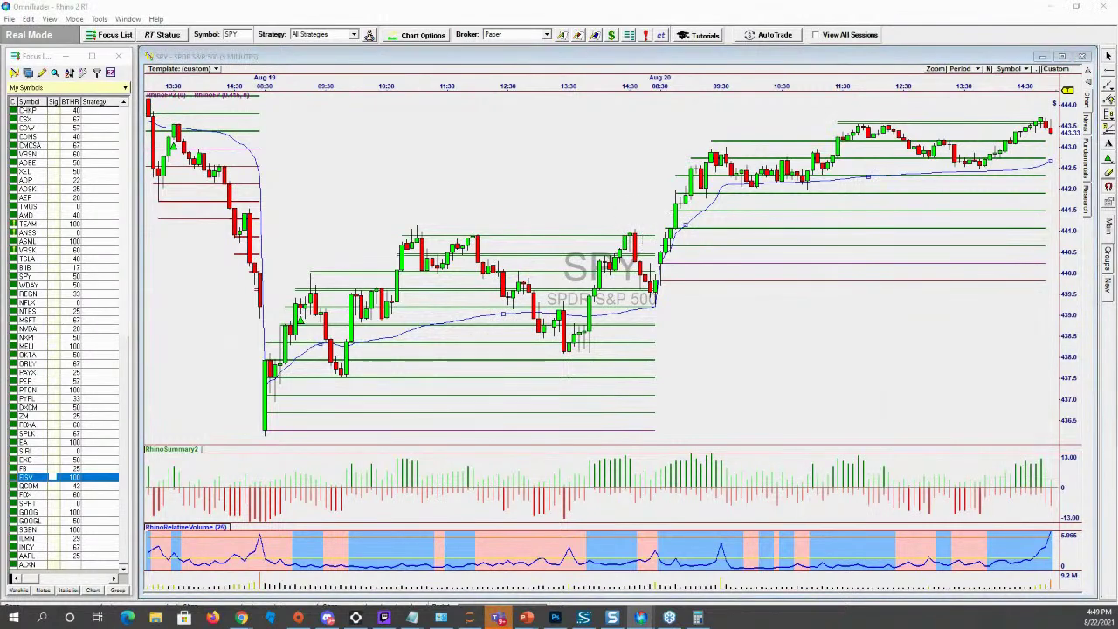
pyautogui.click(1050, 243)
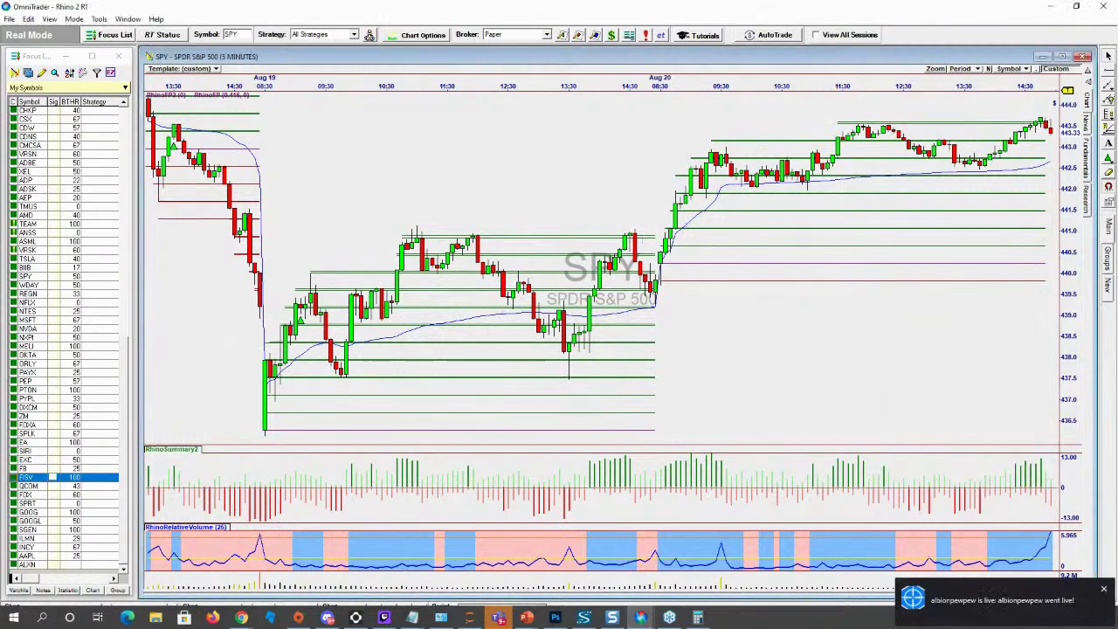
pyautogui.click(1016, 285)
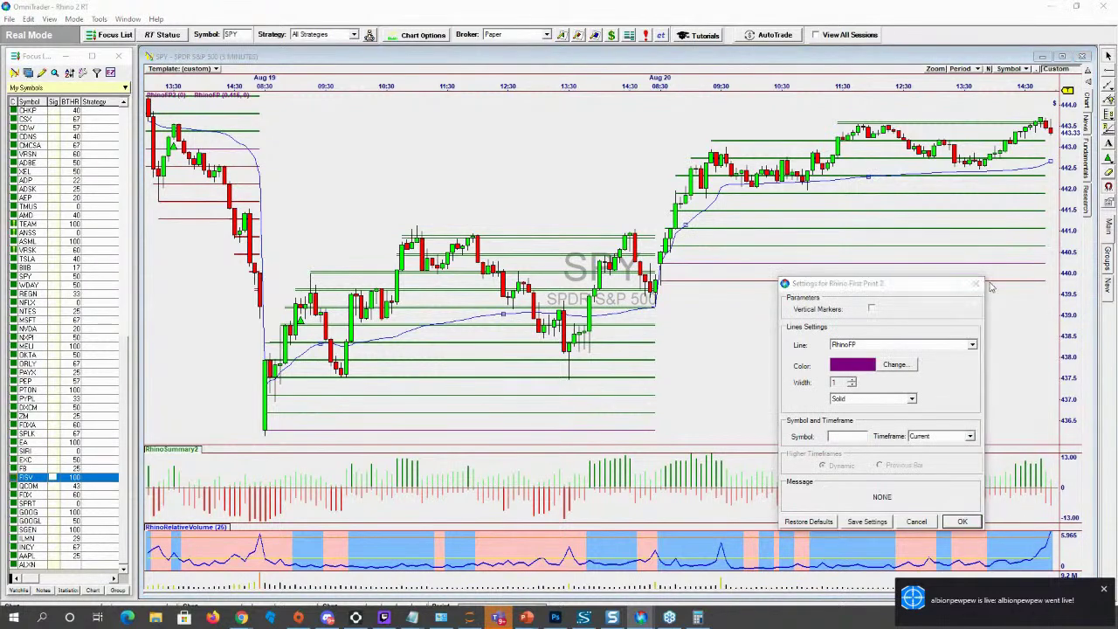
pyautogui.click(976, 284)
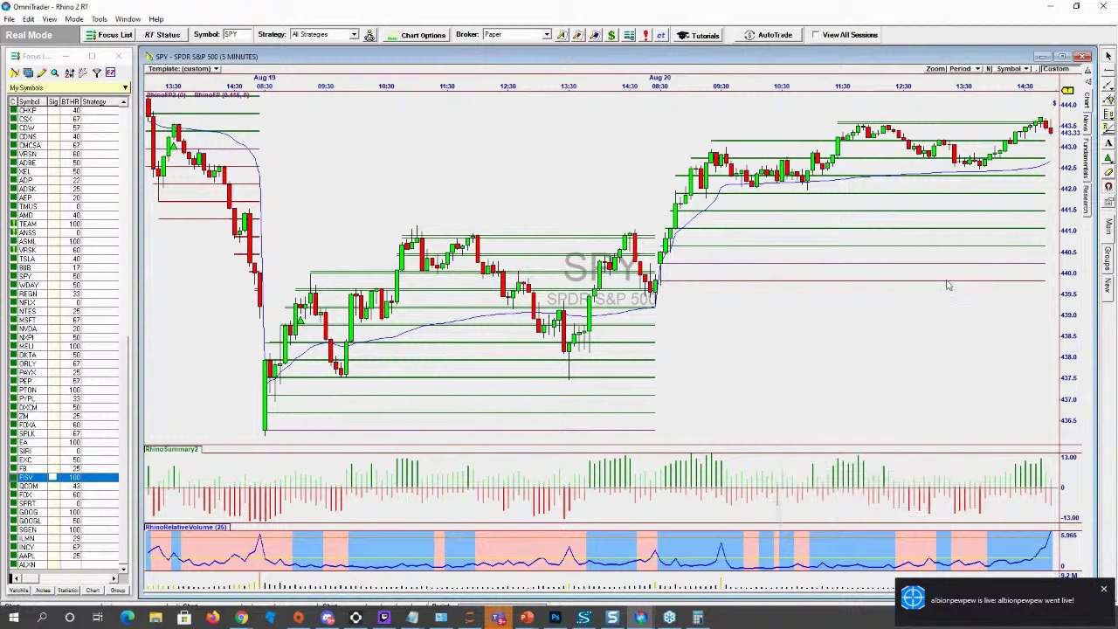
# - Load the VRSN chart on the 1-minute period and check which strategies are enabled in the To Do List
pyautogui.click(29, 153)
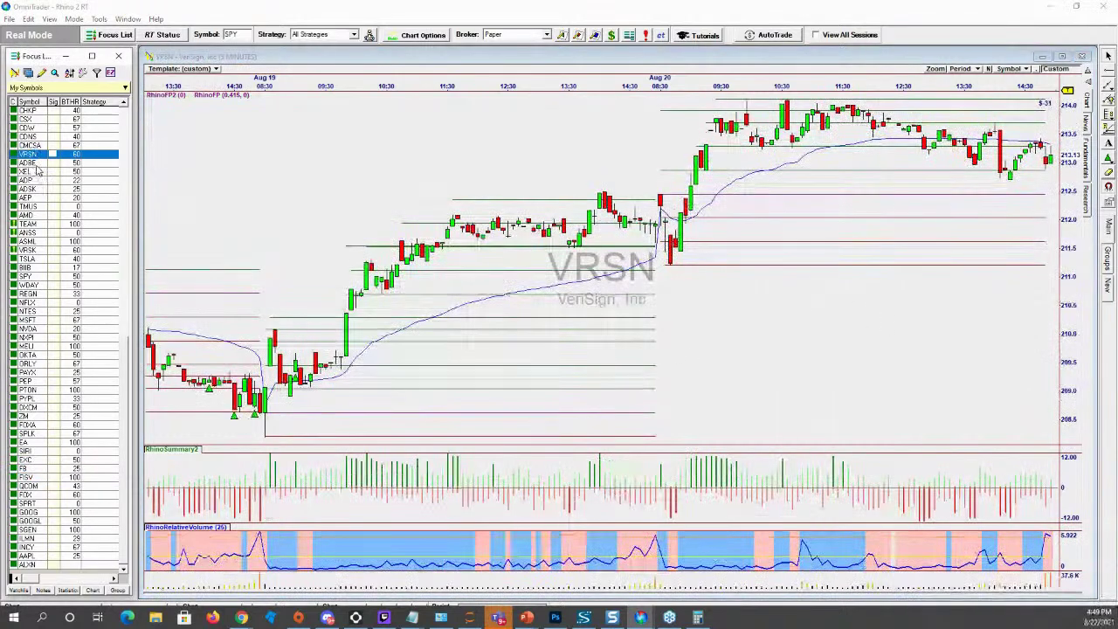
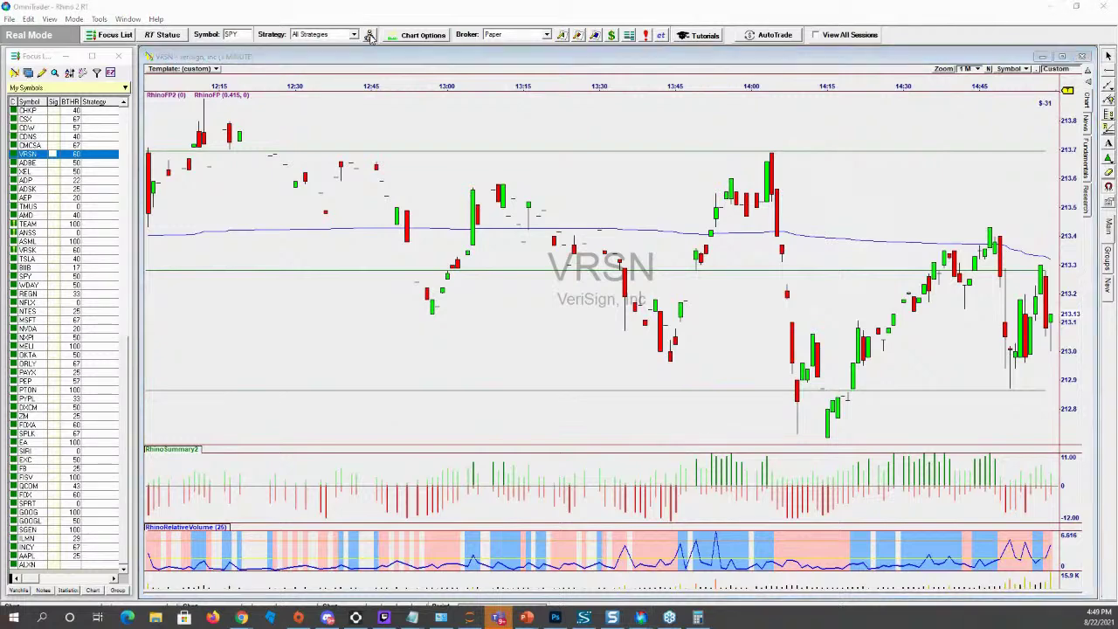
pyautogui.press('Escape')
pyautogui.click(370, 35)
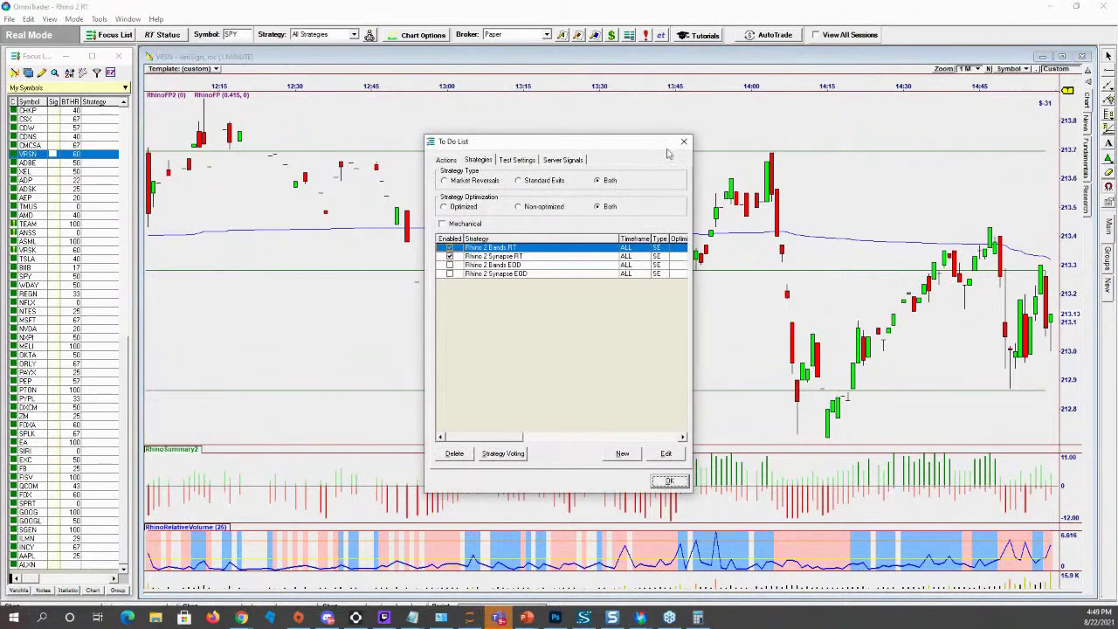
pyautogui.press('Escape')
# - Filter the signals to the Rhino 2 Synapse RT strategy and shift the VRSN chart to leave space after the last bar
pyautogui.click(355, 35)
pyautogui.click(341, 59)
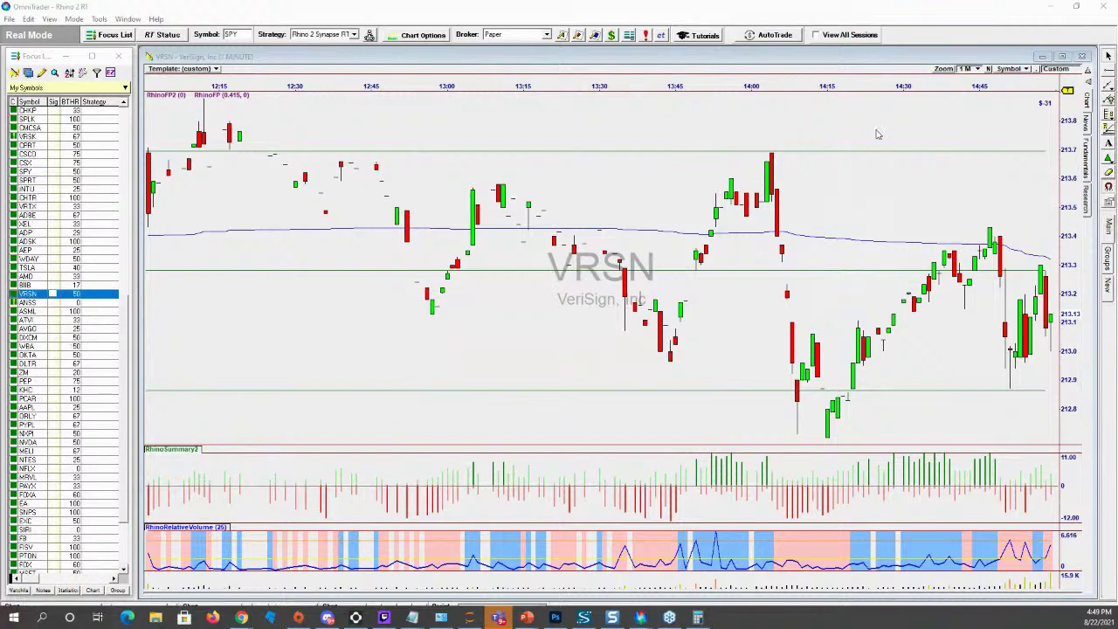
pyautogui.moveTo(878, 133); pyautogui.dragTo(787, 120)
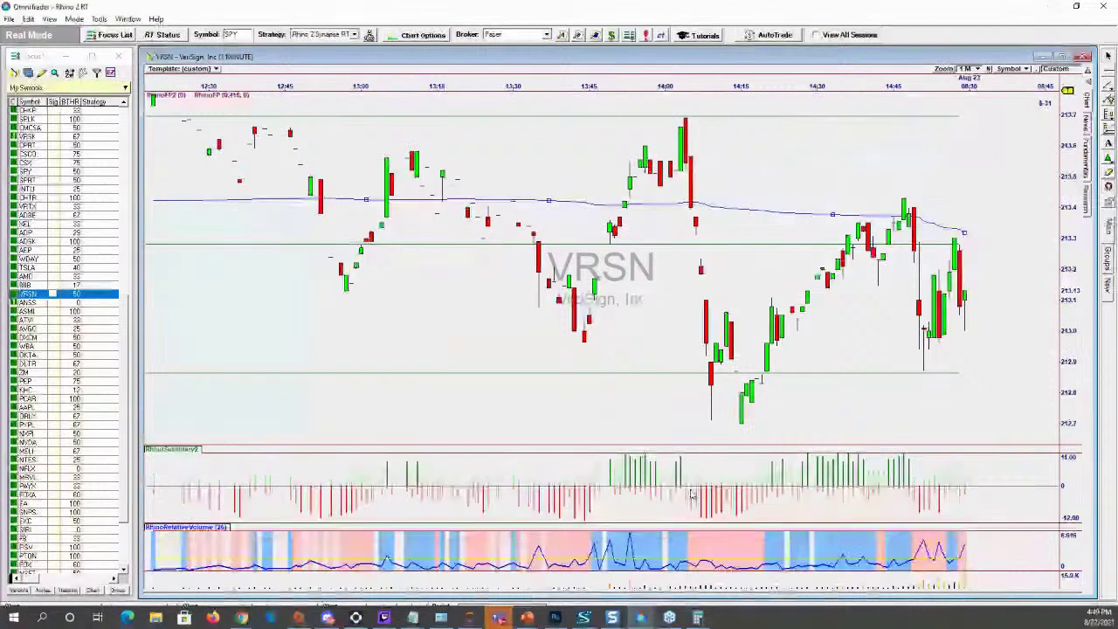
# - Enable the 1-minute period in the profile's data periods and accept the adjusted number of loaded bars
pyautogui.click(28, 18)
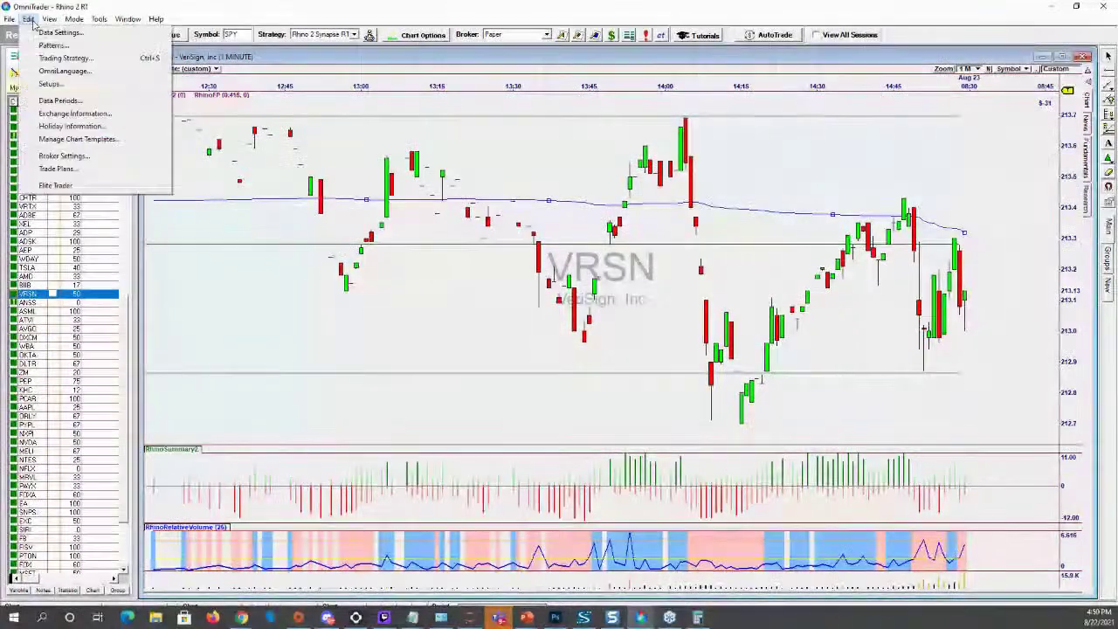
pyautogui.click(61, 100)
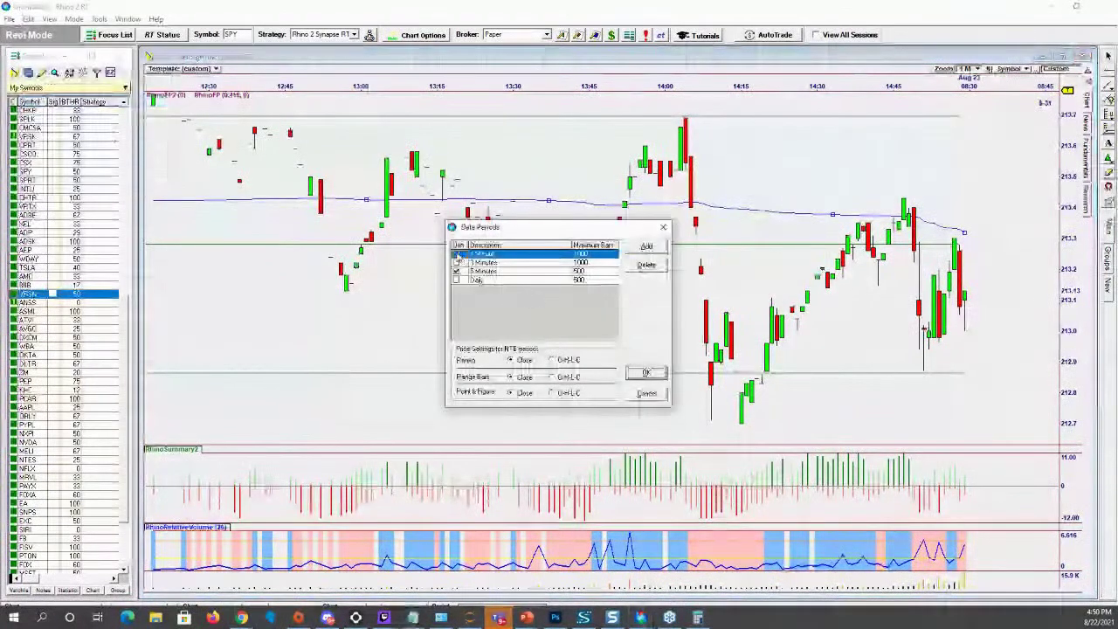
pyautogui.click(646, 373)
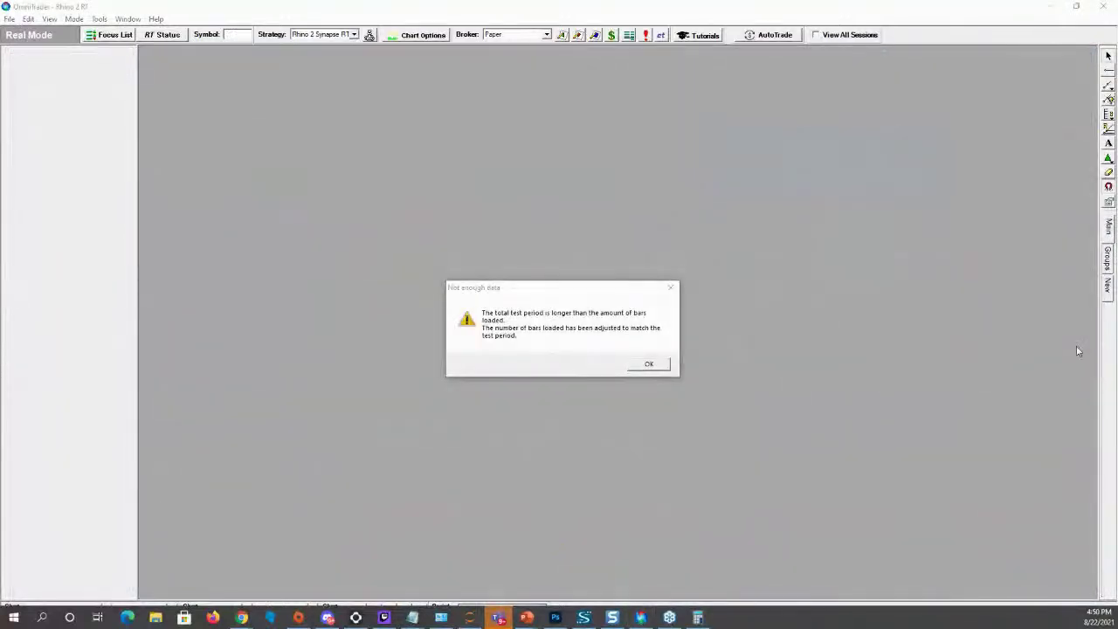
pyautogui.click(647, 366)
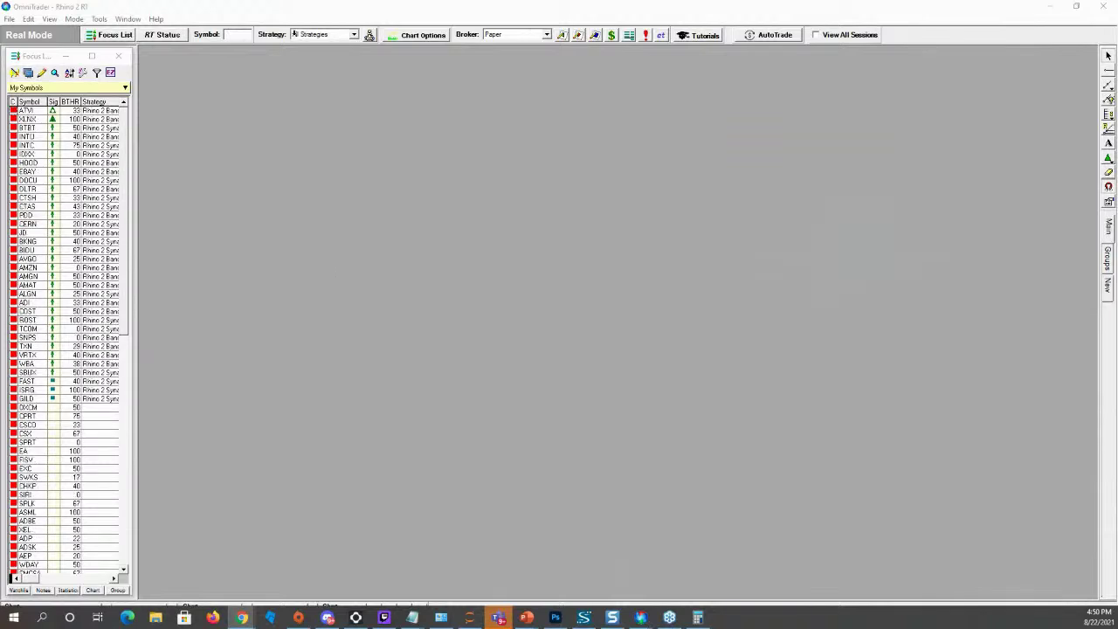
# - Find SPY in the Focus List and load its 1-minute chart in place of VRSN
pyautogui.write('SPY')
pyautogui.press('Return')
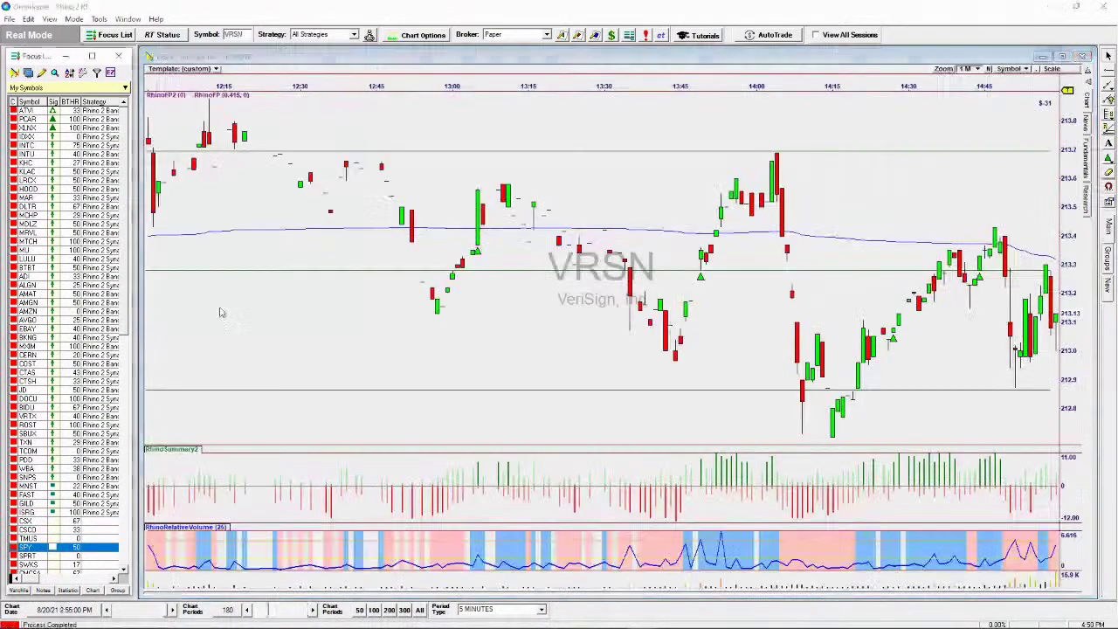
pyautogui.click(234, 35)
pyautogui.write('sp')
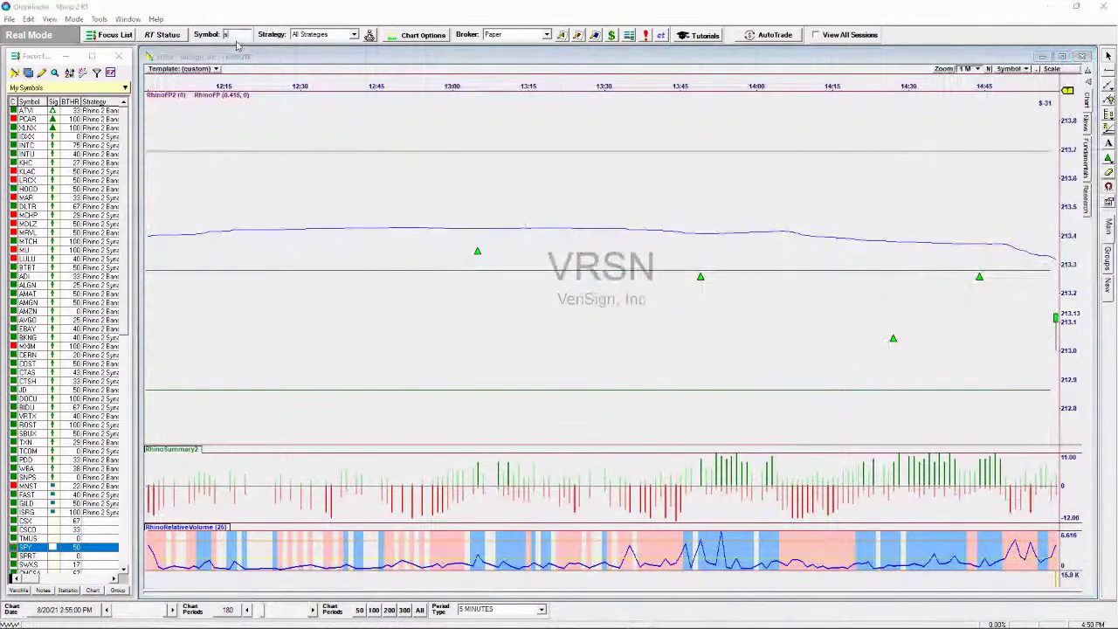
pyautogui.write('y')
pyautogui.press('Return')
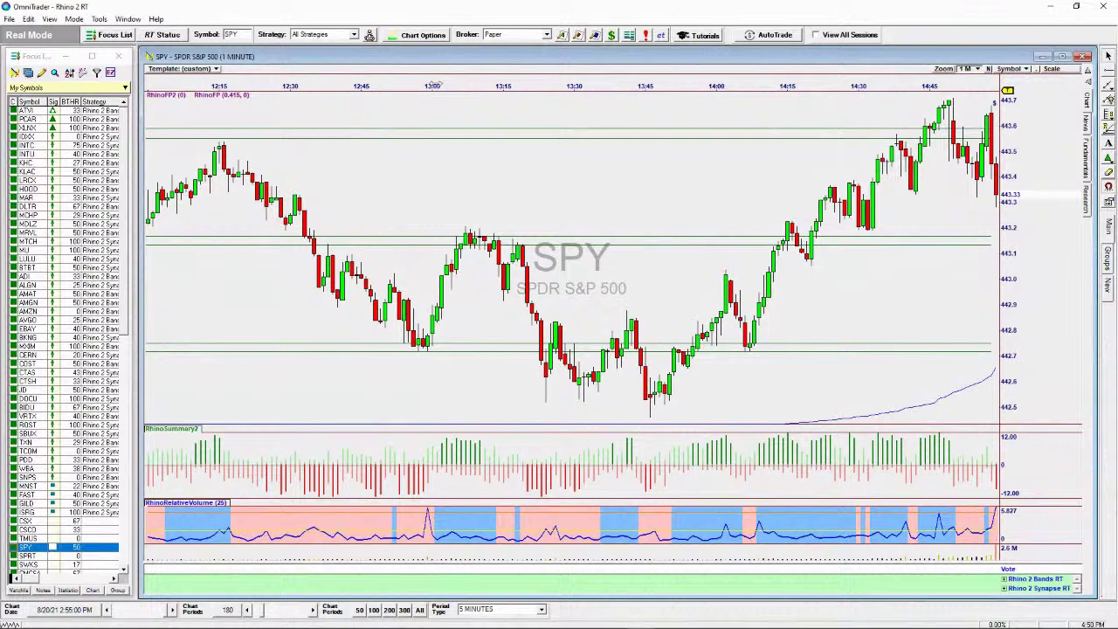
# - Review the Advisor details of the Rhino 2 Synapse RT long signal near the Aug 20 open on the SPY chart and close them
pyautogui.scroll(-5, 524, 149)
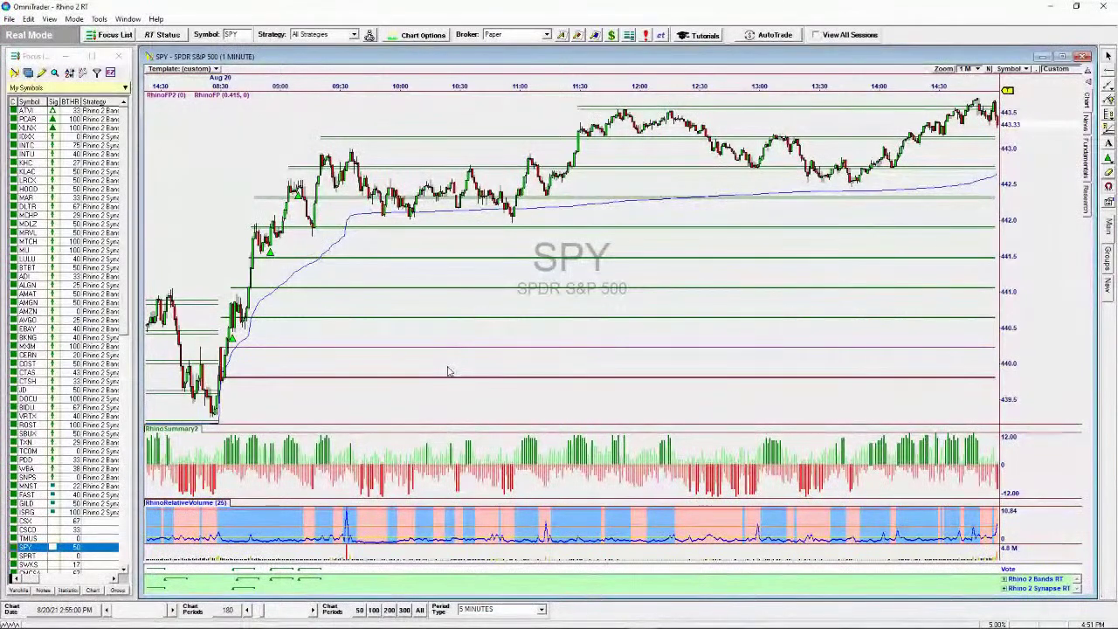
pyautogui.moveTo(449, 372); pyautogui.dragTo(890, 368)
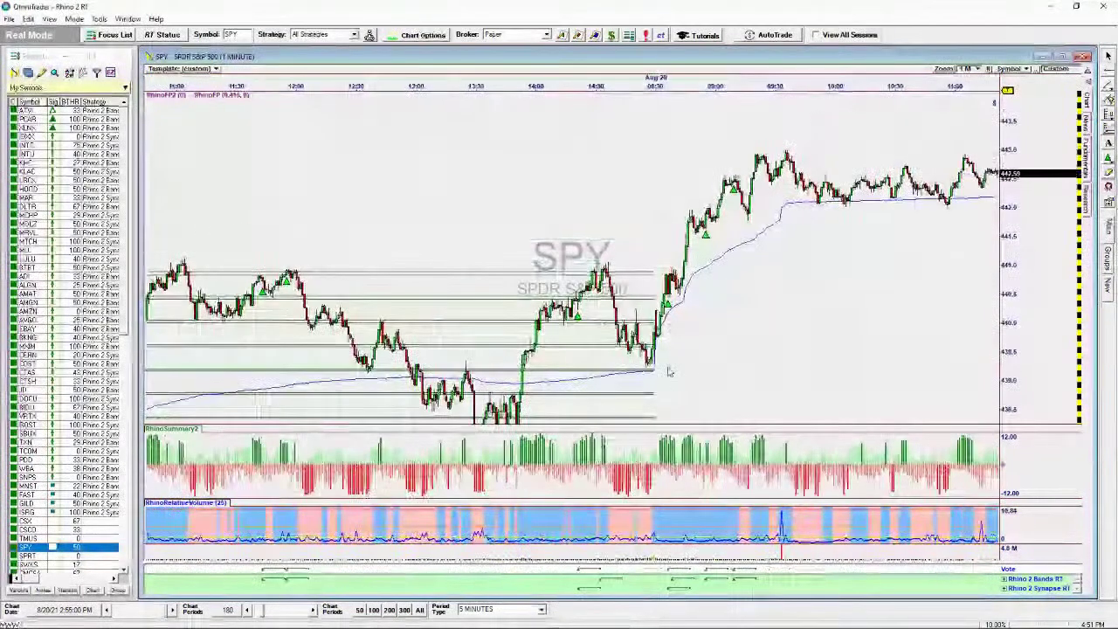
pyautogui.click(669, 337)
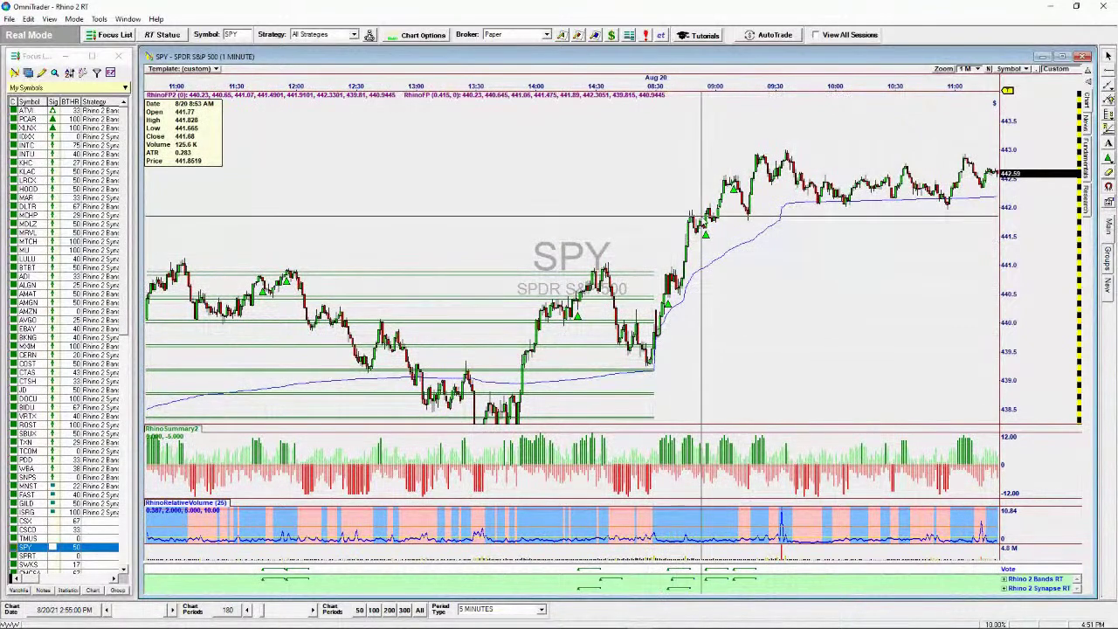
pyautogui.click(693, 576)
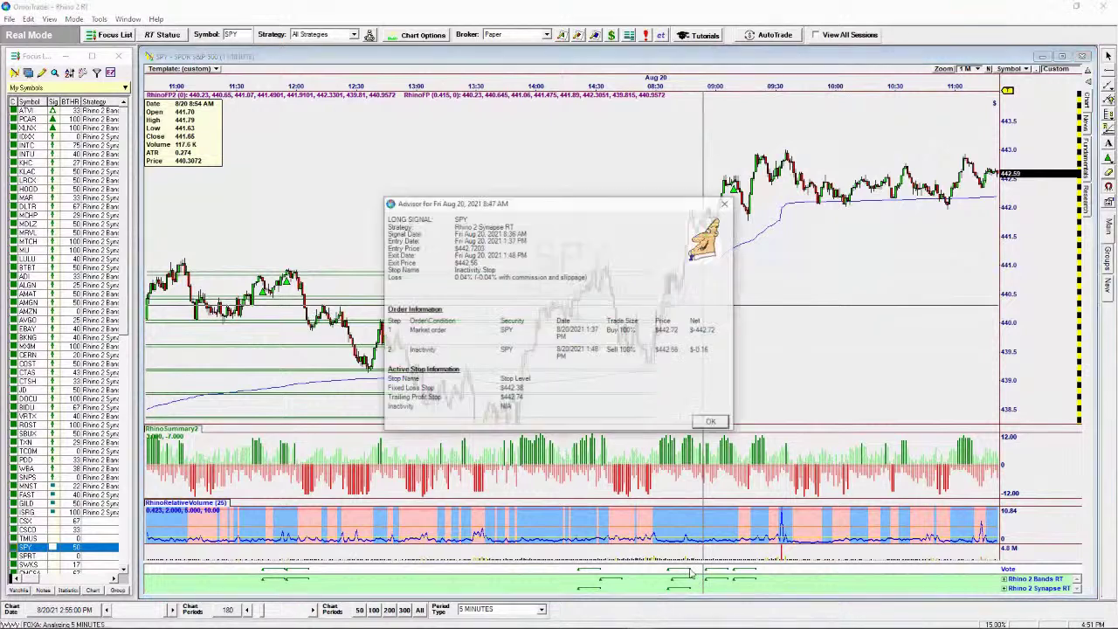
pyautogui.click(712, 423)
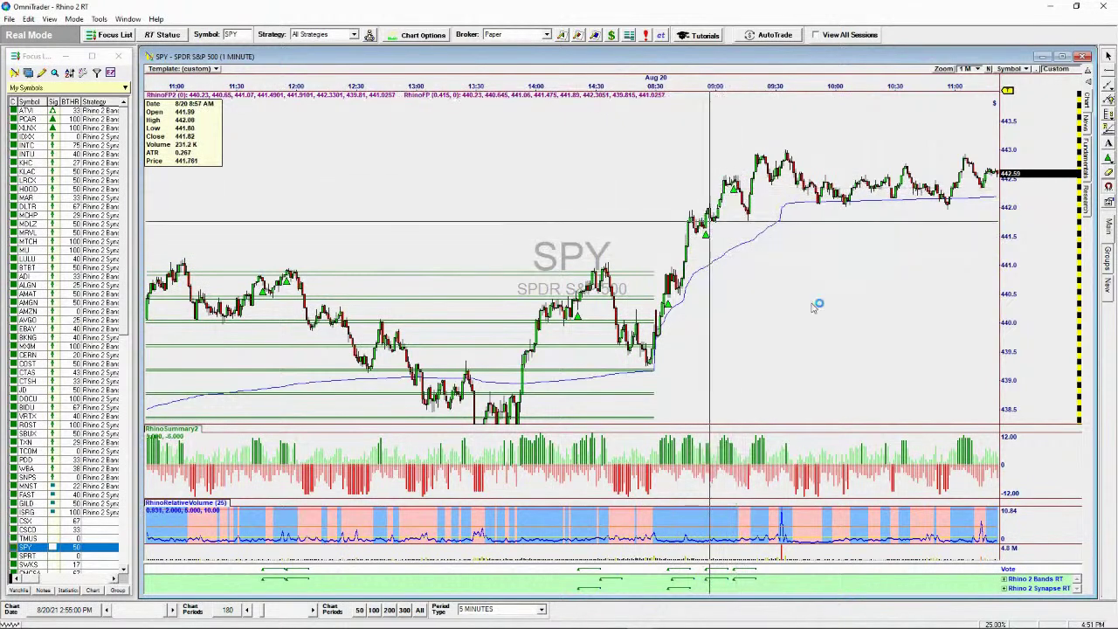
# - Load the XPEV chart in place of SPY after viewing the rest of SPY's Aug 20 session
pyautogui.scroll(-3, 661, 297)
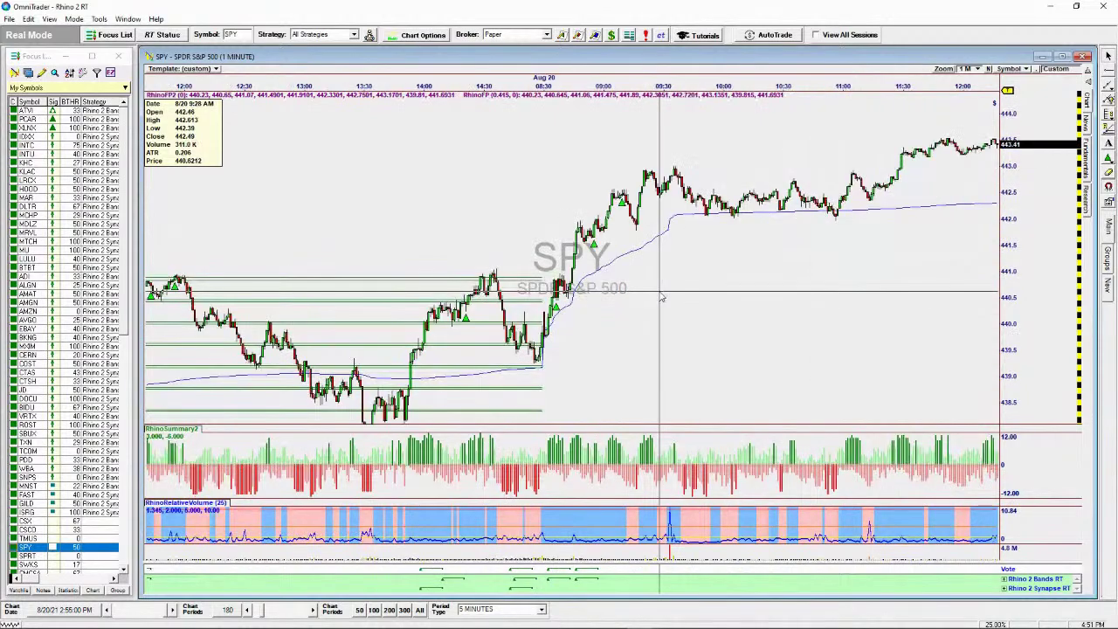
pyautogui.scroll(-6, 661, 298)
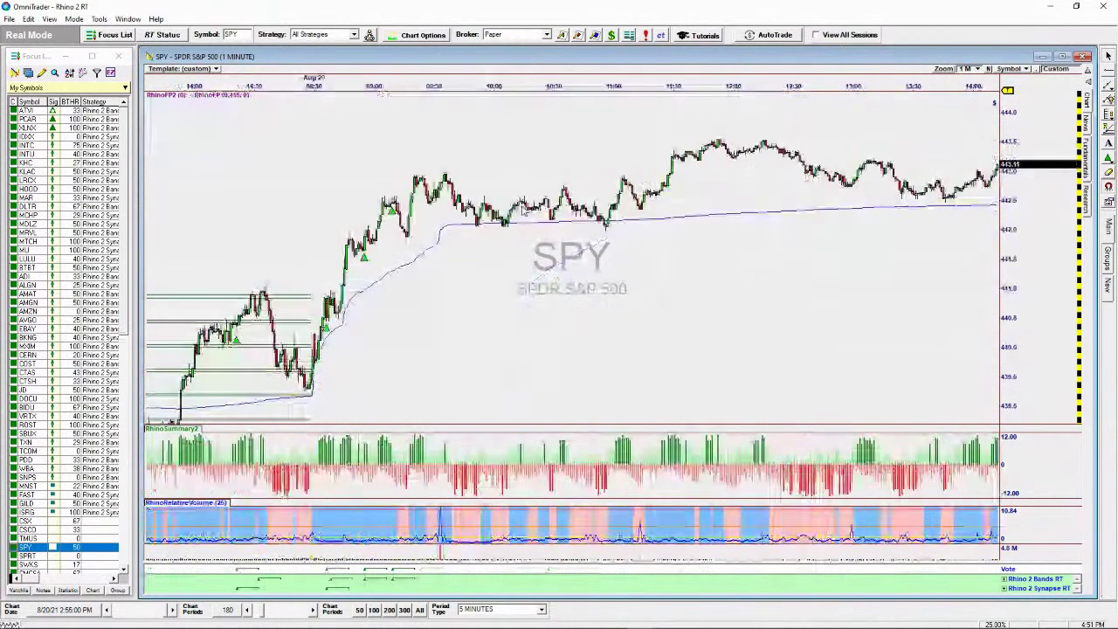
pyautogui.scroll(-4, 586, 124)
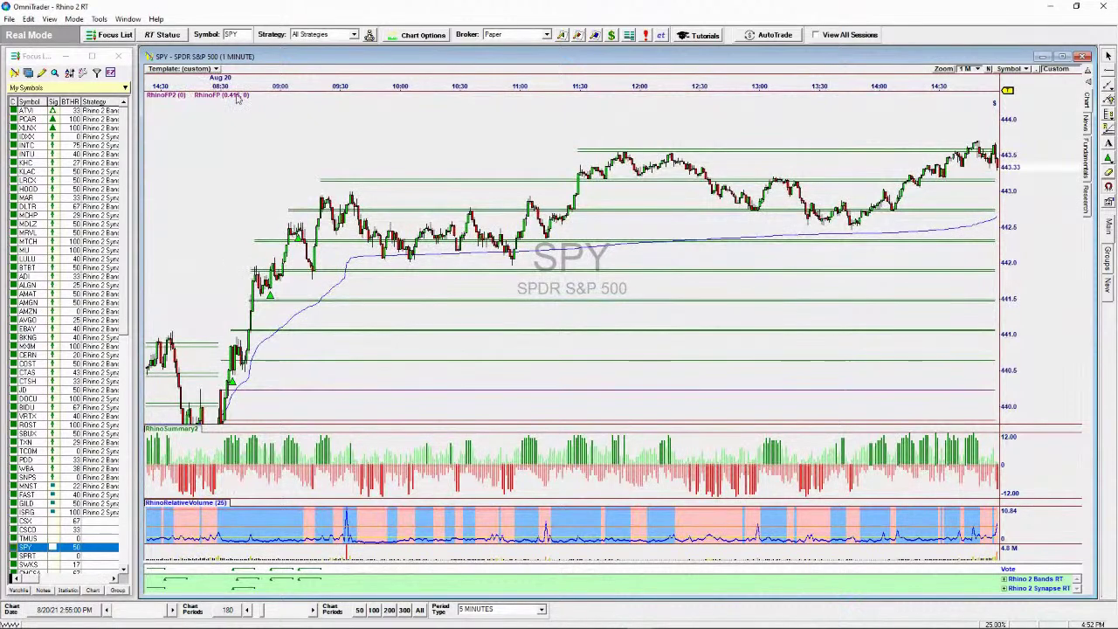
pyautogui.click(234, 35)
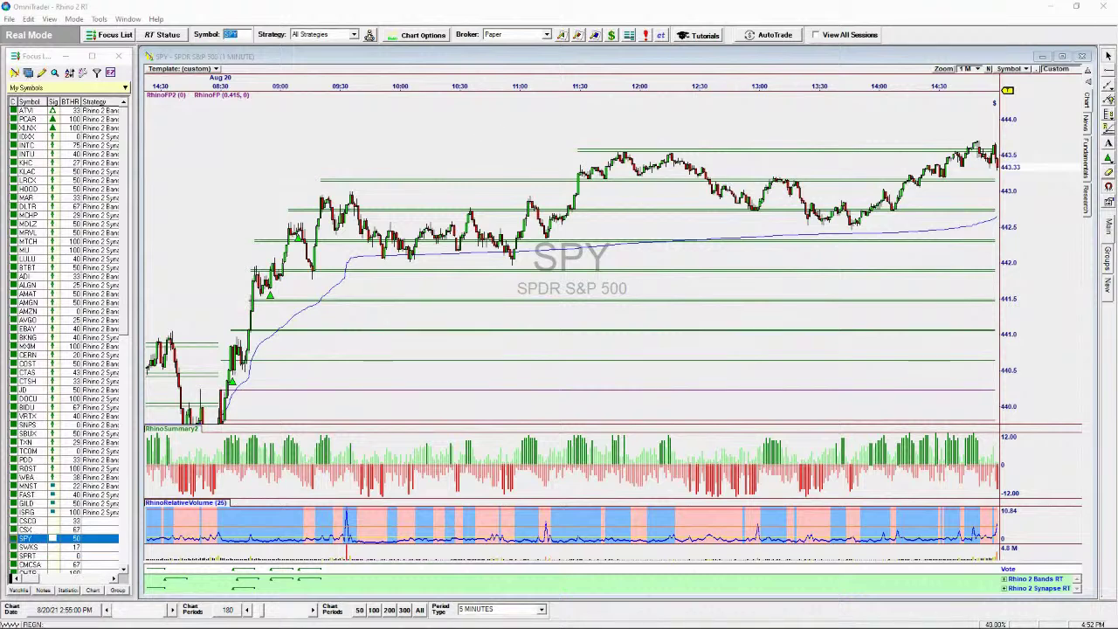
pyautogui.write('xpev')
pyautogui.press('Return')
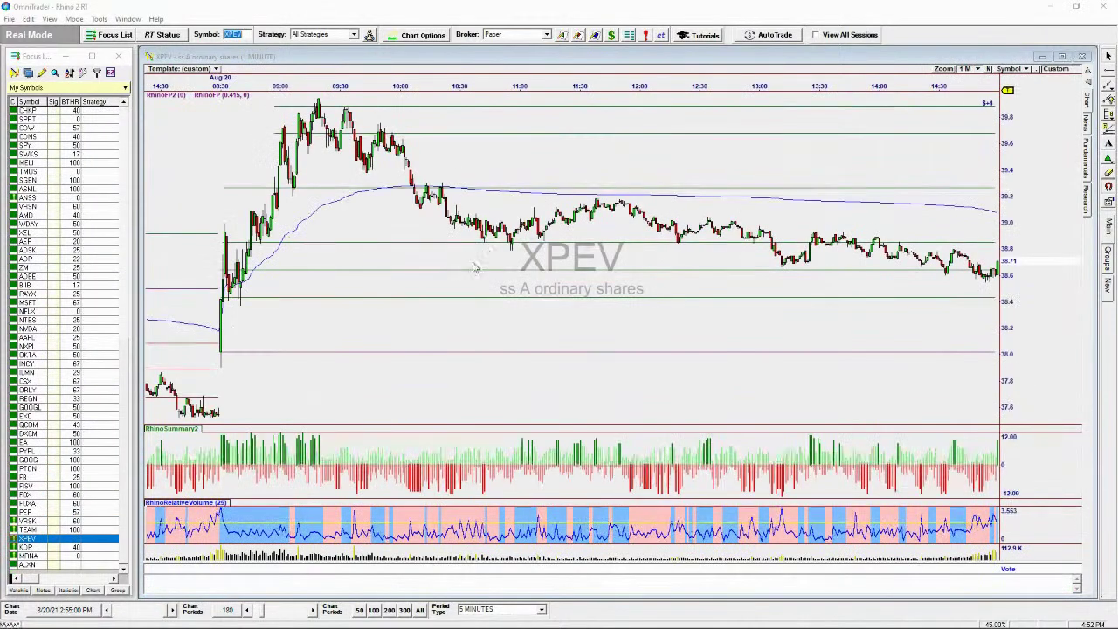
# - Remove the First Print indicators and the blue overlay line from the XPEV chart and set the period type to 1 MINUTE
pyautogui.click(656, 303)
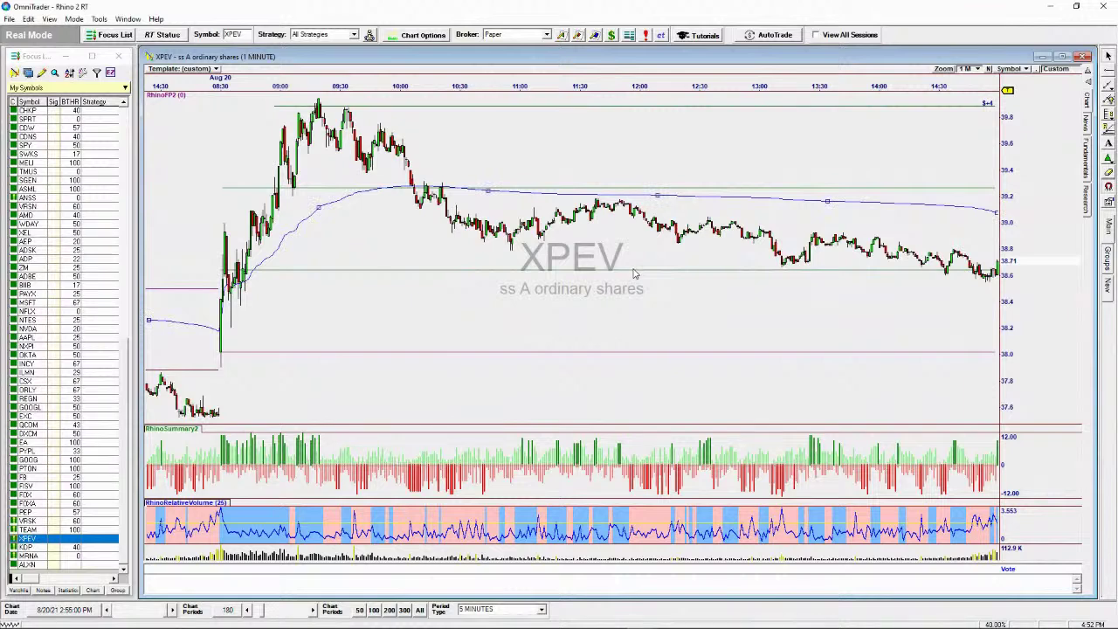
pyautogui.click(541, 608)
pyautogui.click(476, 576)
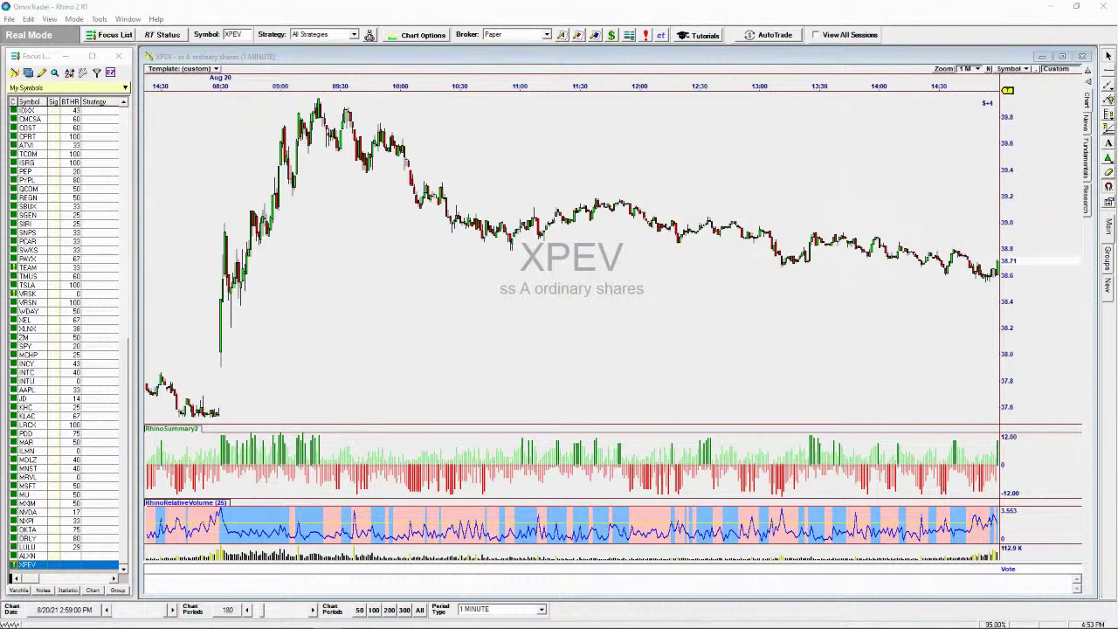
# - Switch to Discord, view the disclaimer channel of the Nirvana Systems Inc server, and return to the XPEV chart in OmniTrader
pyautogui.click(1102, 261)
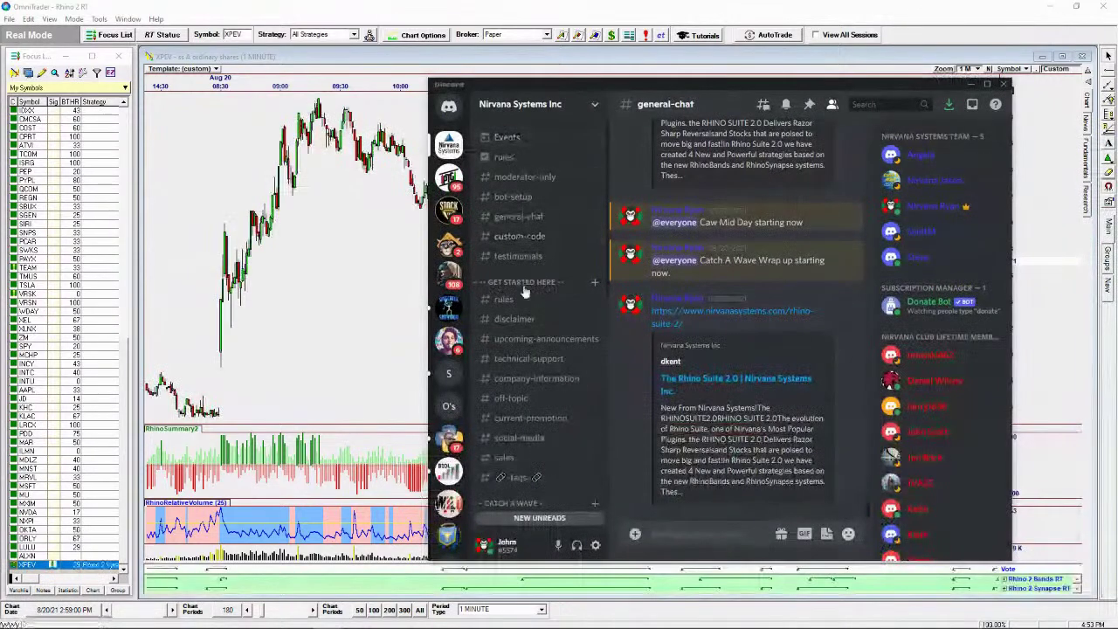
pyautogui.click(505, 319)
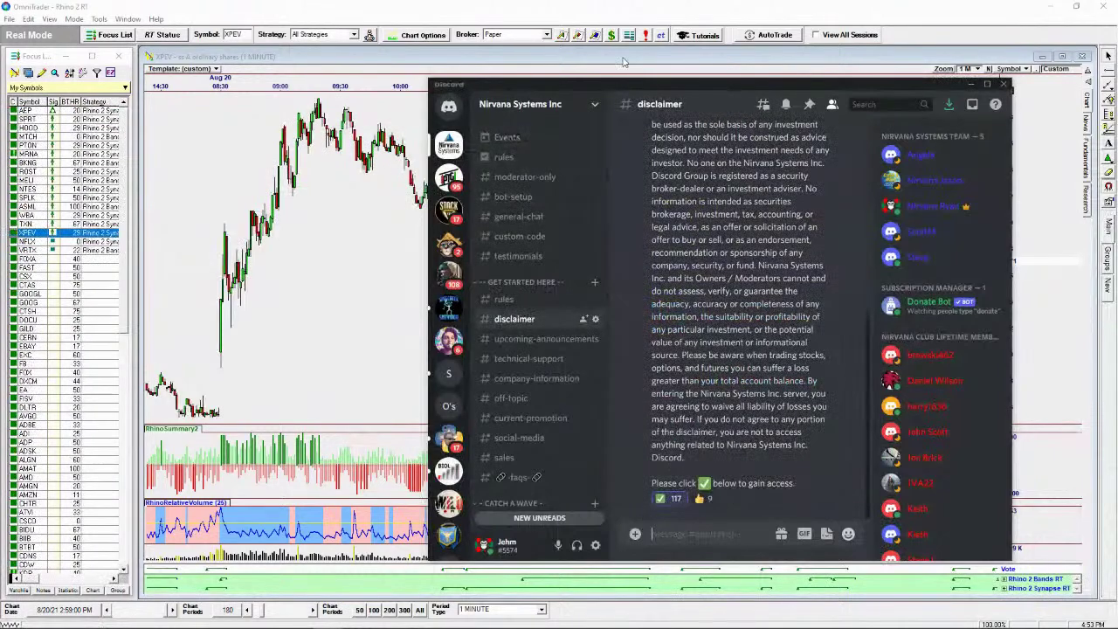
pyautogui.moveTo(610, 91); pyautogui.dragTo(1117, 91)
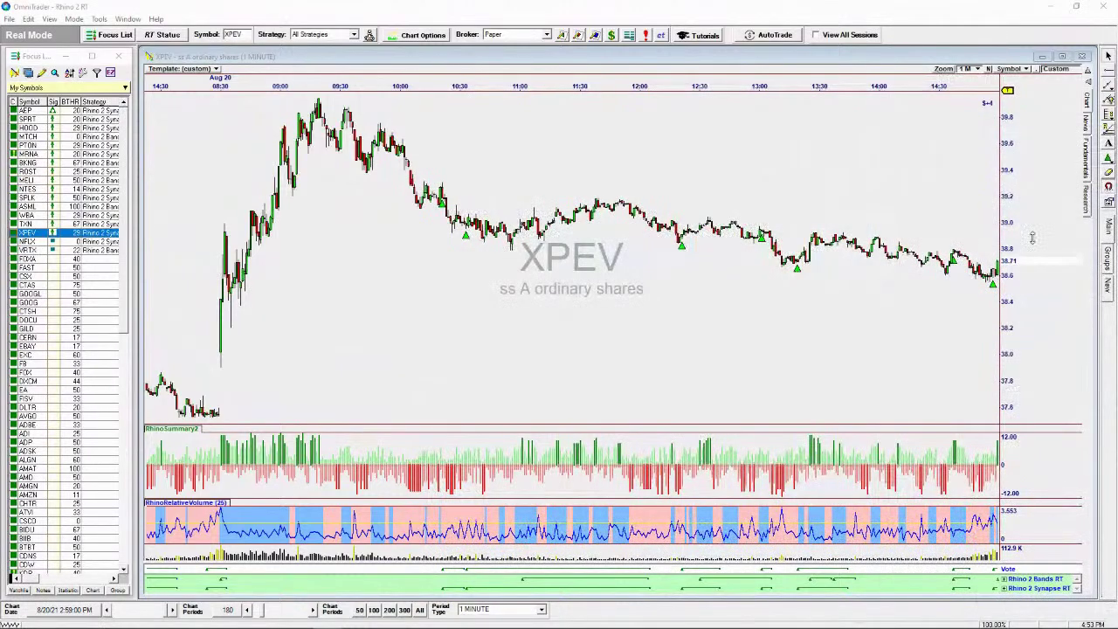
pyautogui.click(648, 302)
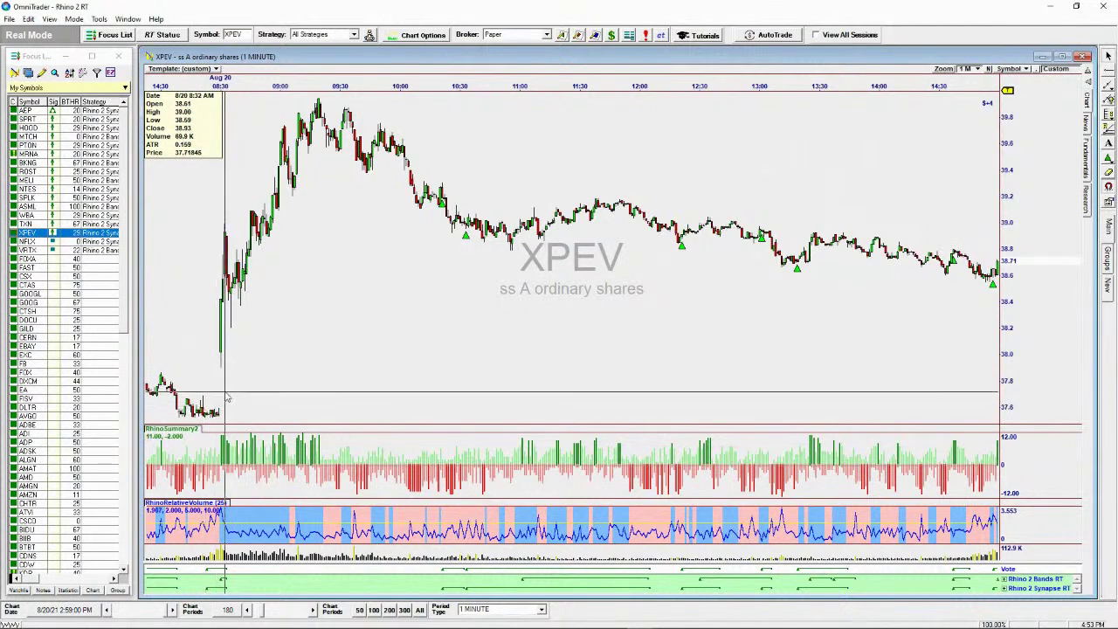
# - Review the Advisor details of the XPEV long signals from mid-morning to early afternoon on Aug 20, closing each one
pyautogui.click(465, 572)
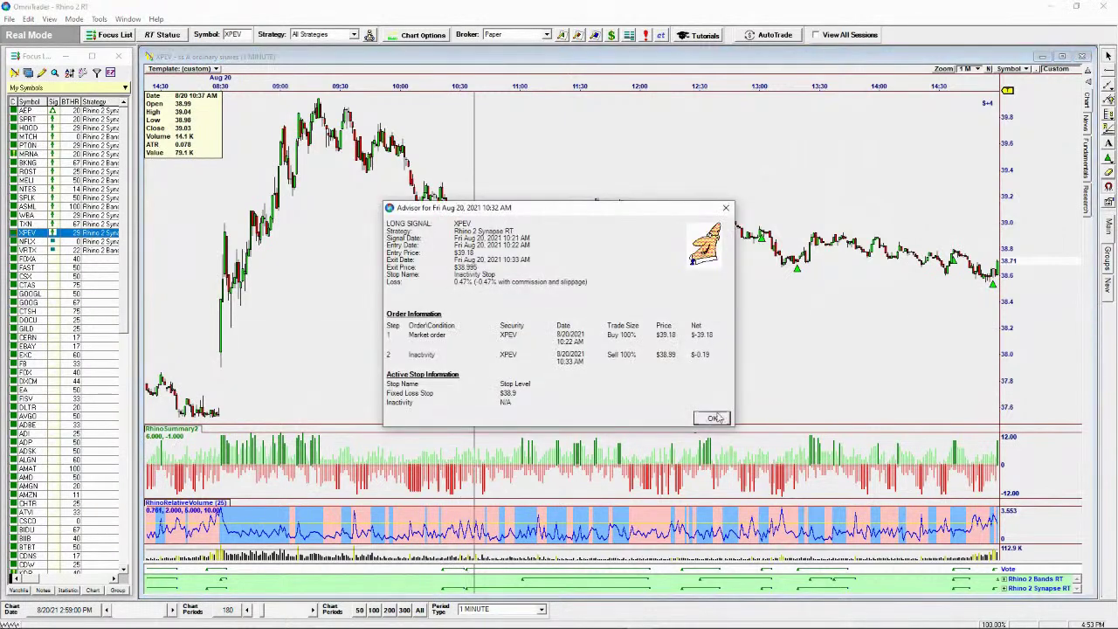
pyautogui.click(713, 418)
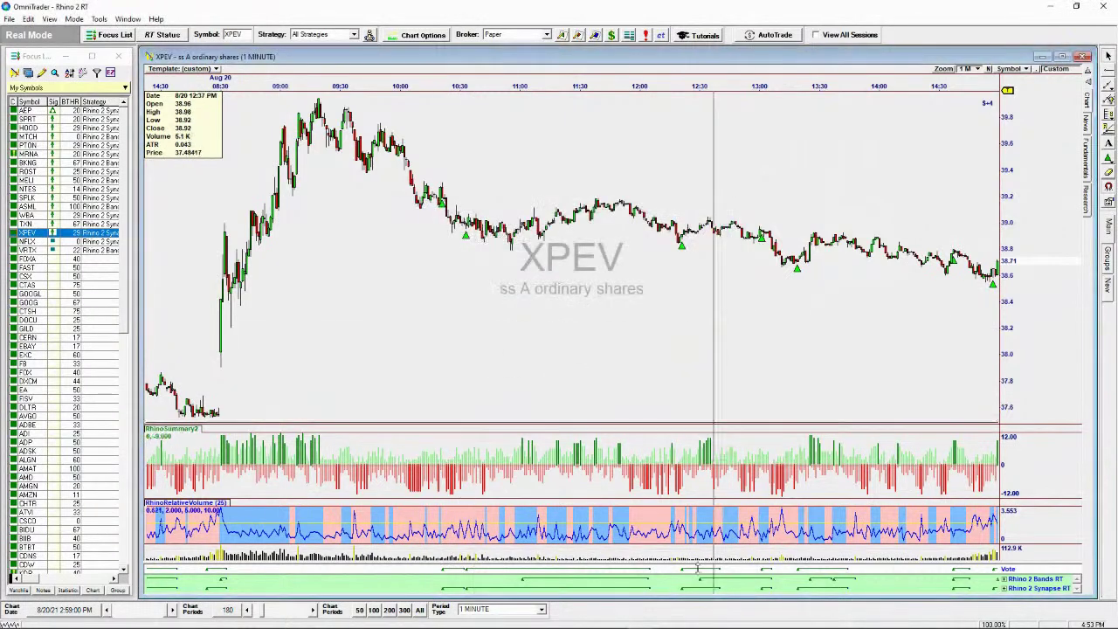
pyautogui.click(649, 572)
pyautogui.click(712, 419)
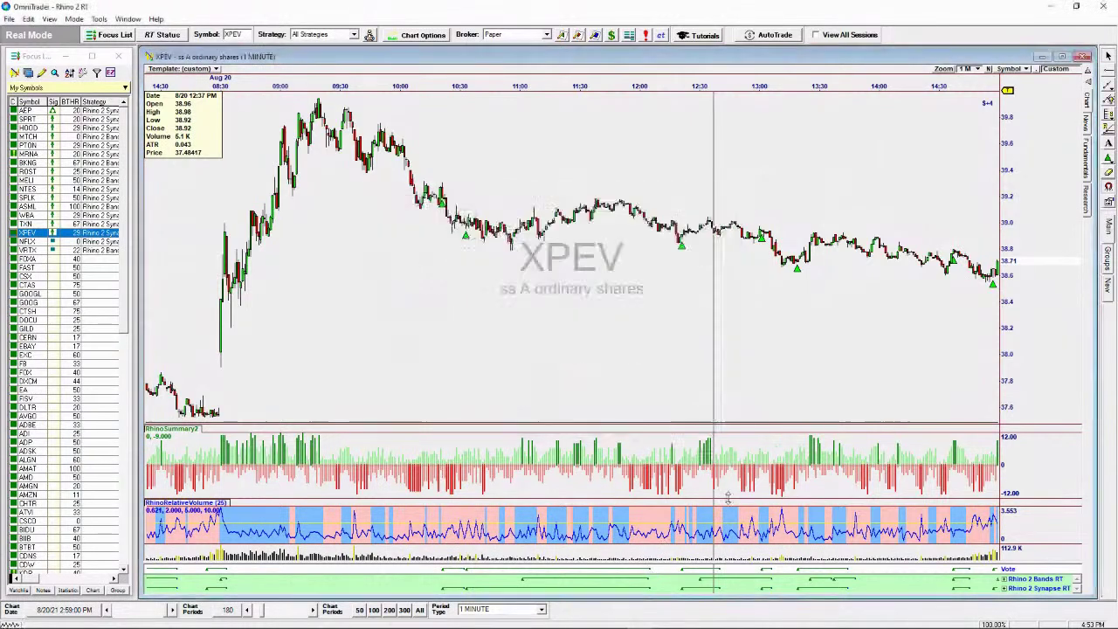
pyautogui.click(721, 573)
pyautogui.click(709, 419)
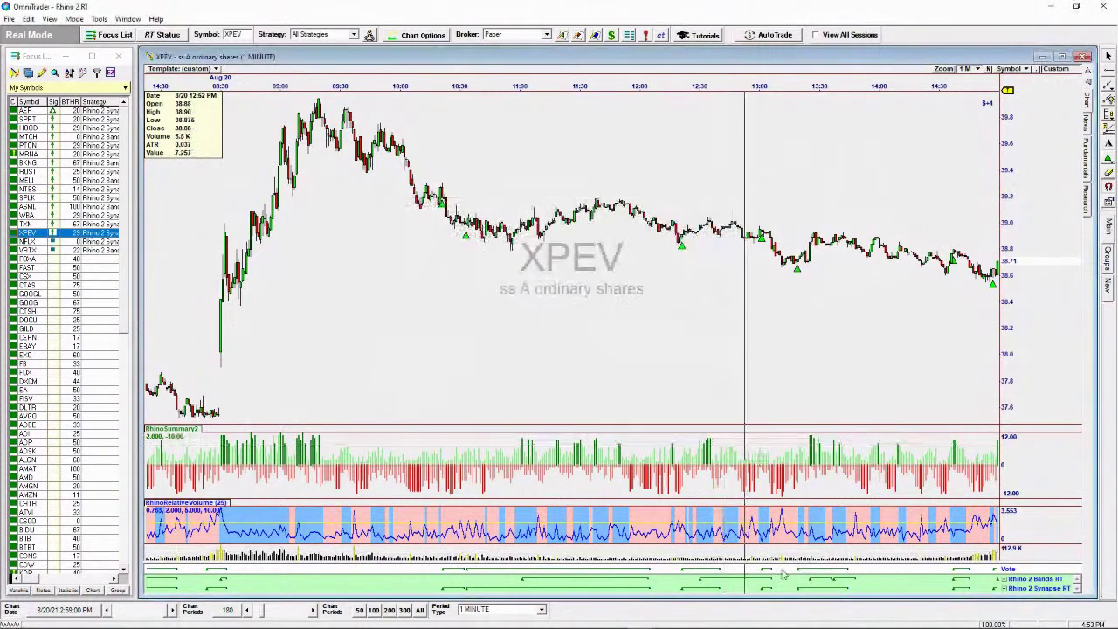
pyautogui.click(772, 572)
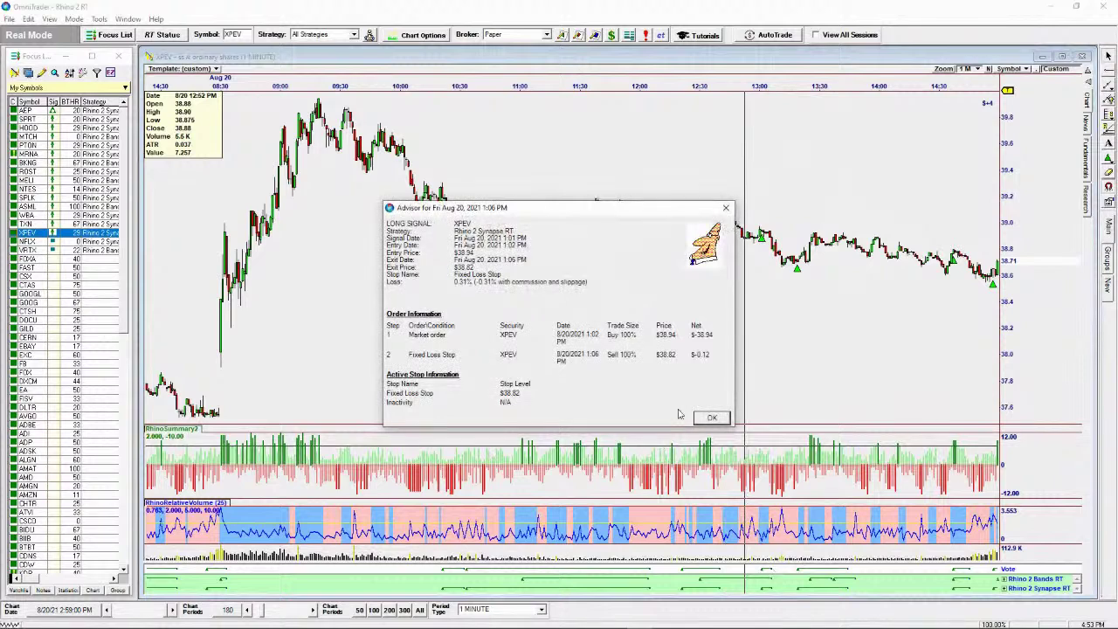
pyautogui.click(709, 417)
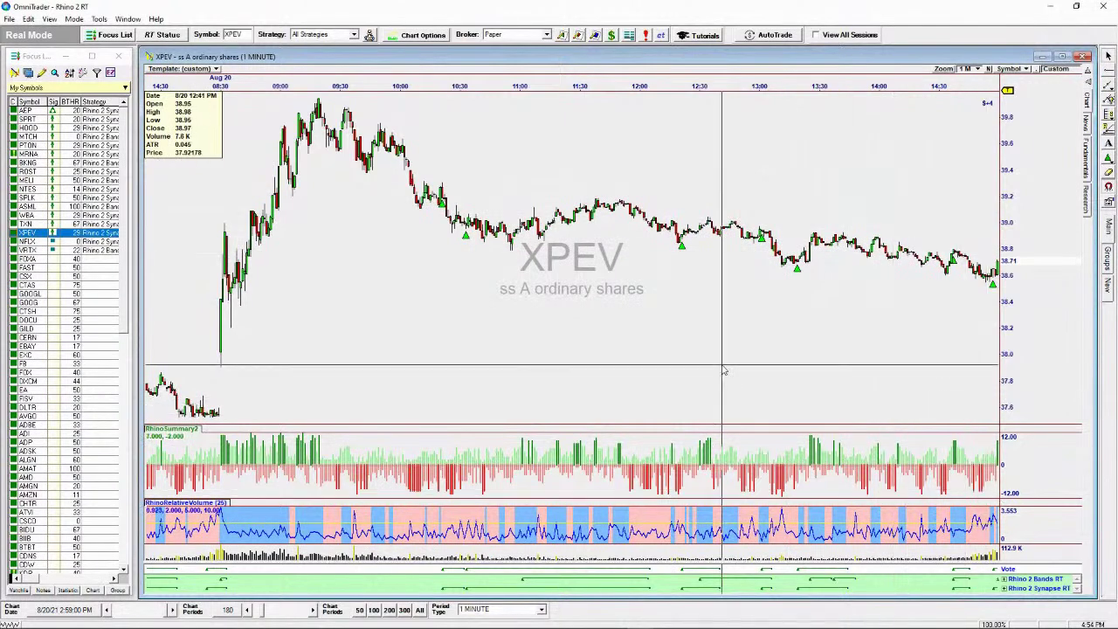
# - Examine the earlier XPEV 1-minute signals around Aug 19 and return to the last bar with space after it
pyautogui.scroll(3, 582, 81)
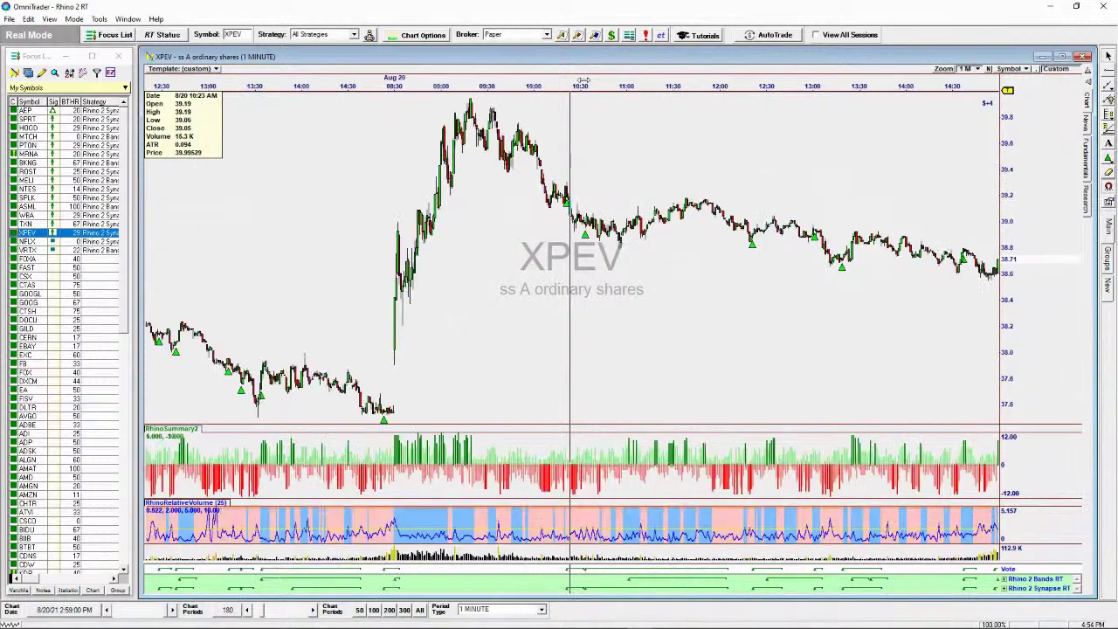
pyautogui.scroll(3, 582, 81)
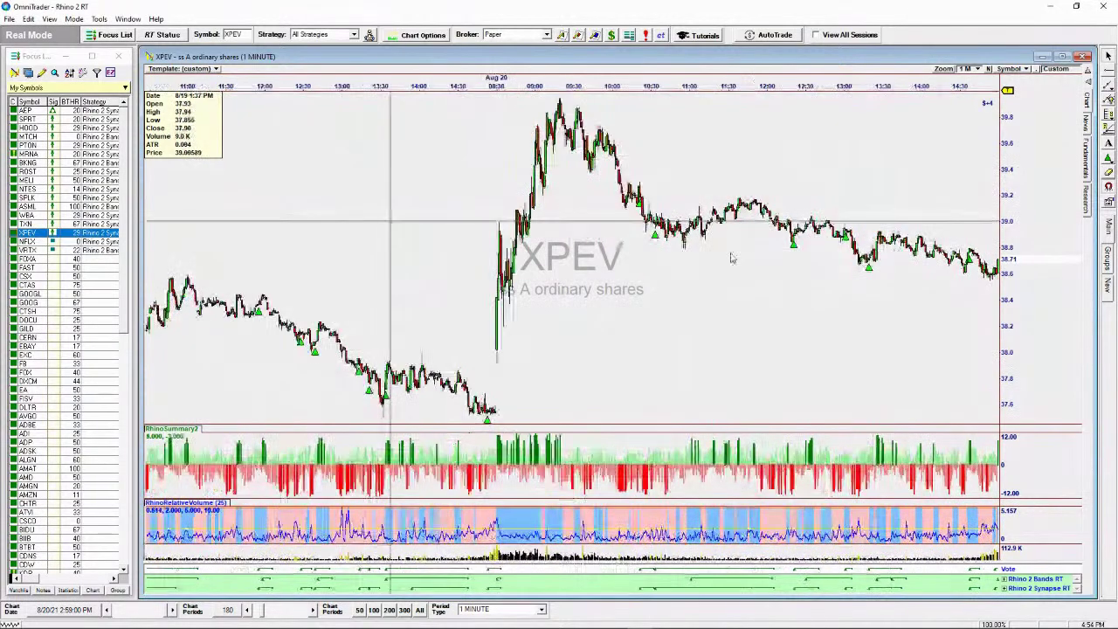
pyautogui.scroll(3, 731, 257)
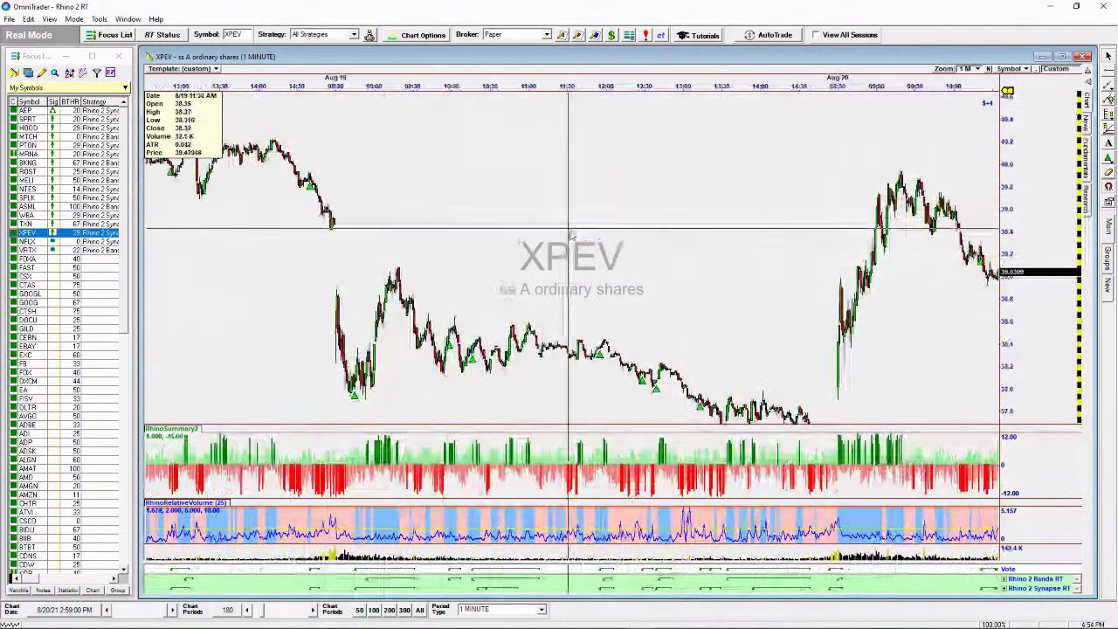
pyautogui.scroll(3, 580, 232)
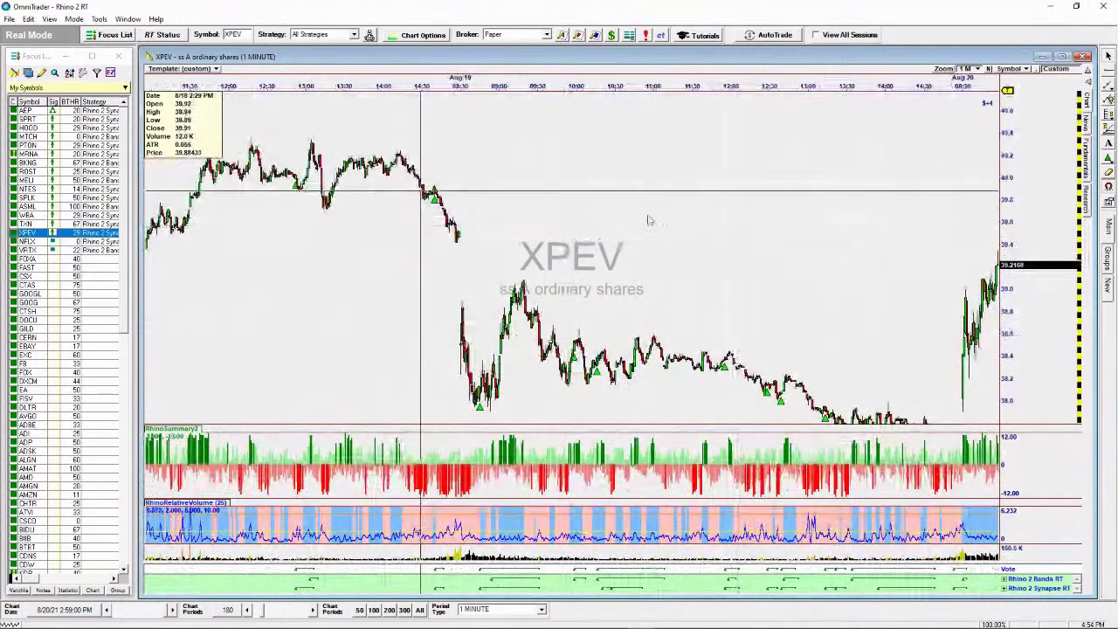
pyautogui.scroll(-3, 729, 218)
pyautogui.scroll(-1, 729, 218)
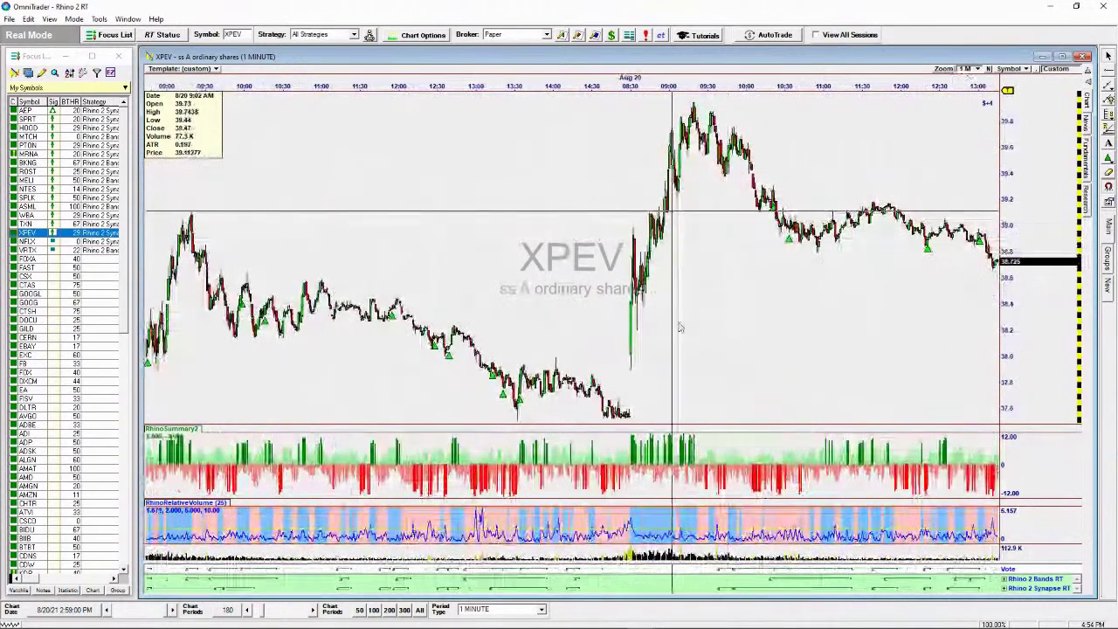
pyautogui.scroll(-3, 593, 321)
pyautogui.scroll(-3, 593, 322)
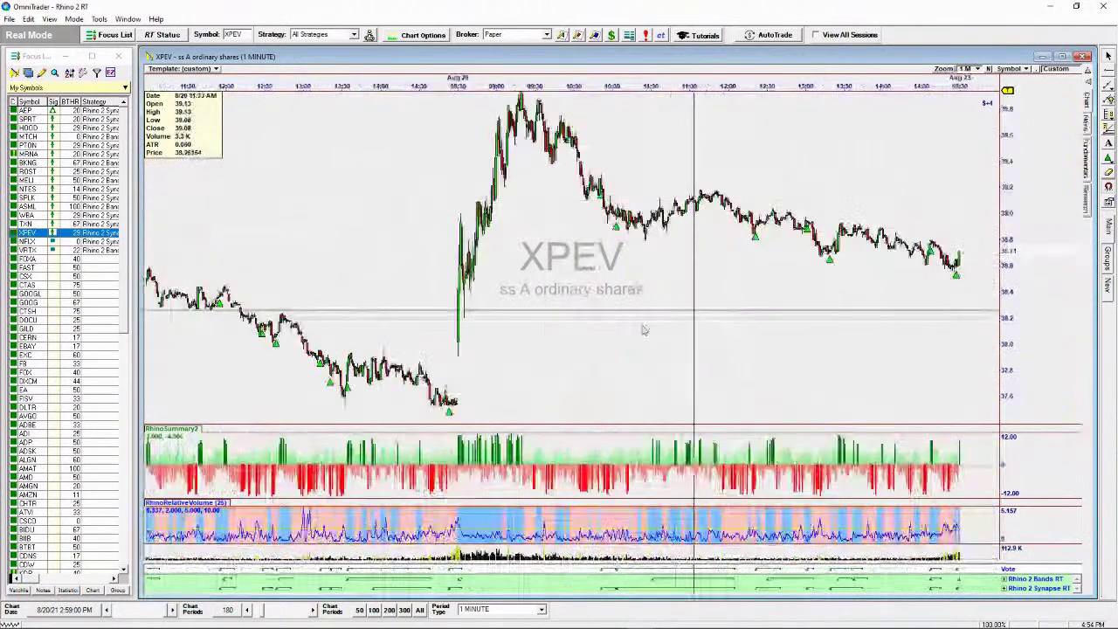
pyautogui.scroll(-2, 593, 321)
# - Load SPY in place of XPEV and view its 1-minute signals across the Aug 19 and Aug 20 sessions
pyautogui.click(244, 34)
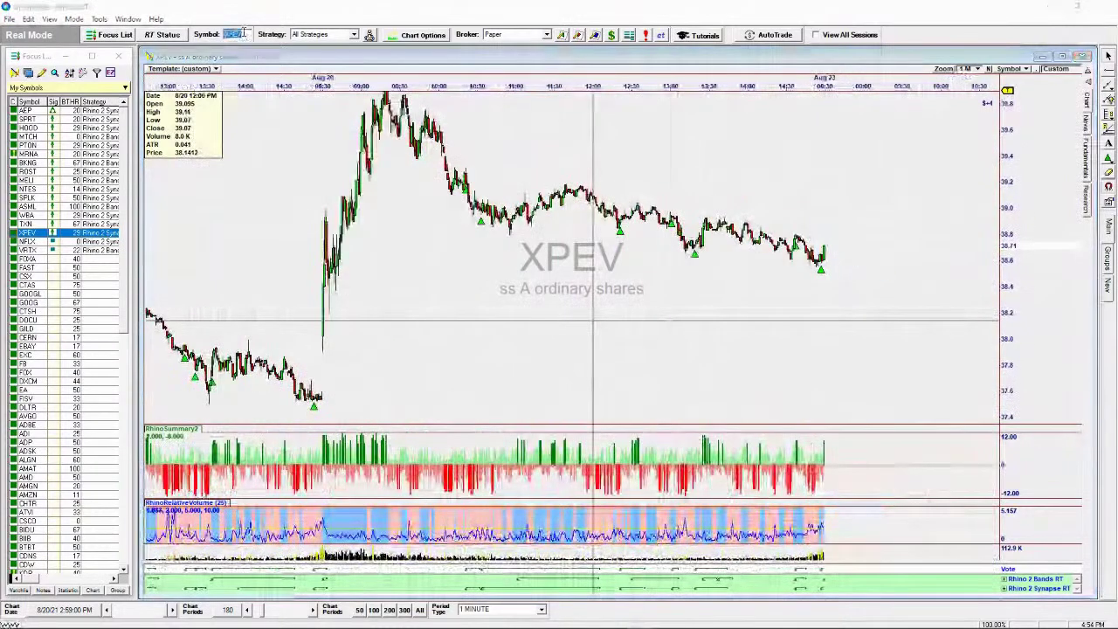
pyautogui.write('spy')
pyautogui.press('Return')
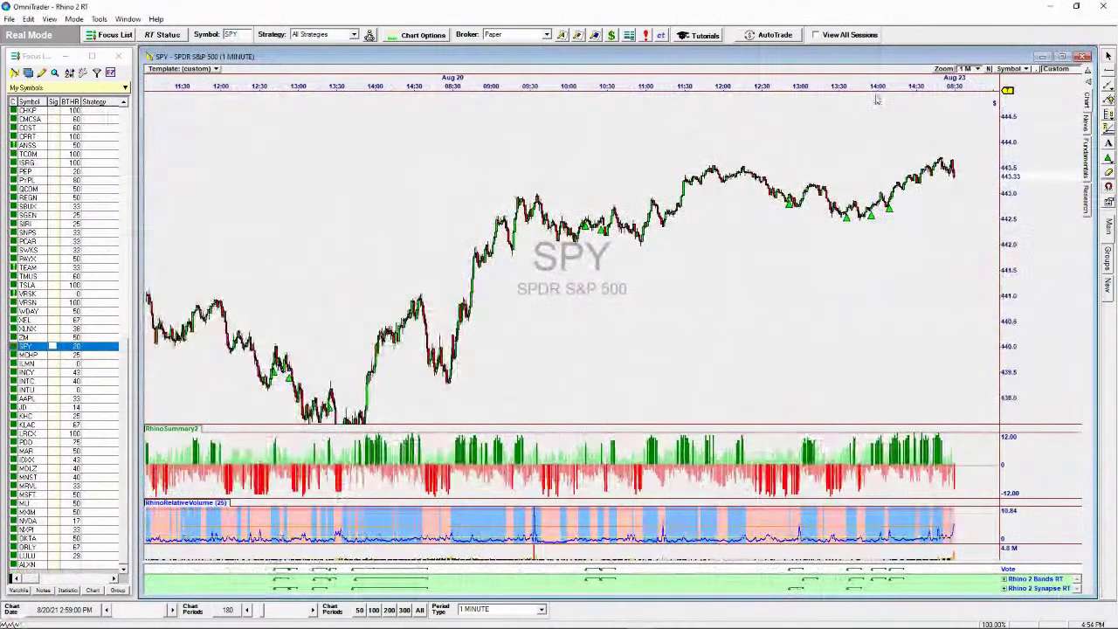
pyautogui.moveTo(894, 76); pyautogui.dragTo(825, 81)
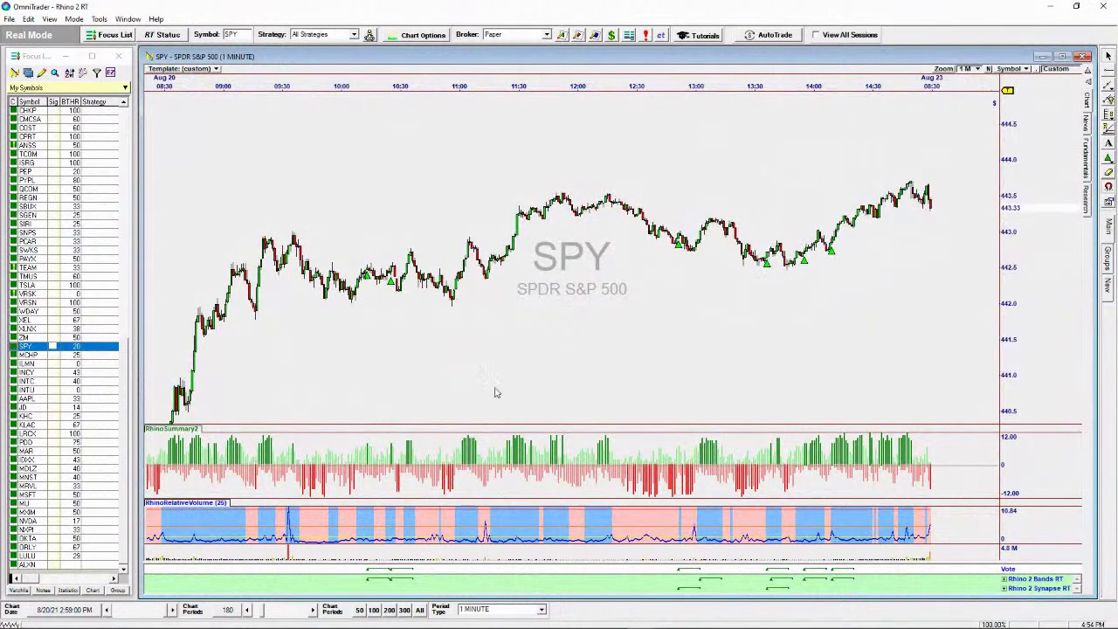
pyautogui.moveTo(494, 393); pyautogui.dragTo(727, 330)
pyautogui.scroll(3, 705, 349)
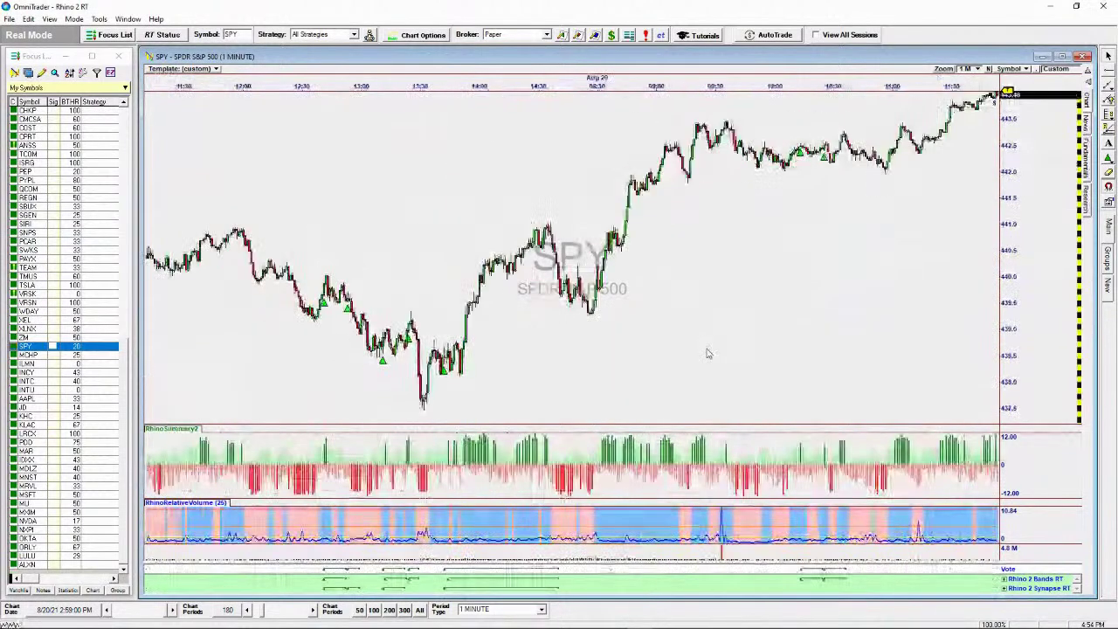
# - Inspect the blocks of the Rhino 2 Bands RT and Rhino 2 Synapse RT strategies and close the strategy list without changes
pyautogui.click(370, 35)
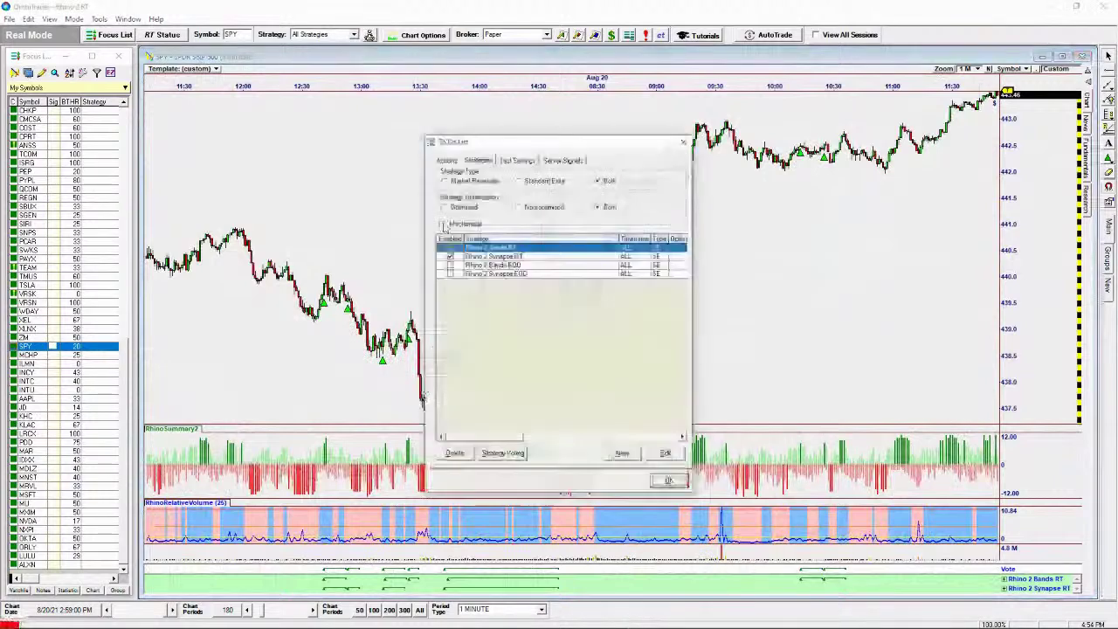
pyautogui.doubleClick(516, 247)
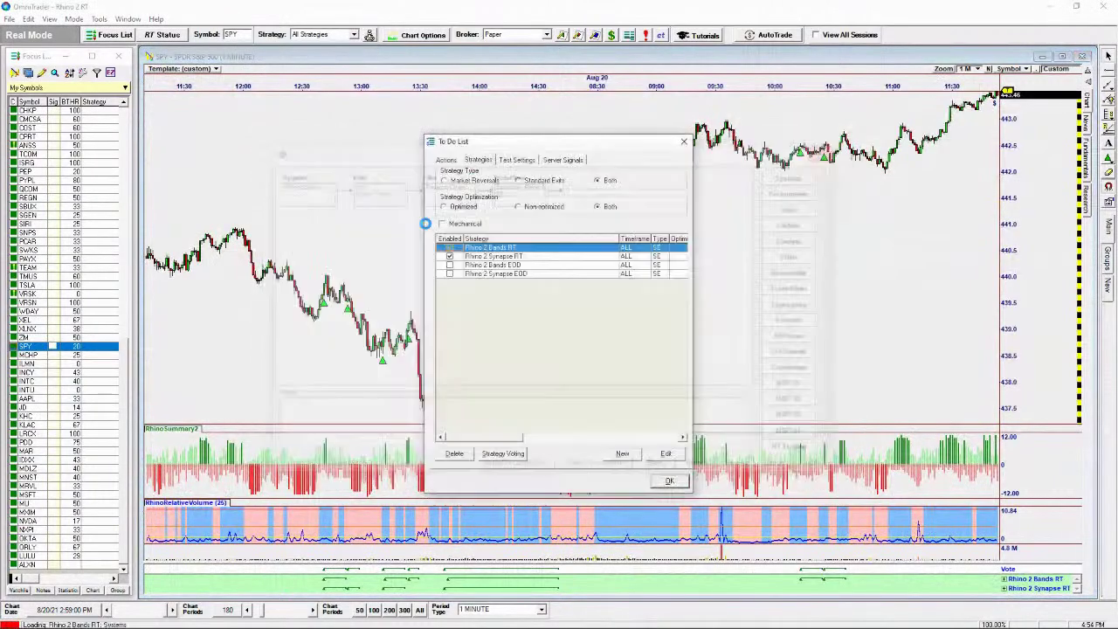
pyautogui.click(829, 149)
pyautogui.doubleClick(493, 256)
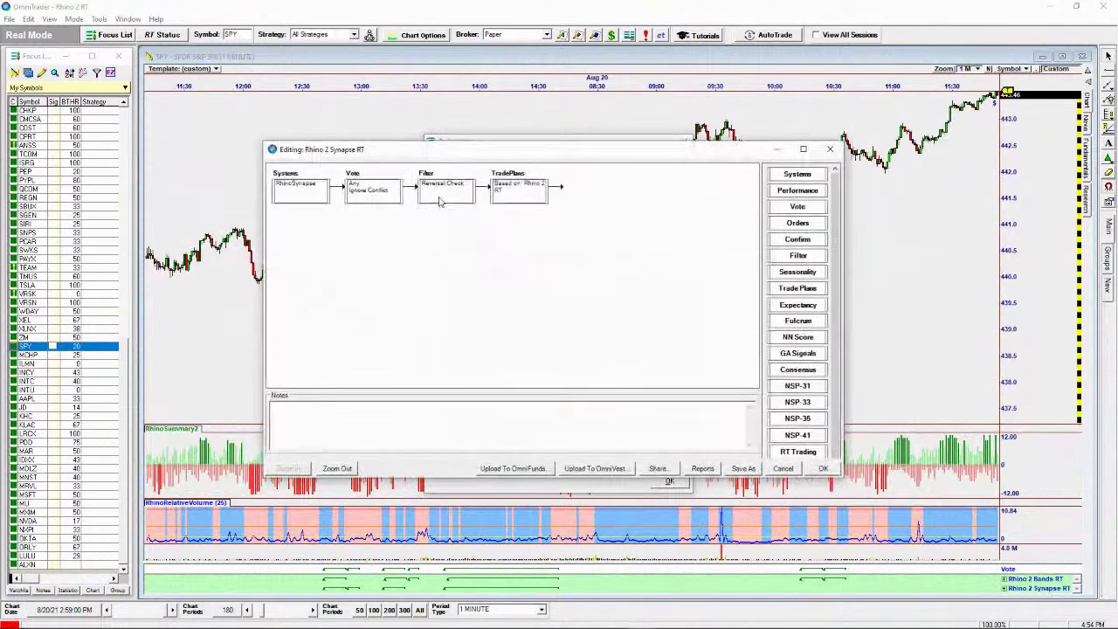
pyautogui.click(834, 149)
pyautogui.click(684, 142)
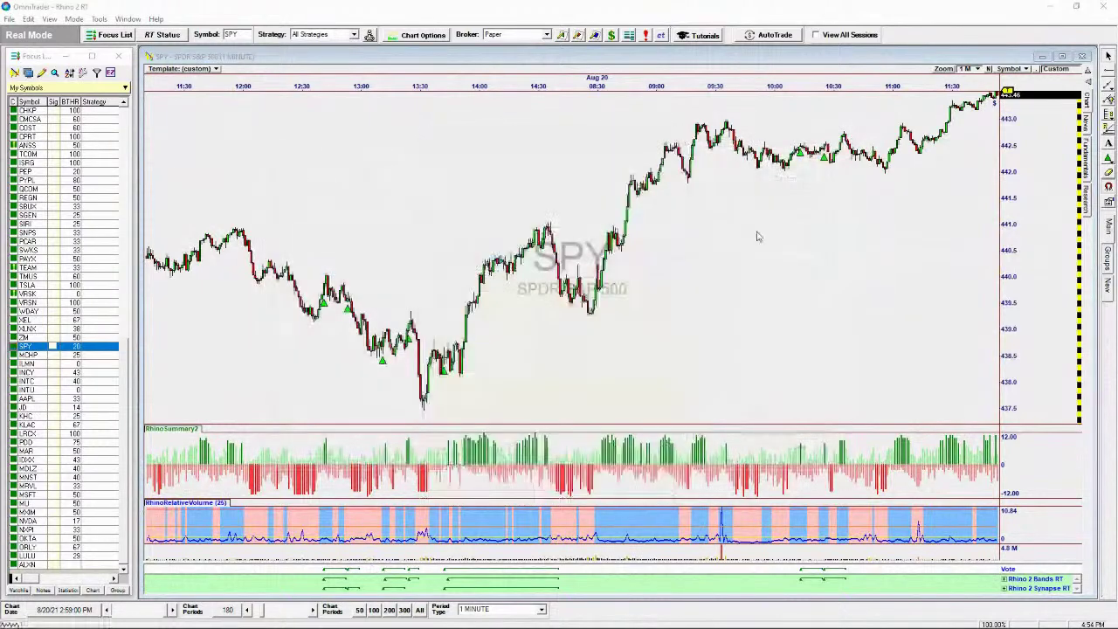
# - Shift the SPY chart to leave space after the last Aug 20 bar and hide the strategy vote pane
pyautogui.moveTo(858, 297); pyautogui.dragTo(460, 335)
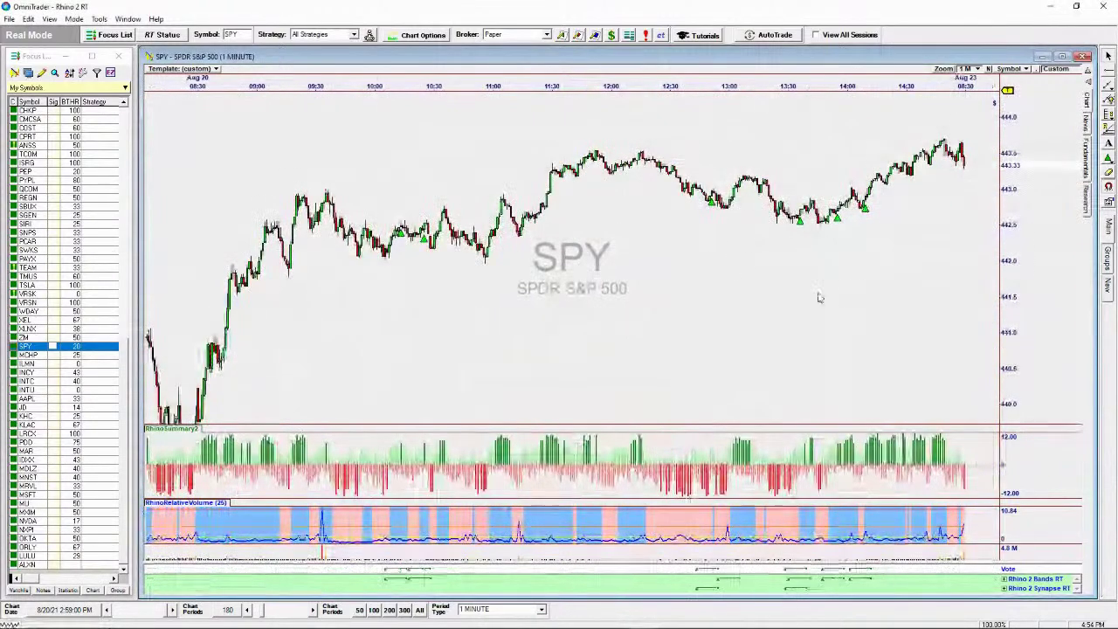
pyautogui.moveTo(818, 295); pyautogui.dragTo(773, 301)
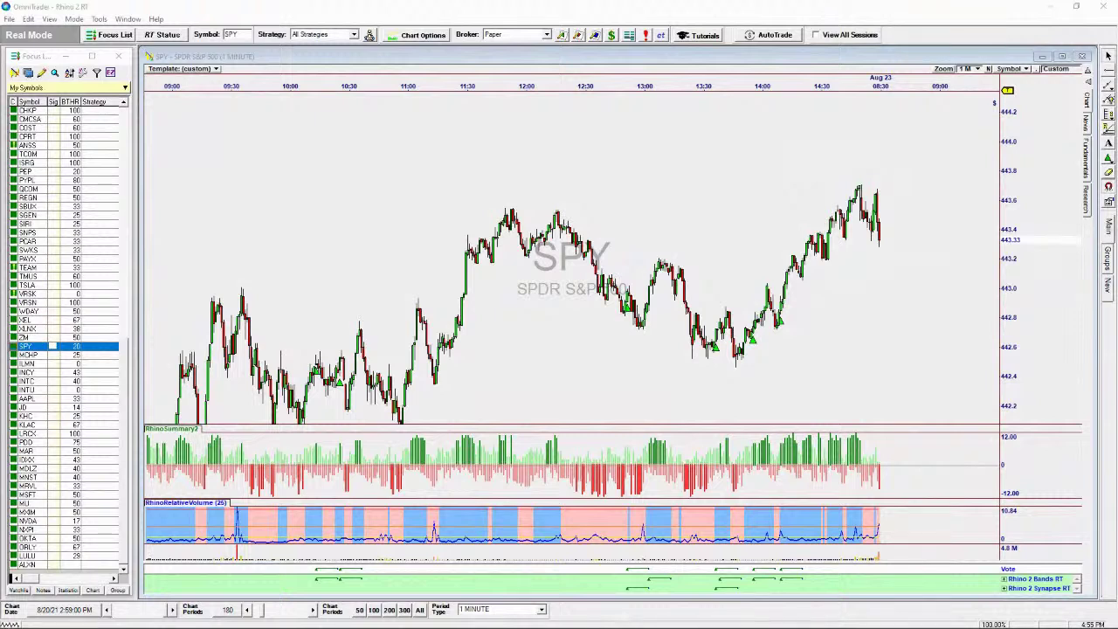
pyautogui.click(481, 563)
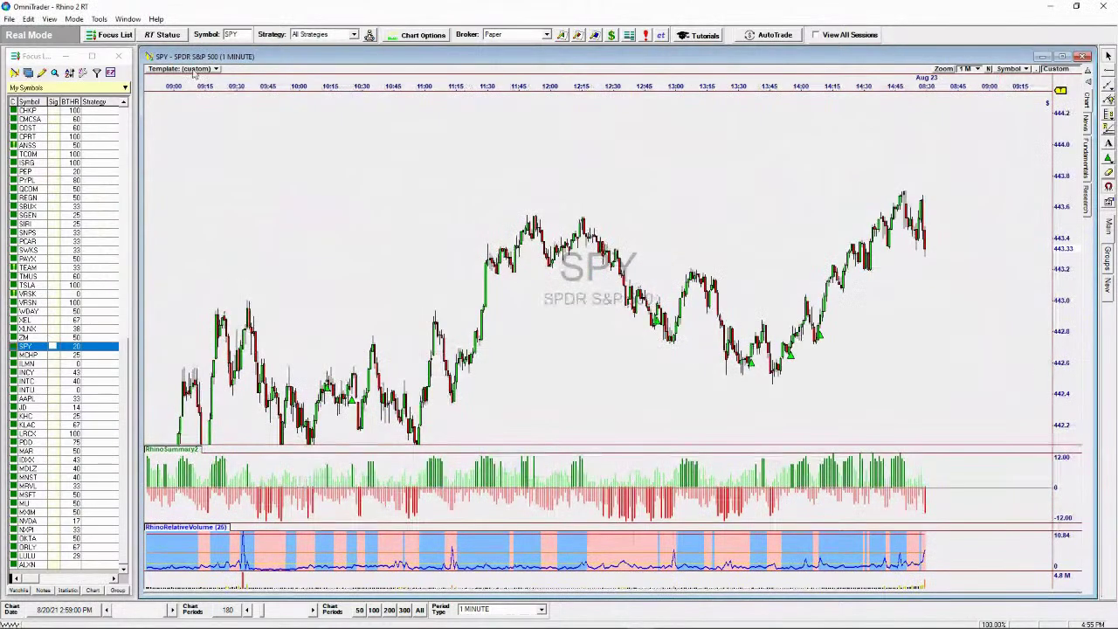
# - Load XPEV in place of SPY and display all trading sessions on its 1-minute chart
pyautogui.click(234, 34)
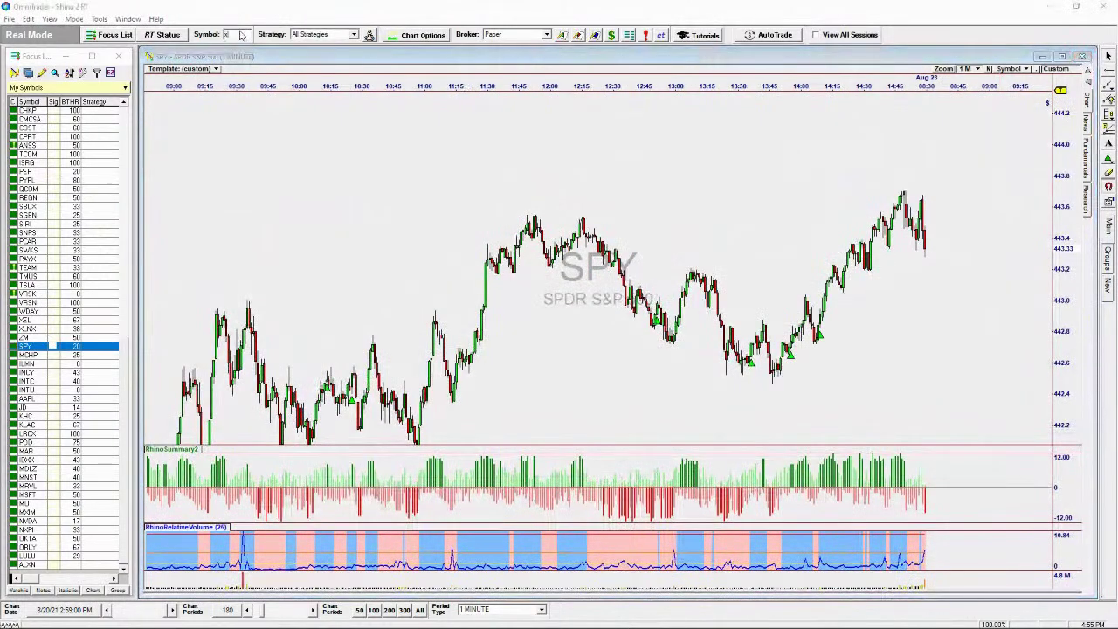
pyautogui.write('XPEV')
pyautogui.press('Return')
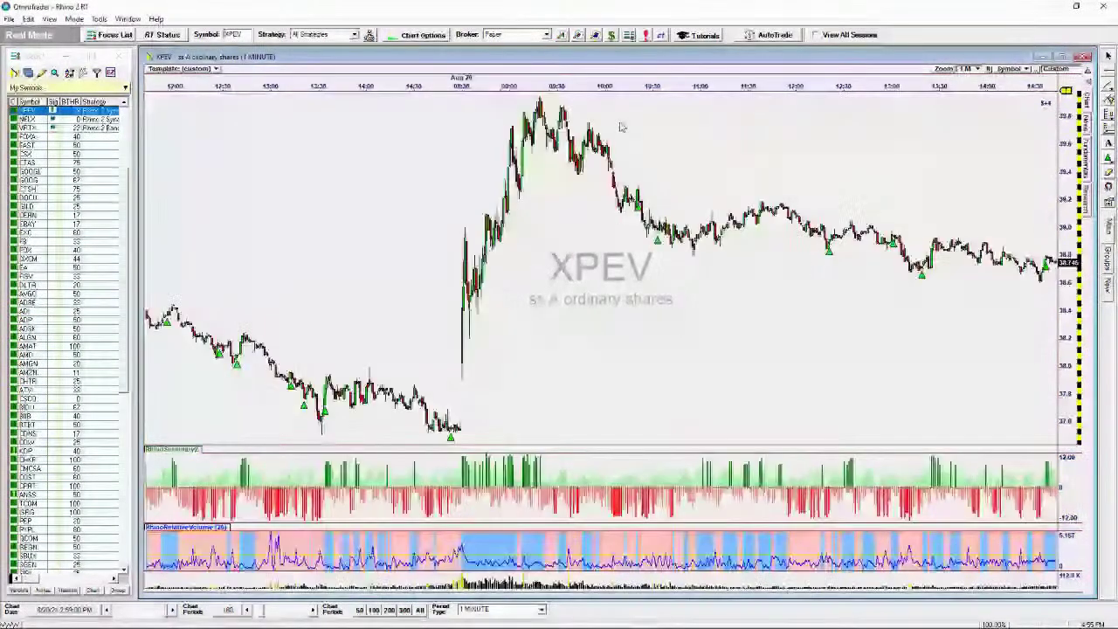
pyautogui.rightClick(784, 145)
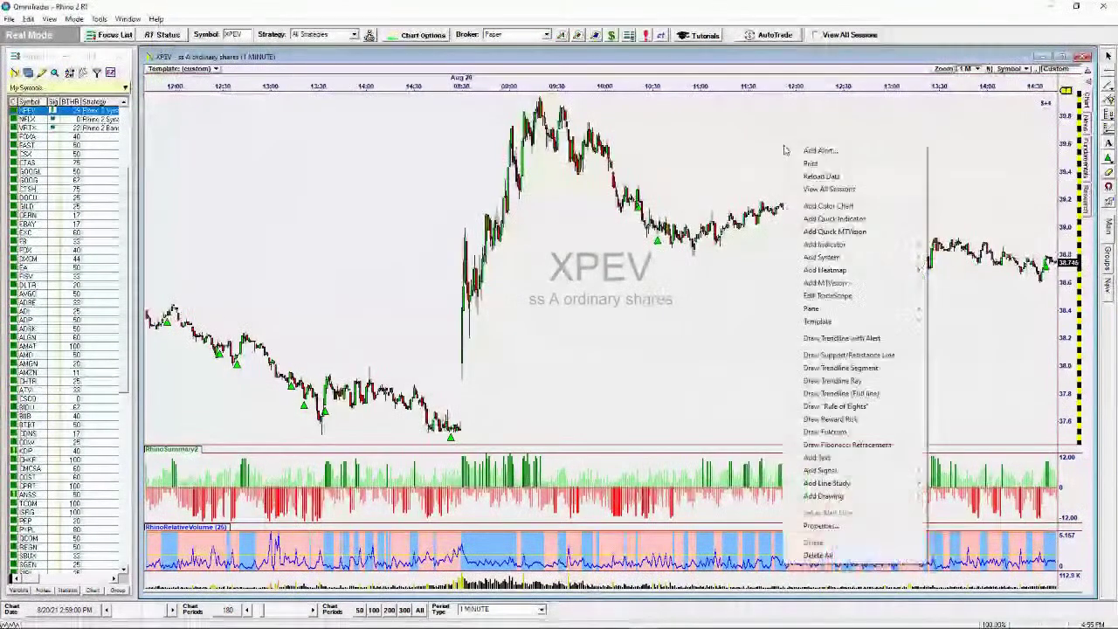
pyautogui.click(825, 189)
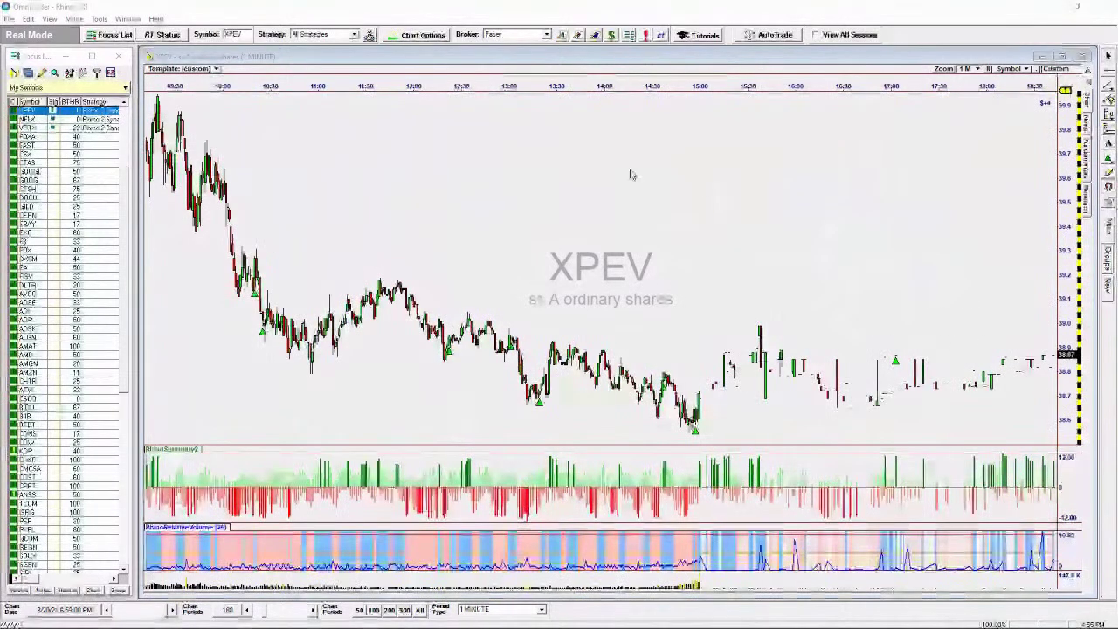
# - Add the Rhino First Print 2 indicator to the XPEV chart and fit the whole Aug 20 session in view
pyautogui.rightClick(631, 175)
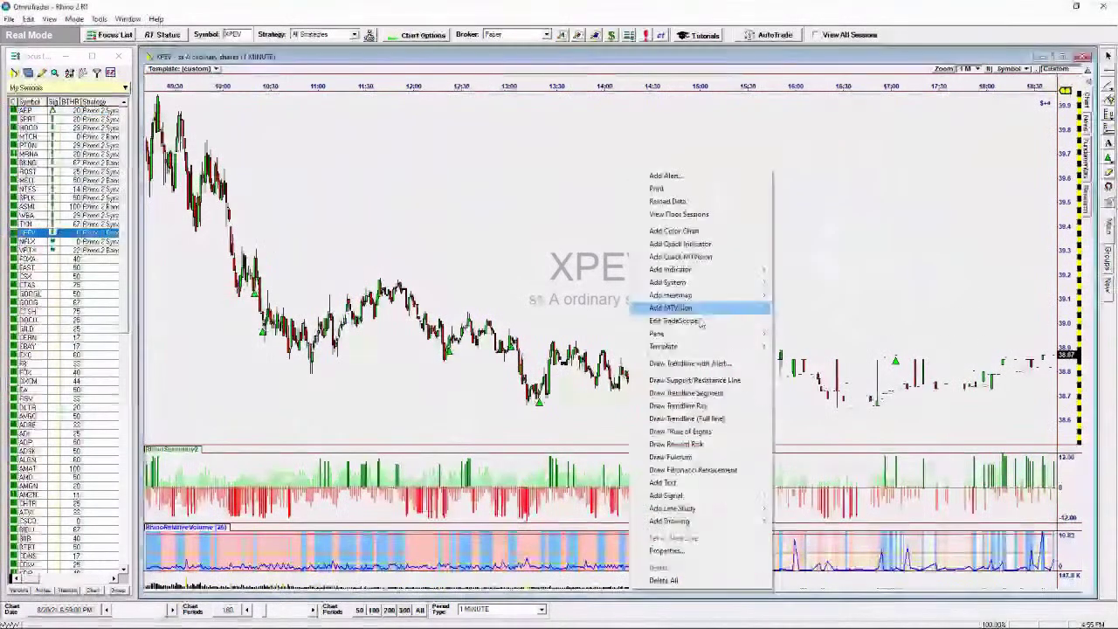
pyautogui.moveTo(690, 269)
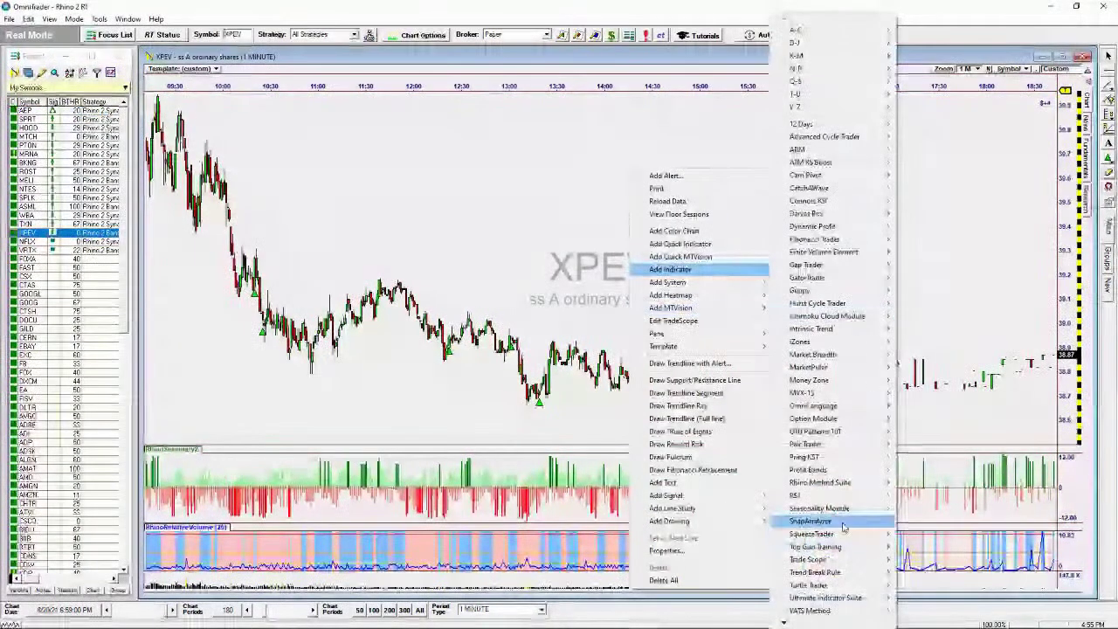
pyautogui.moveTo(842, 482)
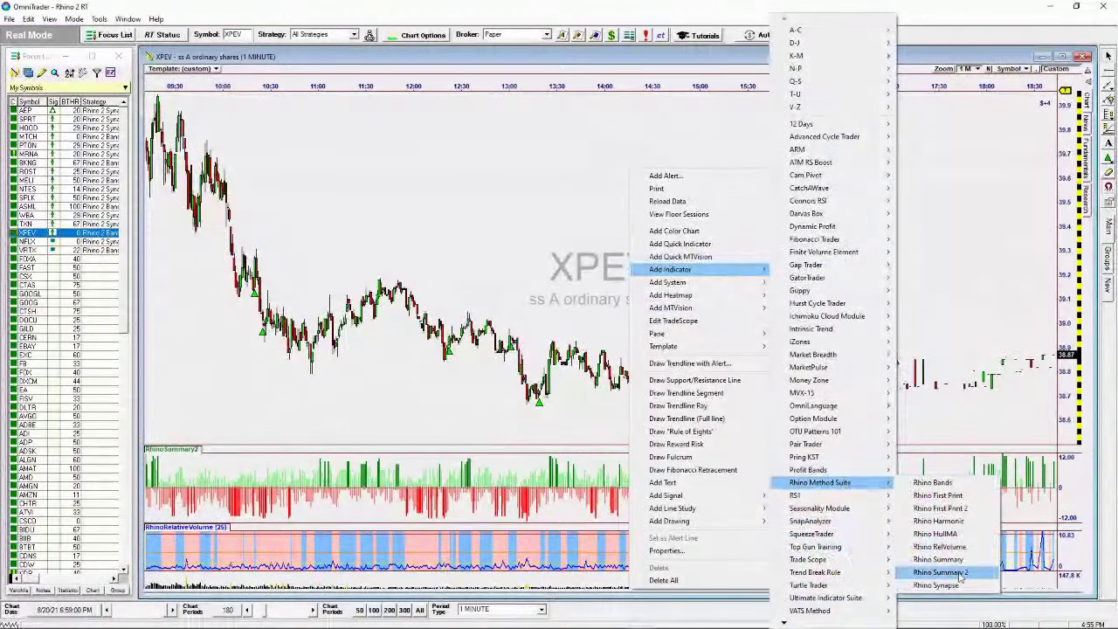
pyautogui.click(936, 533)
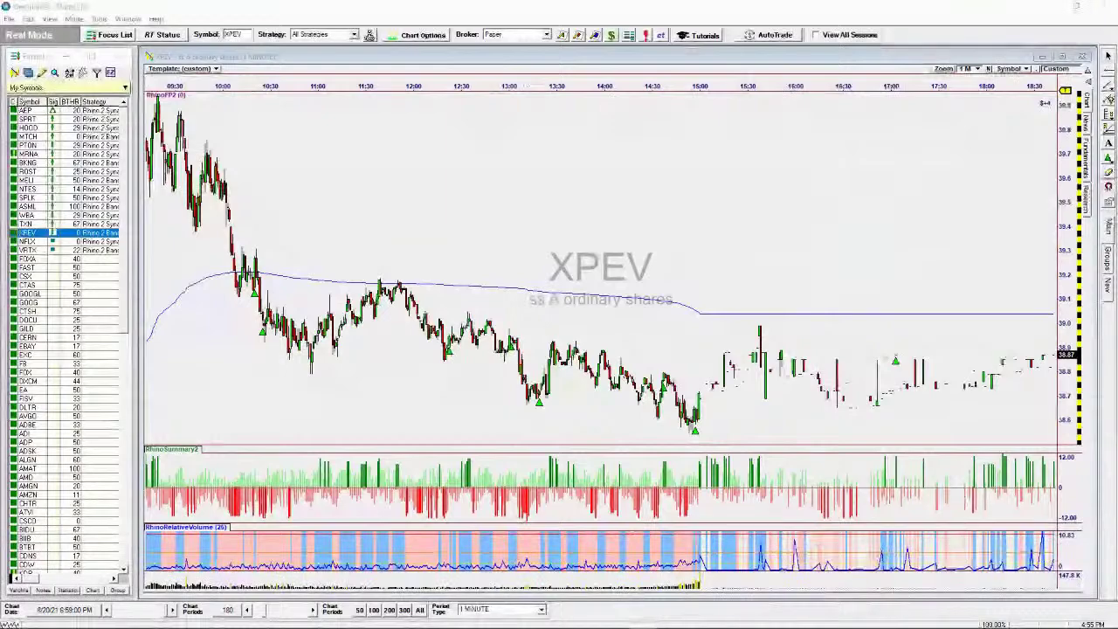
pyautogui.scroll(-3, 416, 145)
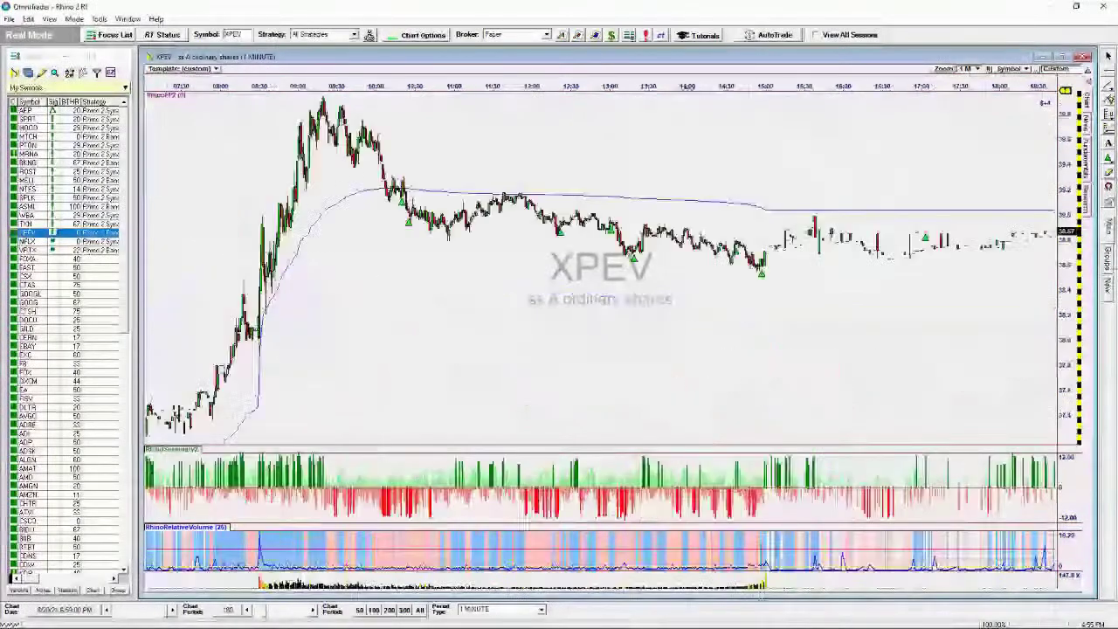
pyautogui.scroll(-2, 417, 144)
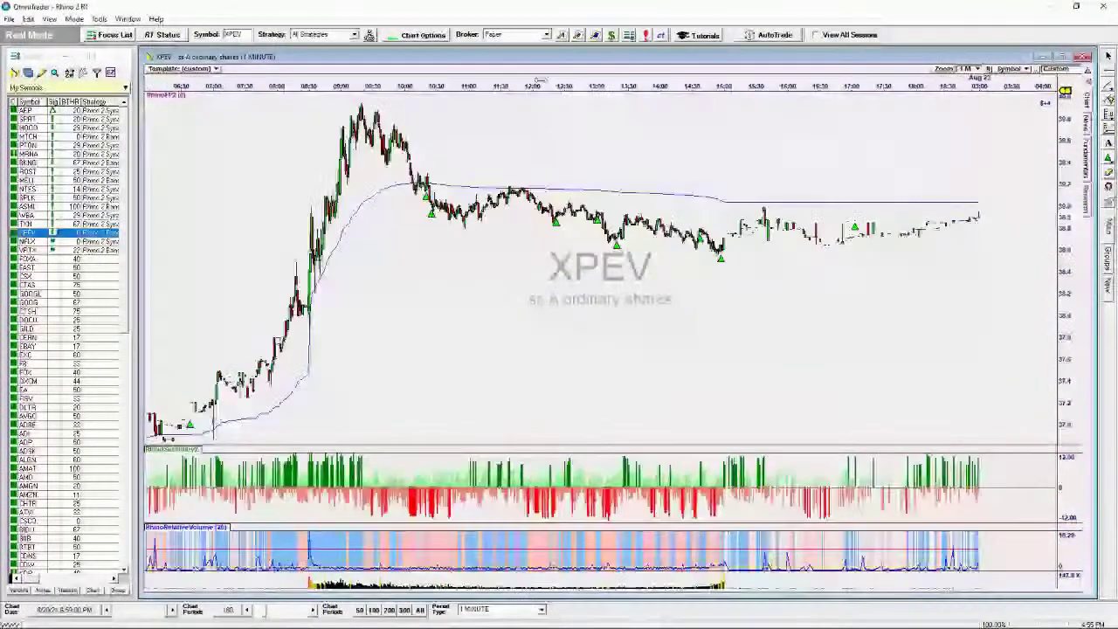
pyautogui.scroll(-1, 576, 144)
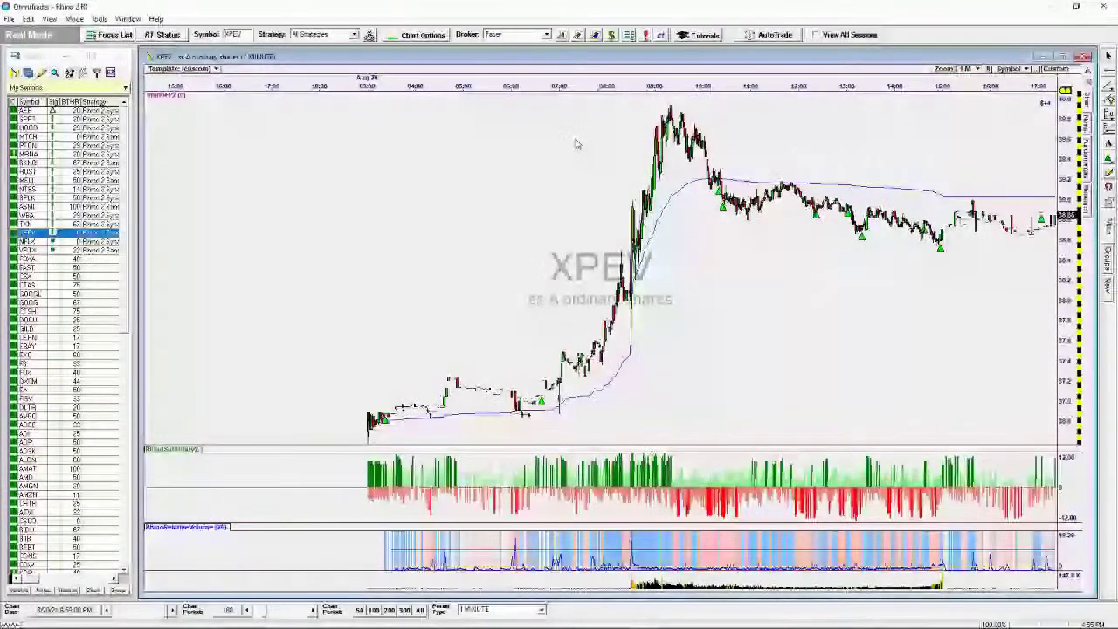
pyautogui.scroll(-2, 576, 144)
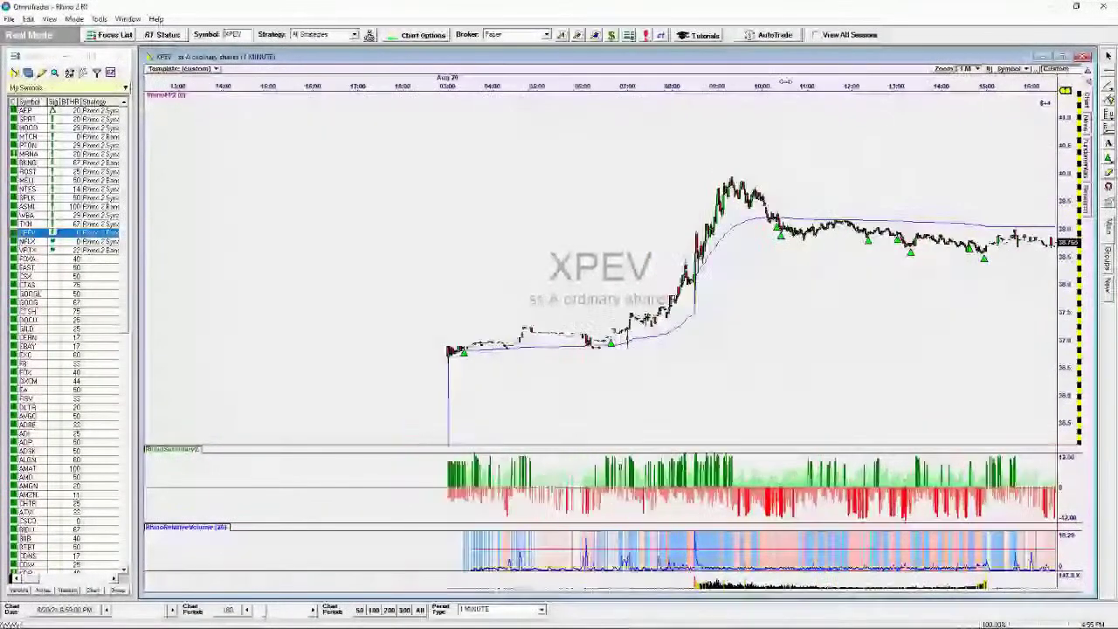
pyautogui.moveTo(785, 81); pyautogui.dragTo(664, 217)
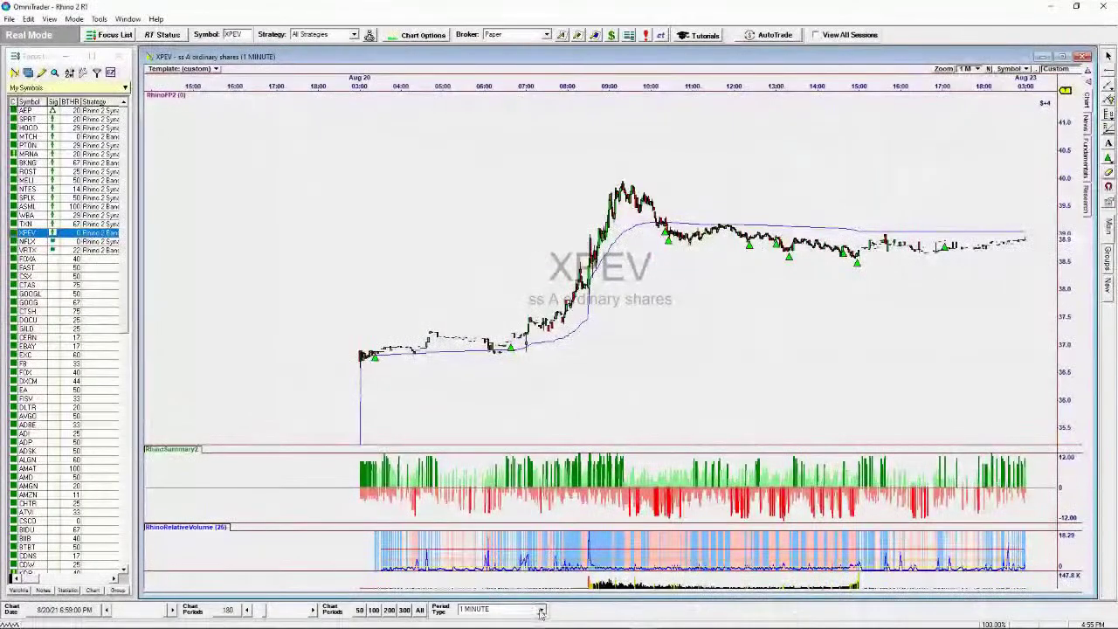
# - Set the period type to 5 minutes and inspect the Rhino First Print 2 levels across the Aug 20 session
pyautogui.click(501, 608)
pyautogui.click(496, 592)
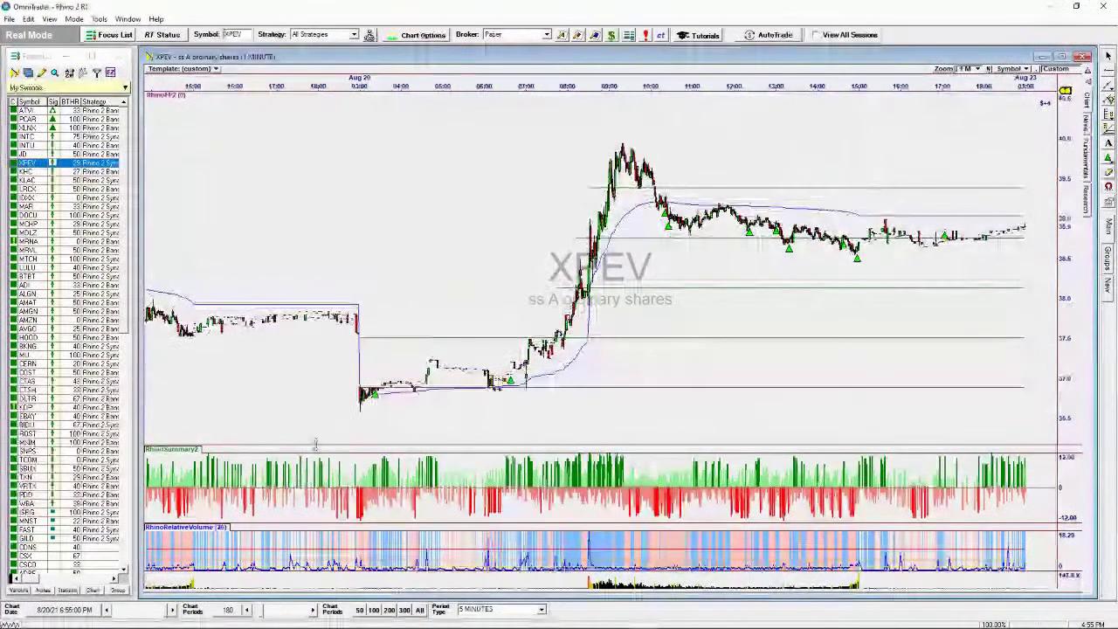
pyautogui.click(357, 385)
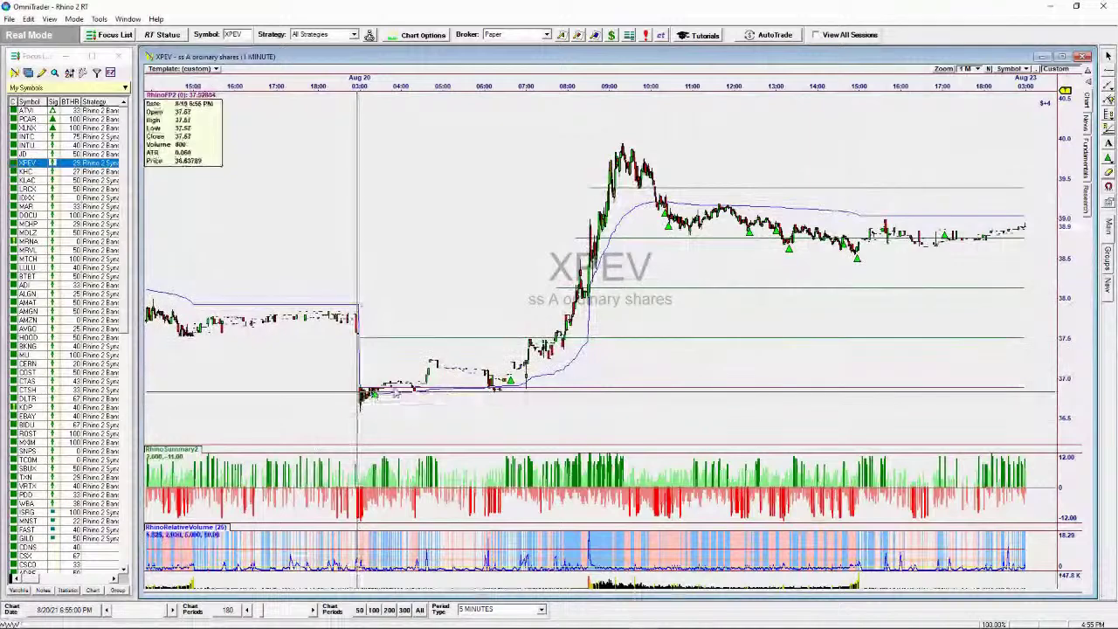
pyautogui.moveTo(500, 349); pyautogui.dragTo(621, 344)
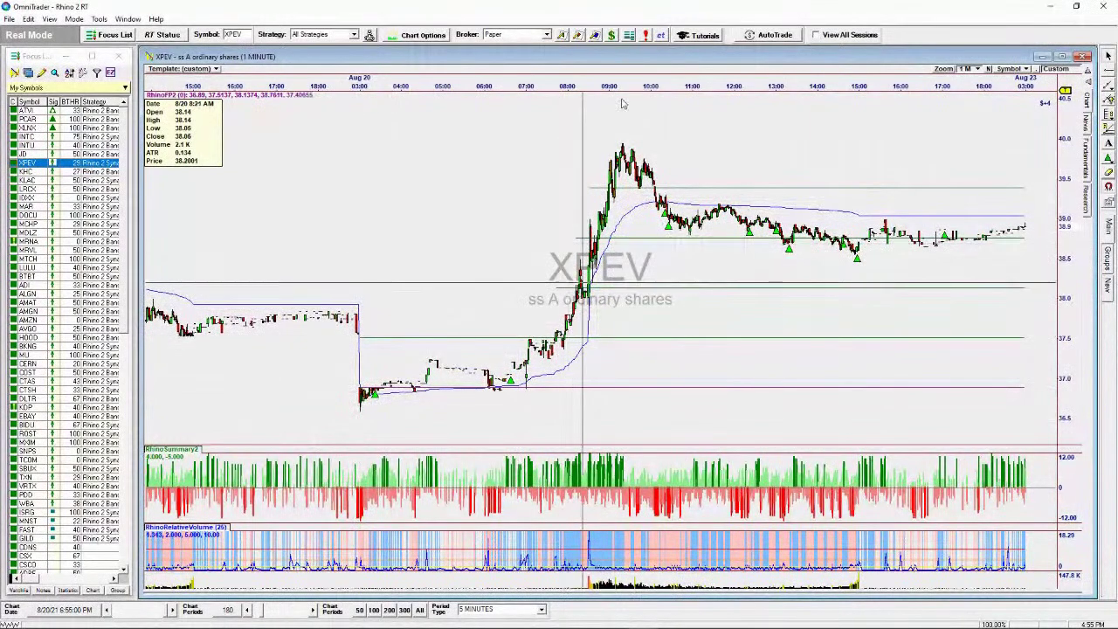
pyautogui.moveTo(494, 88); pyautogui.dragTo(249, 106)
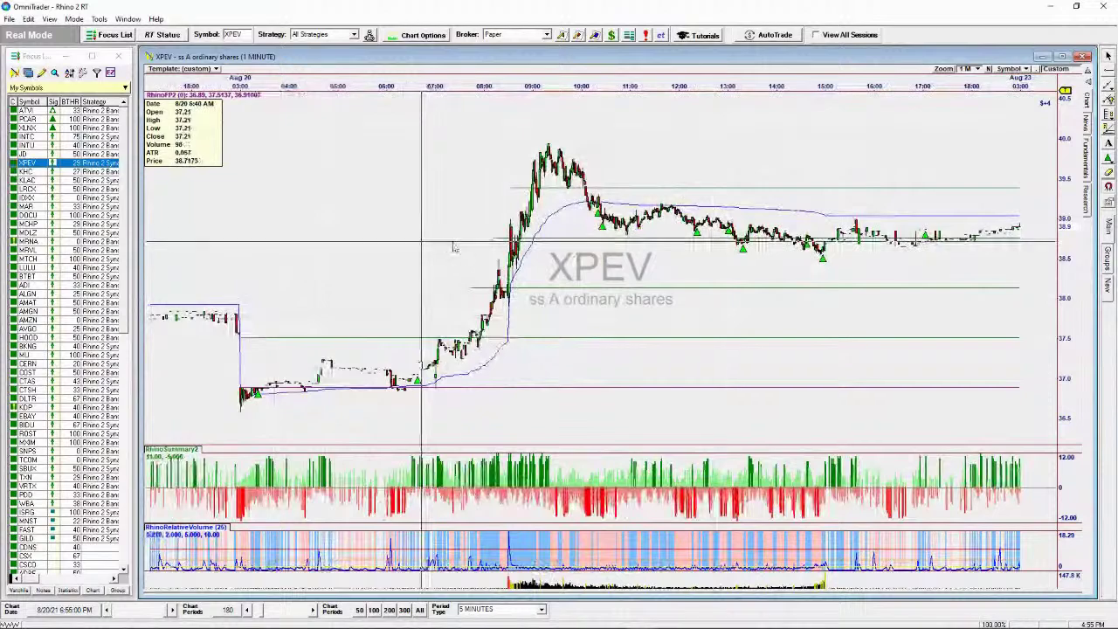
pyautogui.scroll(1, 449, 242)
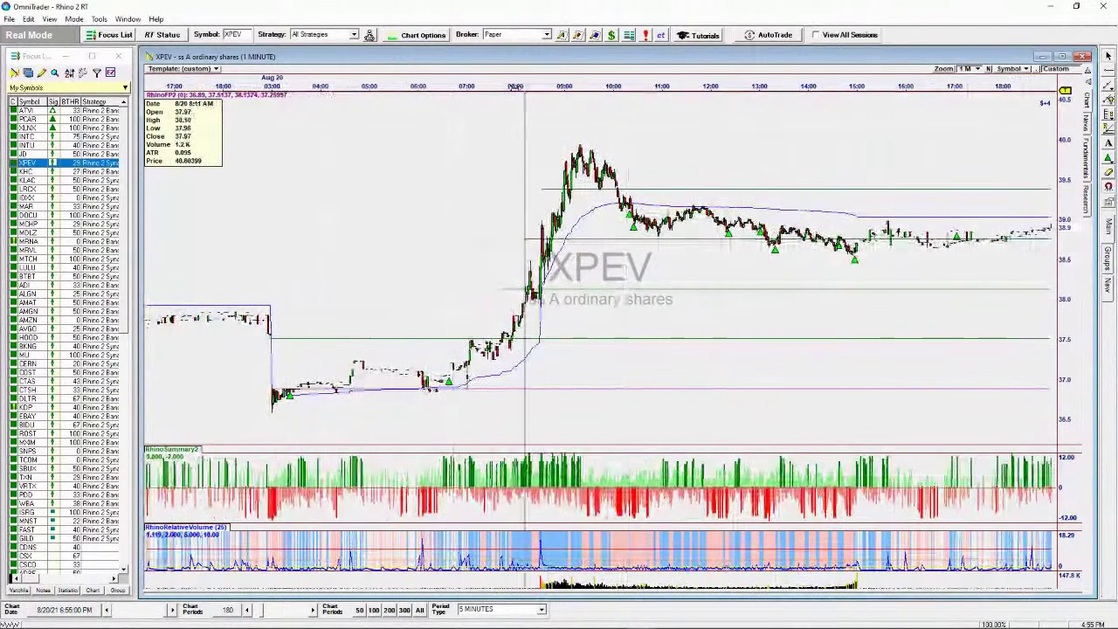
pyautogui.moveTo(537, 95); pyautogui.dragTo(480, 99)
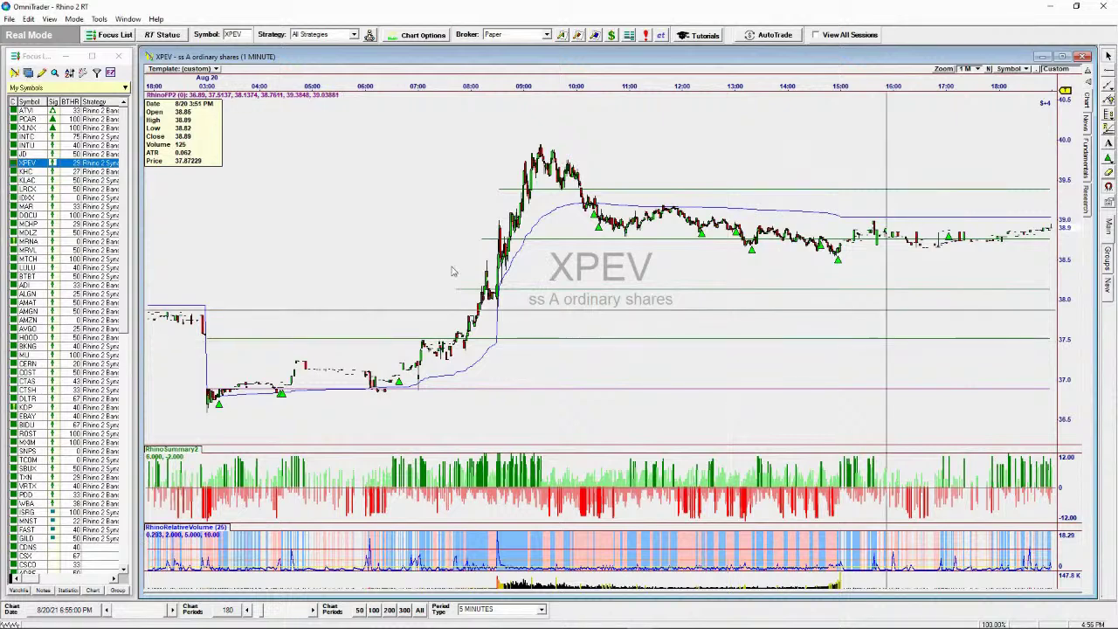
# - Review the First Print 2 line back through the Aug 19 session and return to the end of Aug 20
pyautogui.scroll(5, 478, 256)
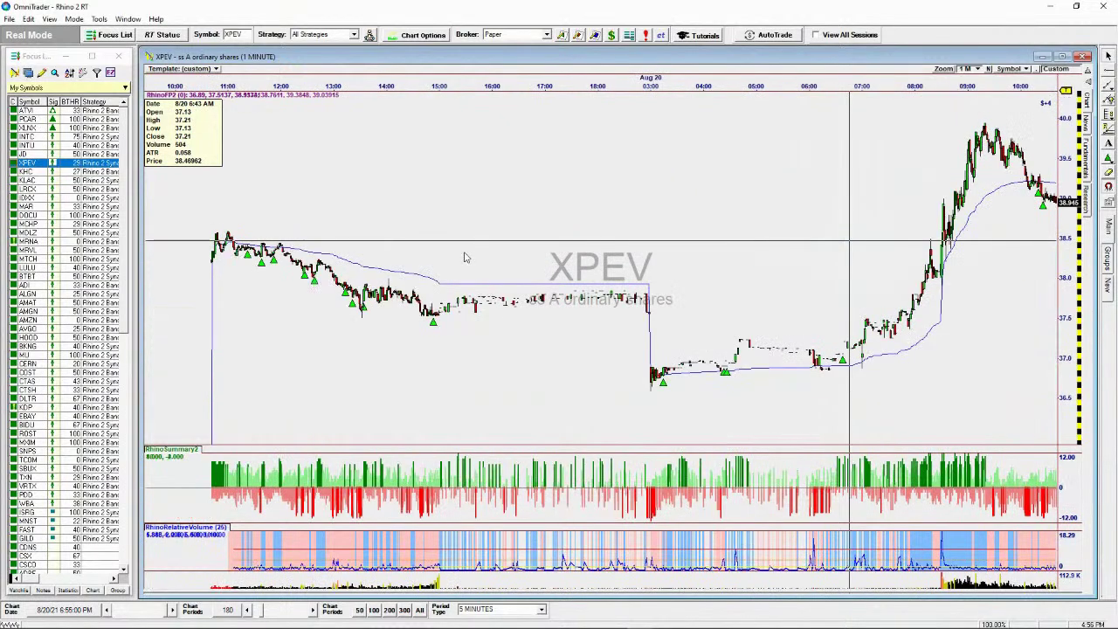
pyautogui.scroll(5, 623, 190)
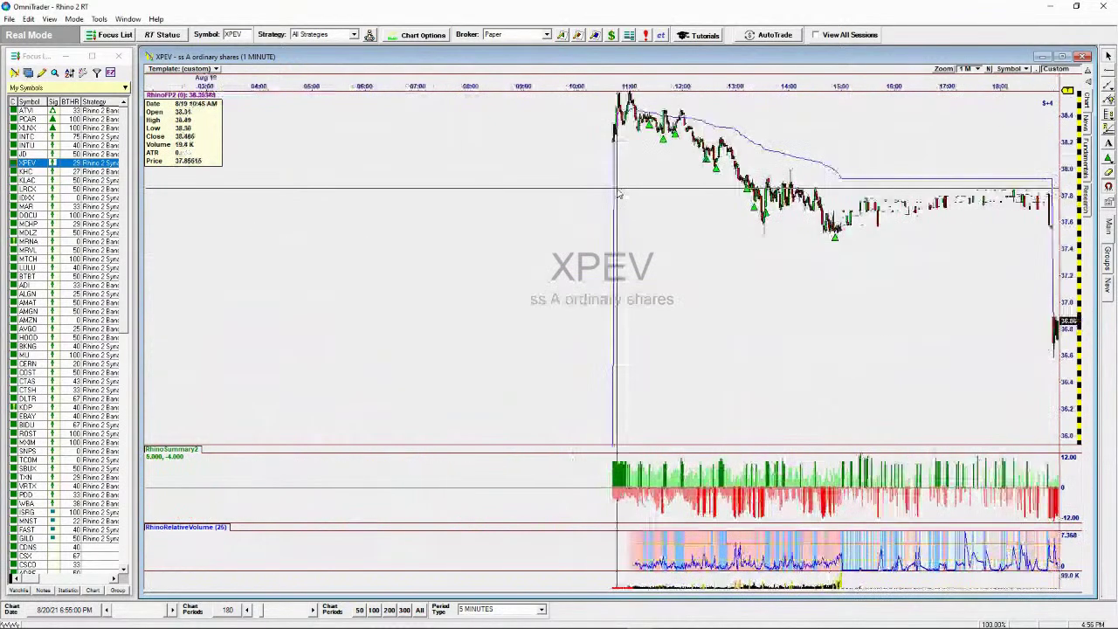
pyautogui.scroll(-10, 884, 349)
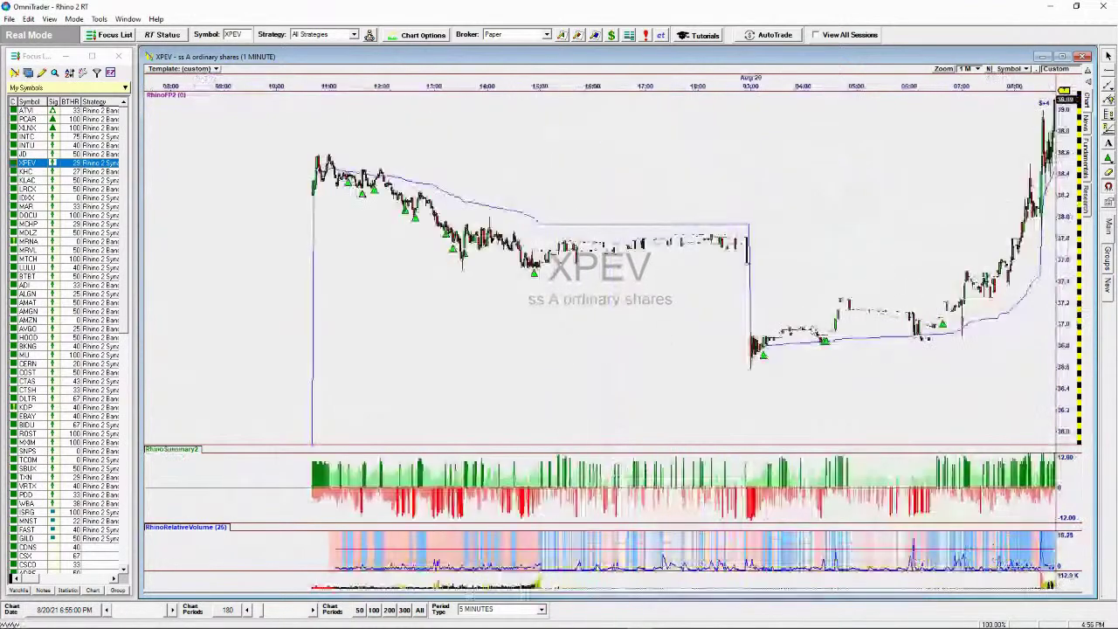
pyautogui.scroll(-10, 895, 358)
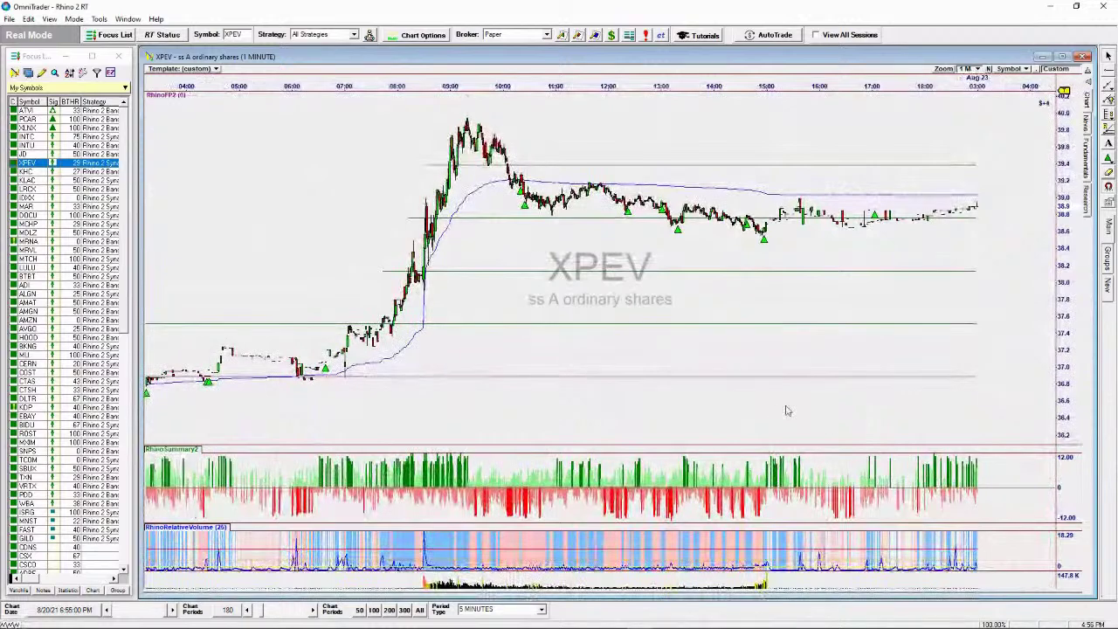
pyautogui.scroll(1, 786, 409)
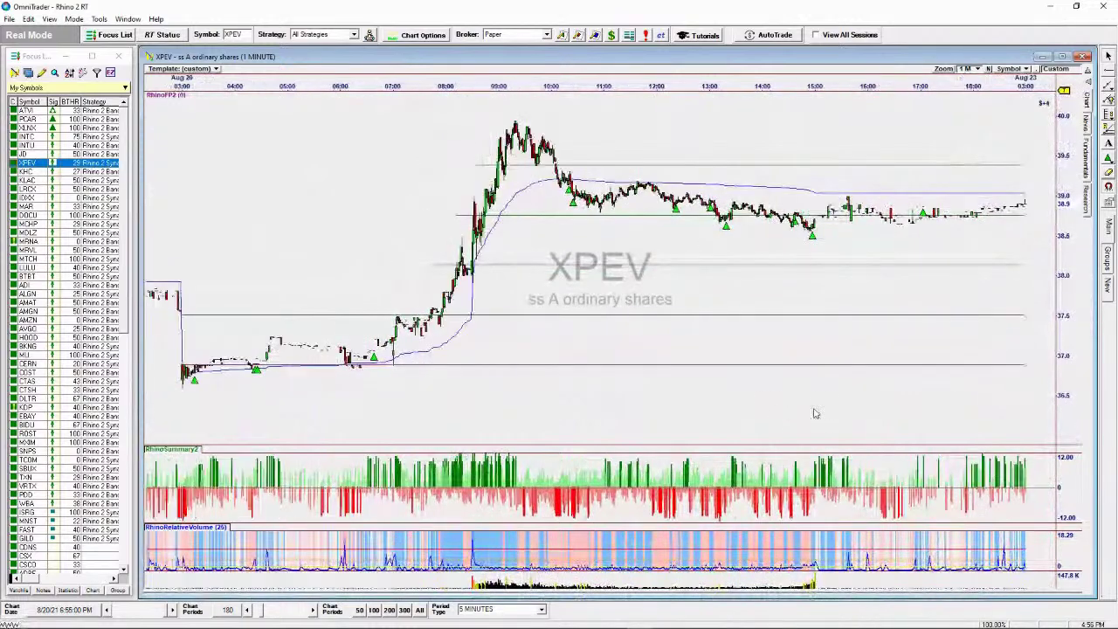
# - Replace Rhino First Print 2 with the Rhino First Print indicator on the XPEV chart
pyautogui.rightClick(715, 170)
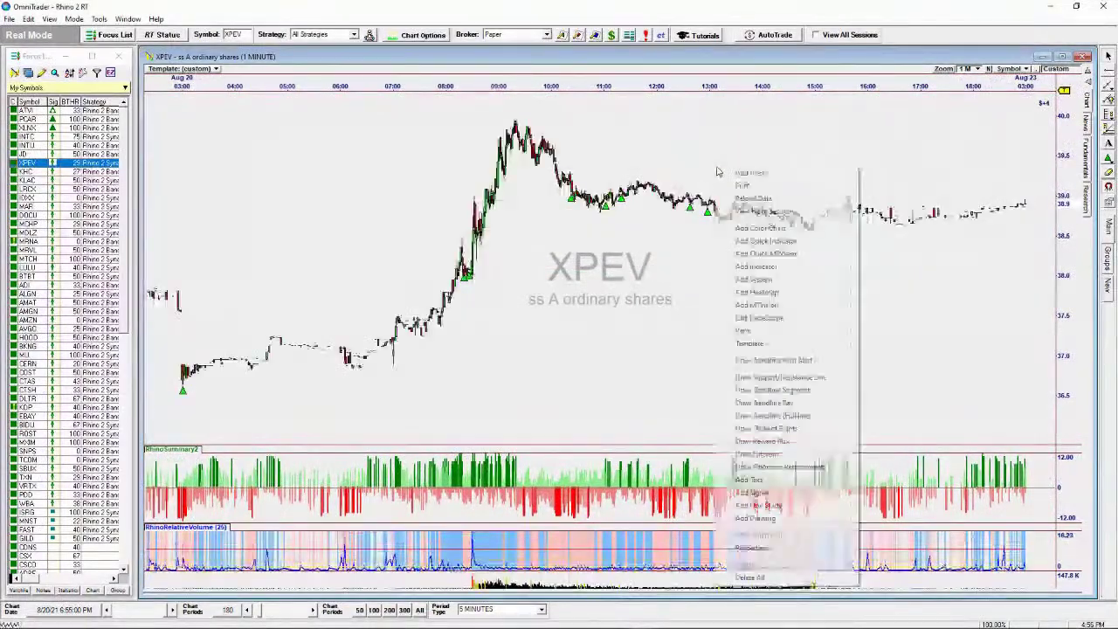
pyautogui.moveTo(791, 266)
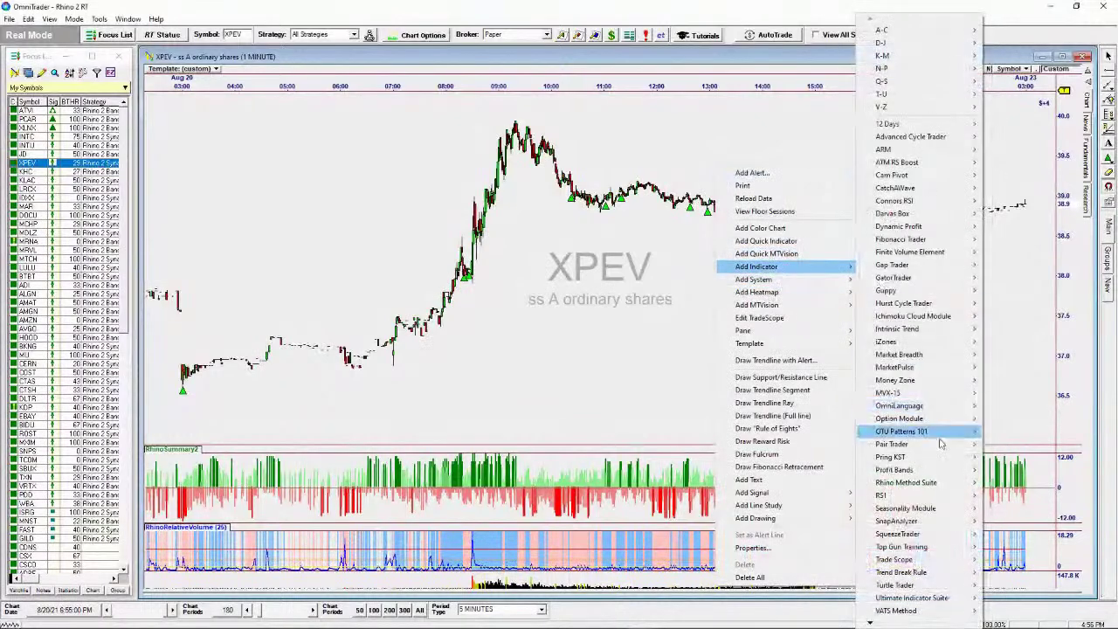
pyautogui.moveTo(921, 482)
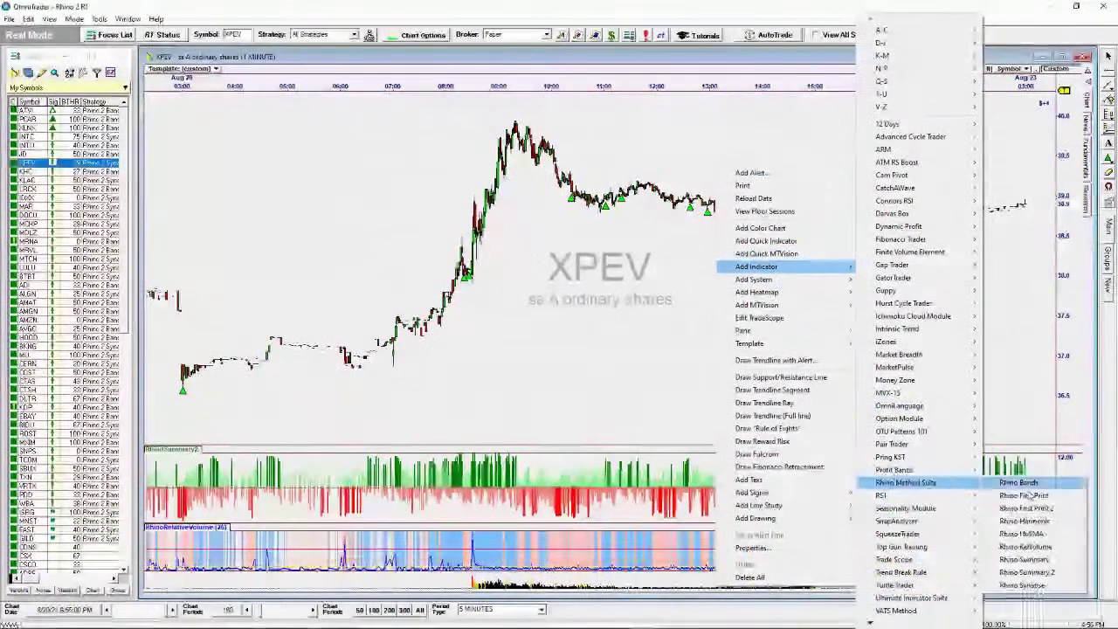
pyautogui.click(1023, 496)
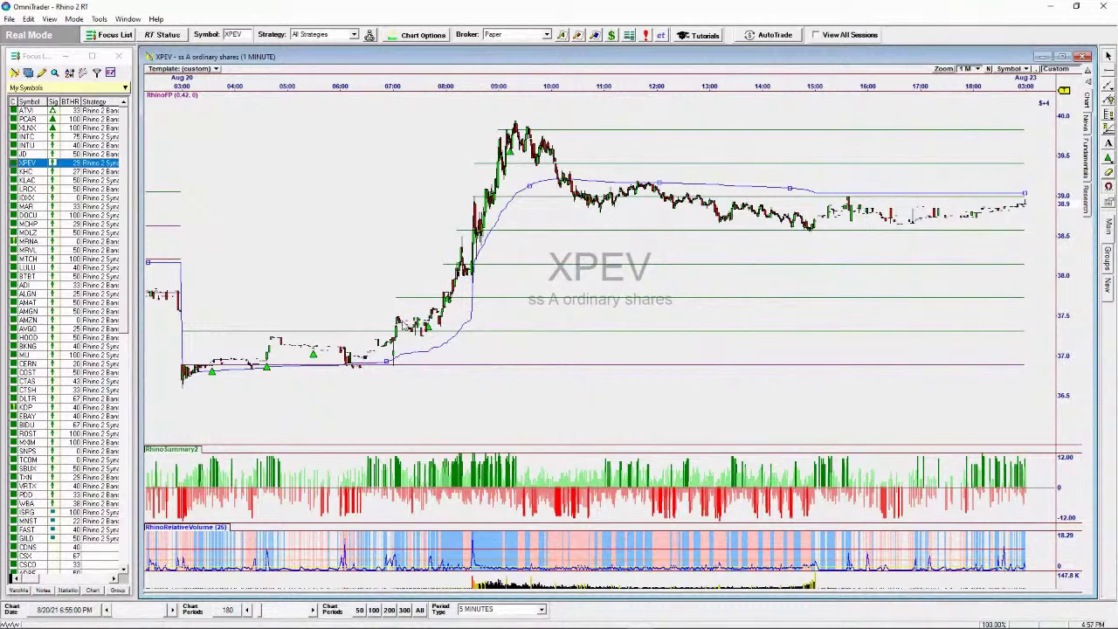
# - Examine the bar data and Rhino First Print levels across Aug 20 and leave some space after the last bar
pyautogui.click(385, 322)
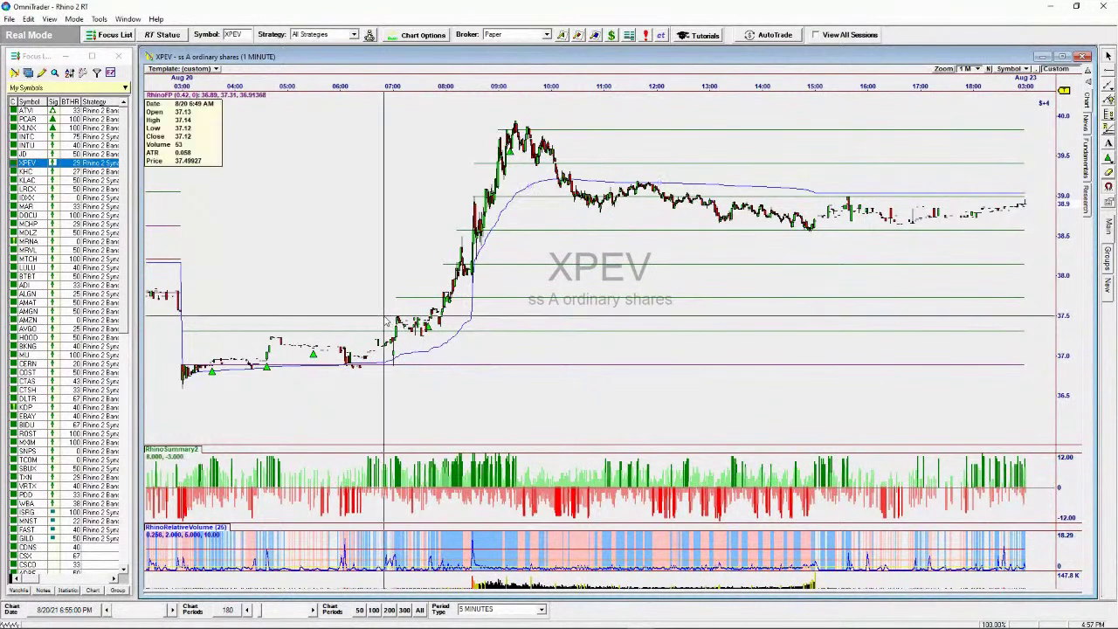
pyautogui.moveTo(385, 321); pyautogui.dragTo(1053, 321)
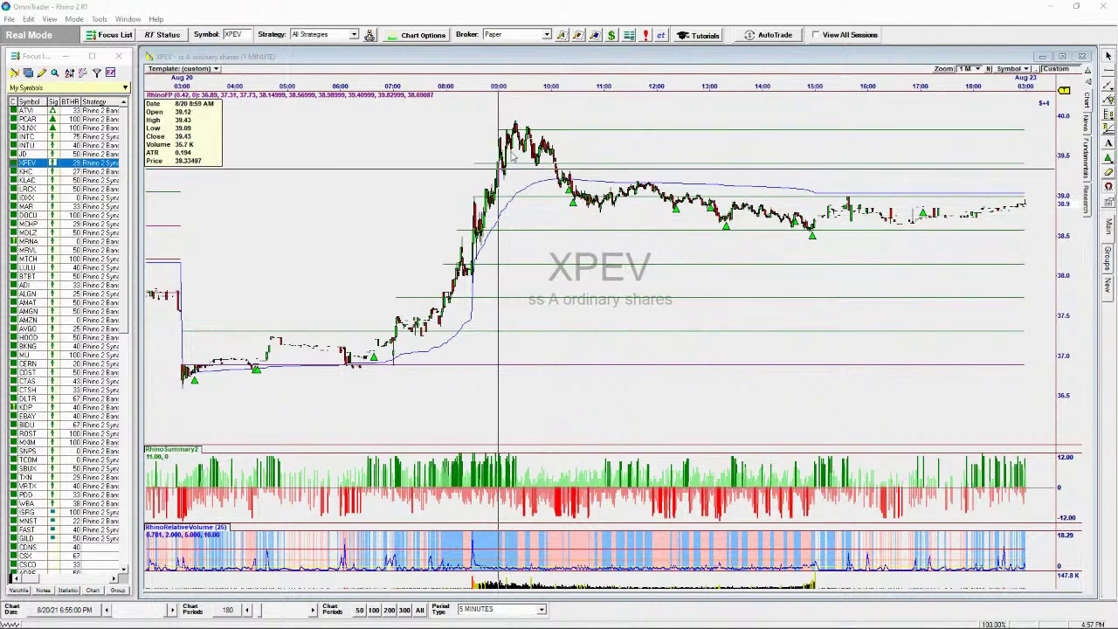
pyautogui.click(547, 86)
pyautogui.scroll(-2, 547, 86)
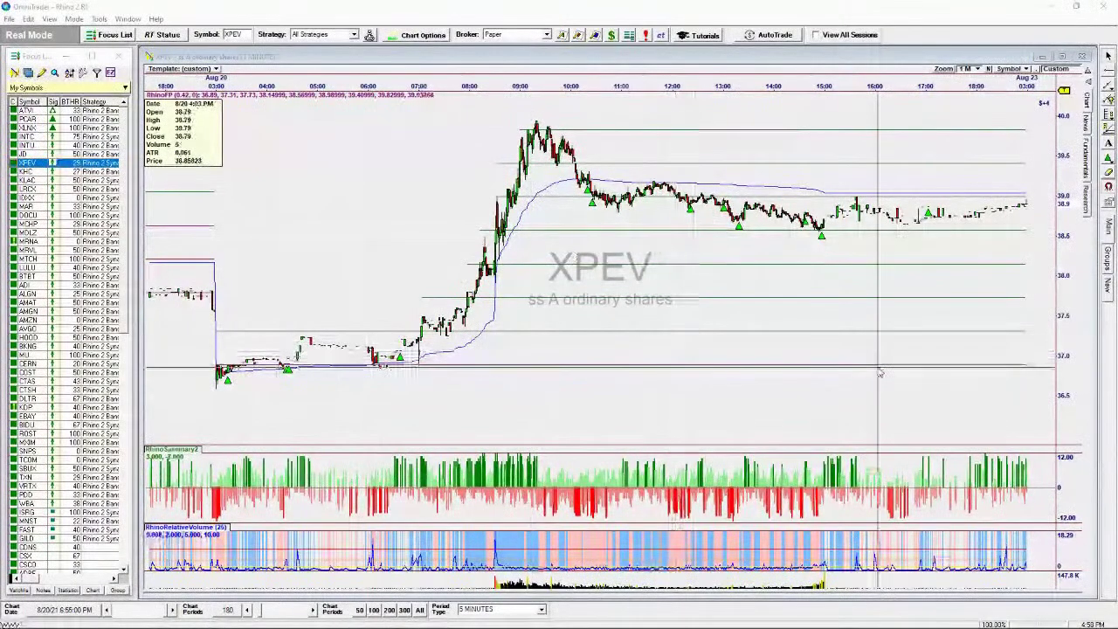
pyautogui.click(828, 398)
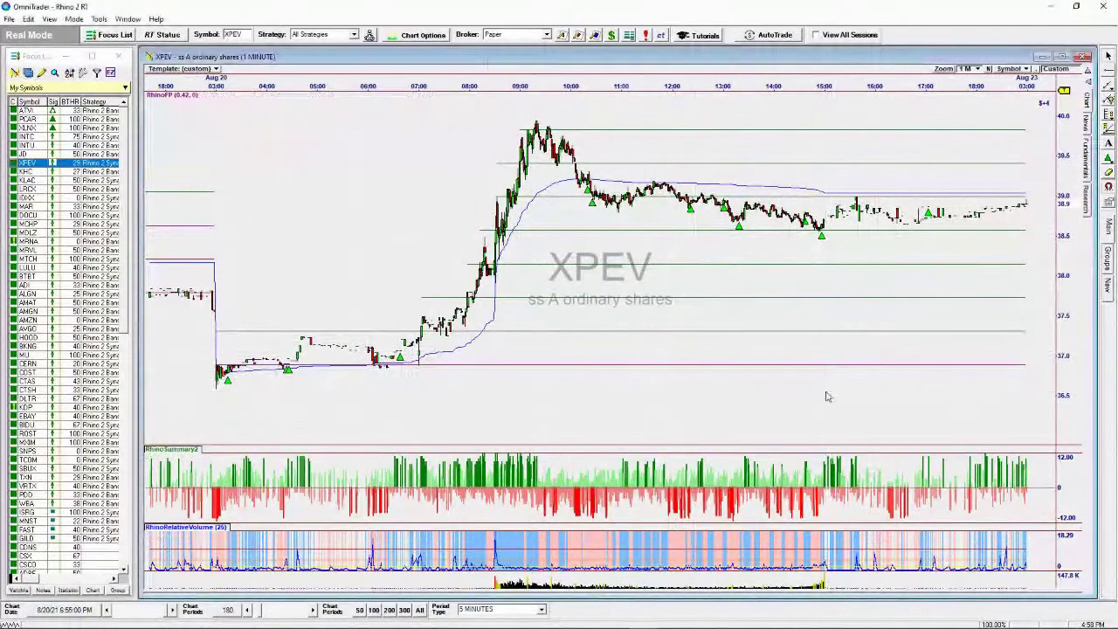
pyautogui.moveTo(828, 398); pyautogui.dragTo(799, 399)
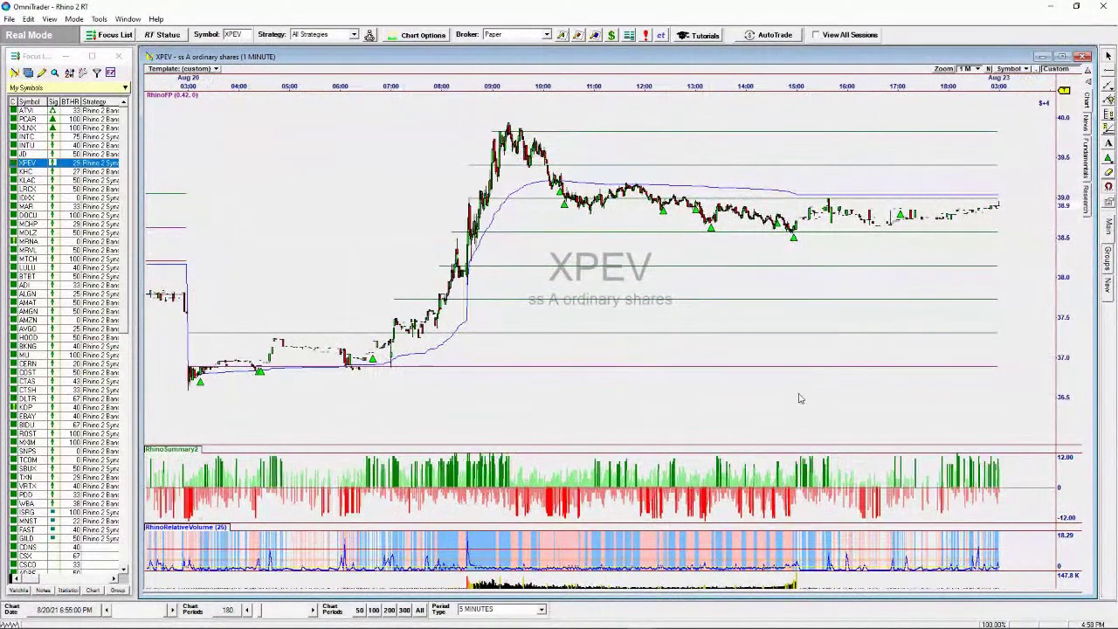